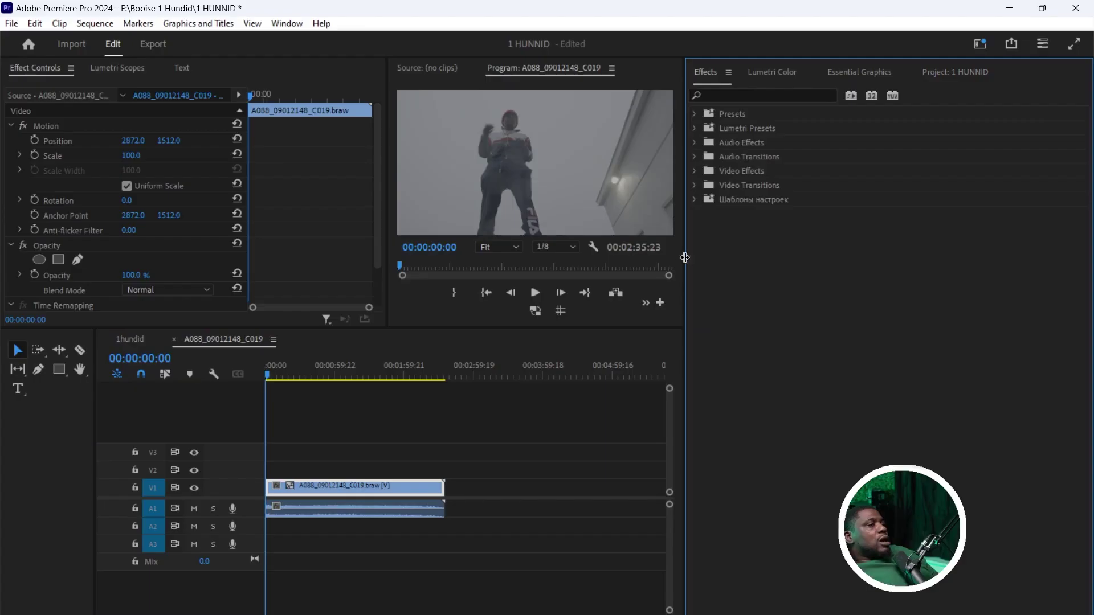
- Enlarge the video preview by narrowing the effects area and reducing the timeline's height
{"action": "left_click_drag", "start_coordinate": [684, 256], "coordinate": [898, 256]}
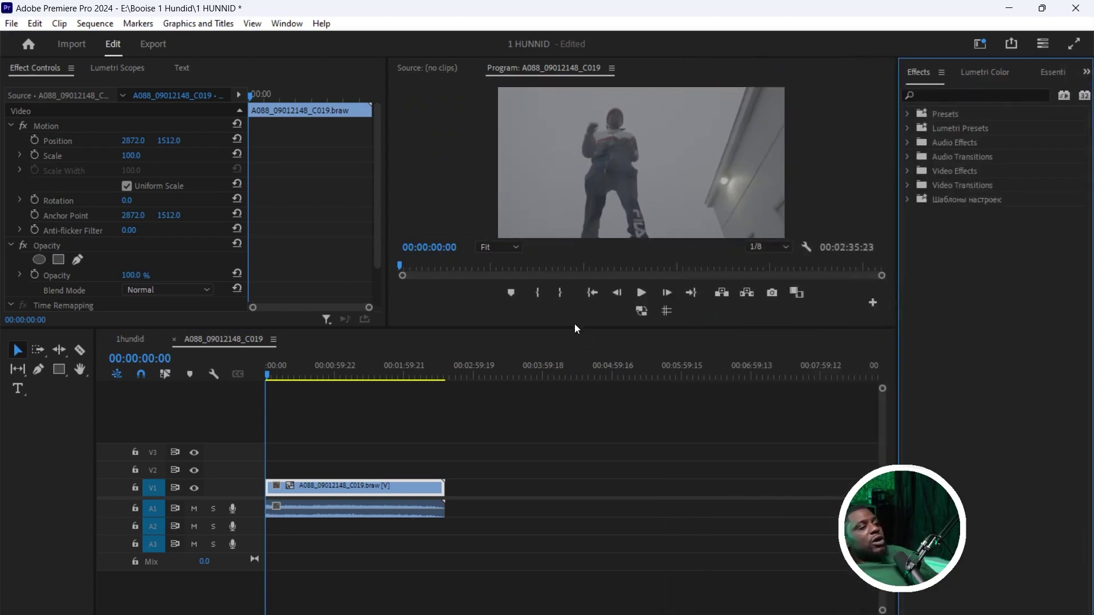
{"action": "left_click_drag", "start_coordinate": [574, 328], "coordinate": [574, 396]}
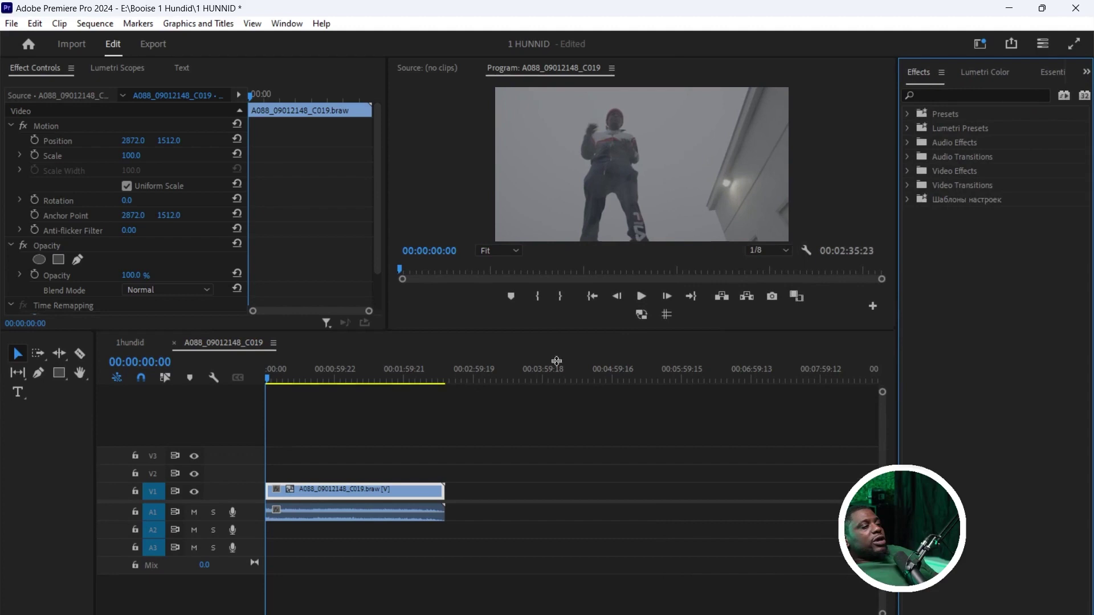
- Set the A088_09012148_C019.braw clip on track V1 to frame size
{"action": "mouse_move", "coordinate": [266, 435]}
{"action": "left_mouse_down"}
{"action": "mouse_move", "coordinate": [292, 433]}
{"action": "mouse_move", "coordinate": [282, 434]}
{"action": "left_mouse_up"}
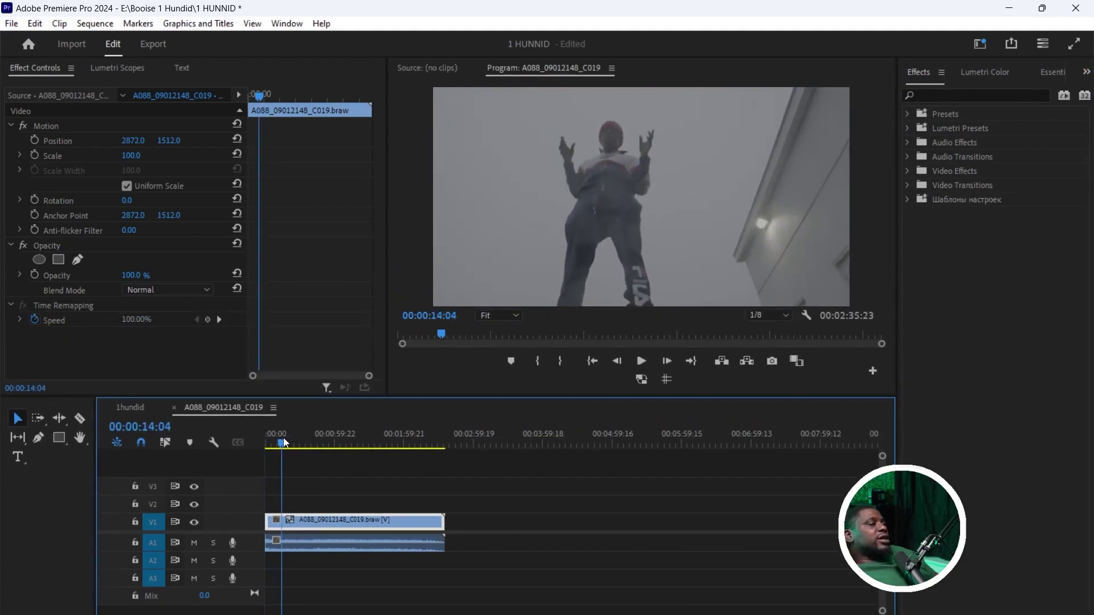
{"action": "right_click", "coordinate": [343, 523]}
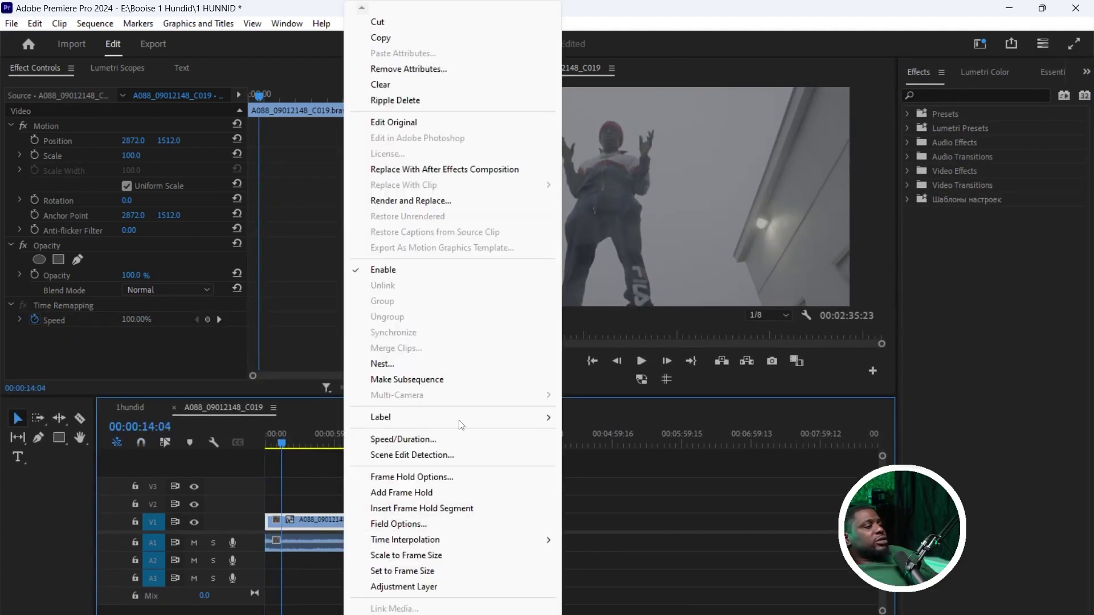
{"action": "left_click", "coordinate": [437, 570]}
- Play and scrub through the footage and park the playhead at 00:00:37:13, where the man's hands are raised
{"action": "left_click_drag", "start_coordinate": [314, 433], "coordinate": [352, 439]}
{"action": "key", "text": "space"}
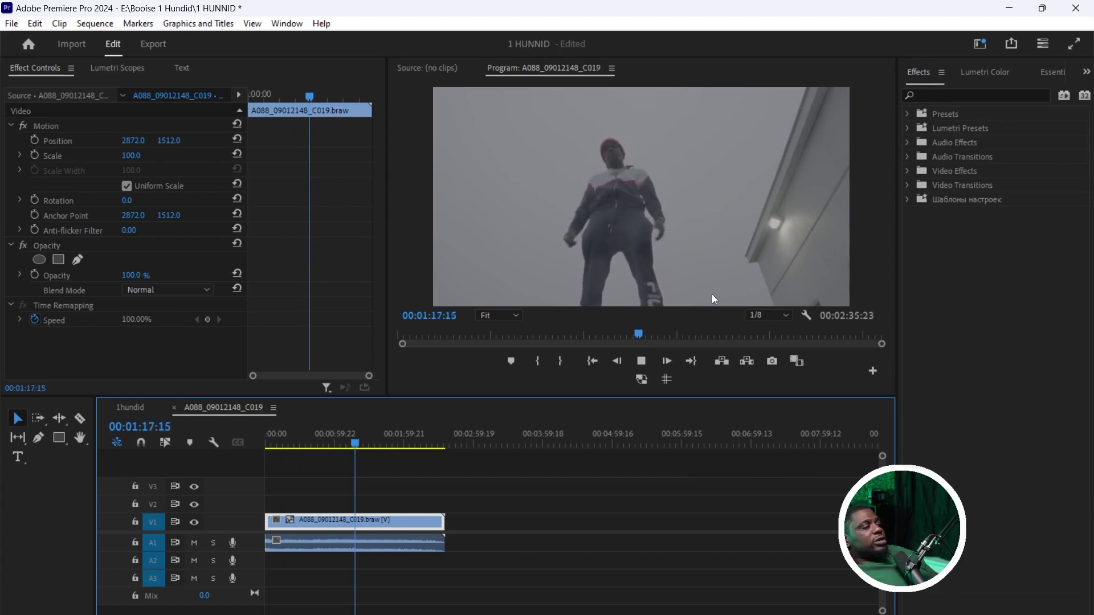
{"action": "left_click_drag", "start_coordinate": [367, 446], "coordinate": [263, 451]}
{"action": "left_click", "coordinate": [309, 442]}
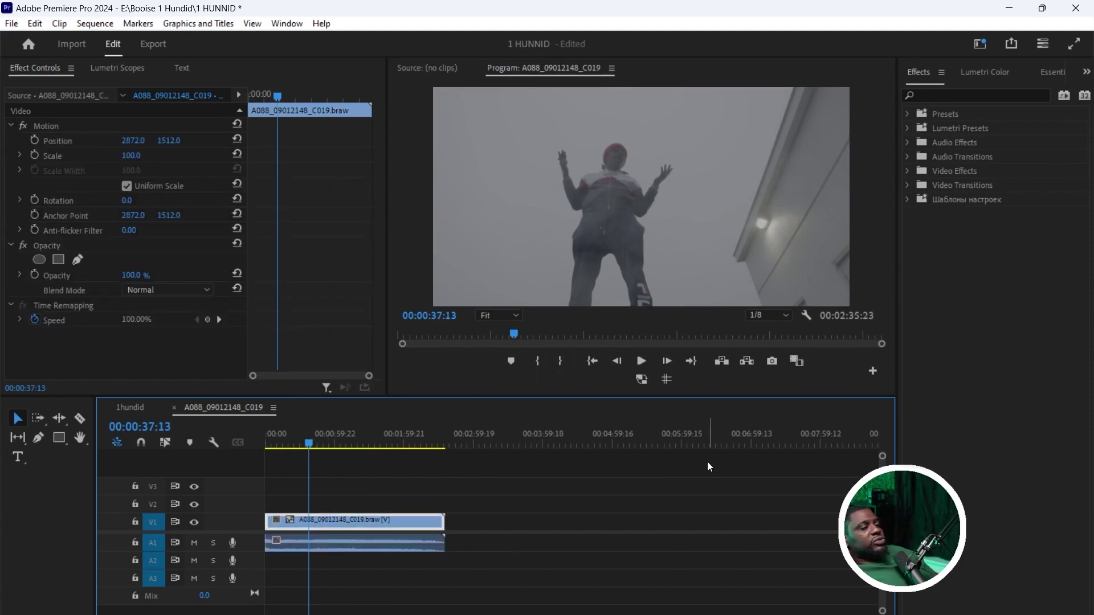
- Export the current frame as a PNG still to D:\Dropbox\psd pictures, imported into the project
{"action": "left_click", "coordinate": [772, 361]}
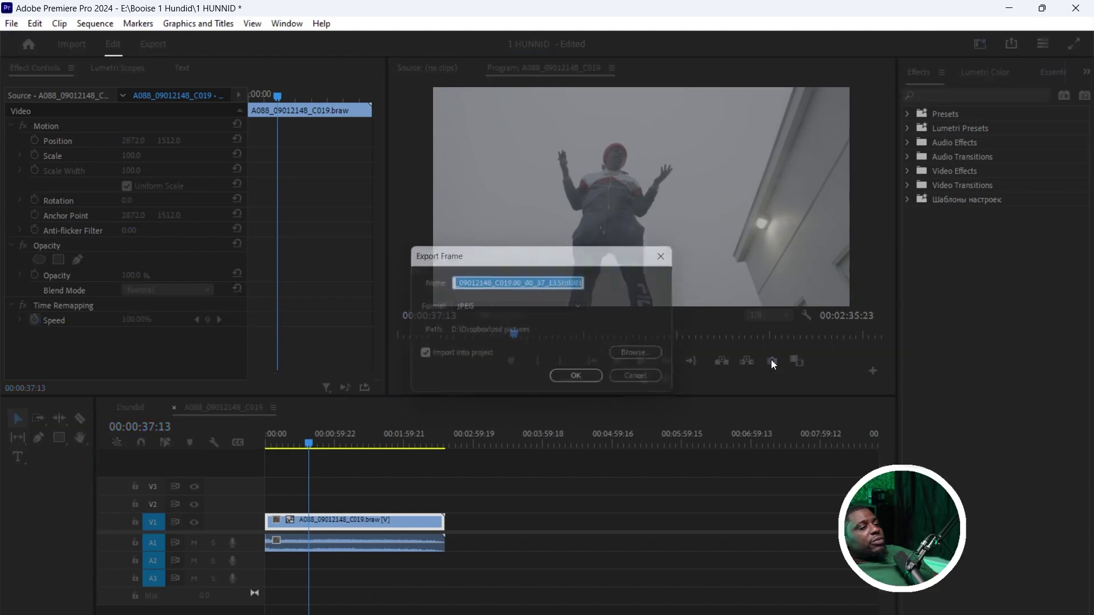
{"action": "left_click", "coordinate": [562, 307]}
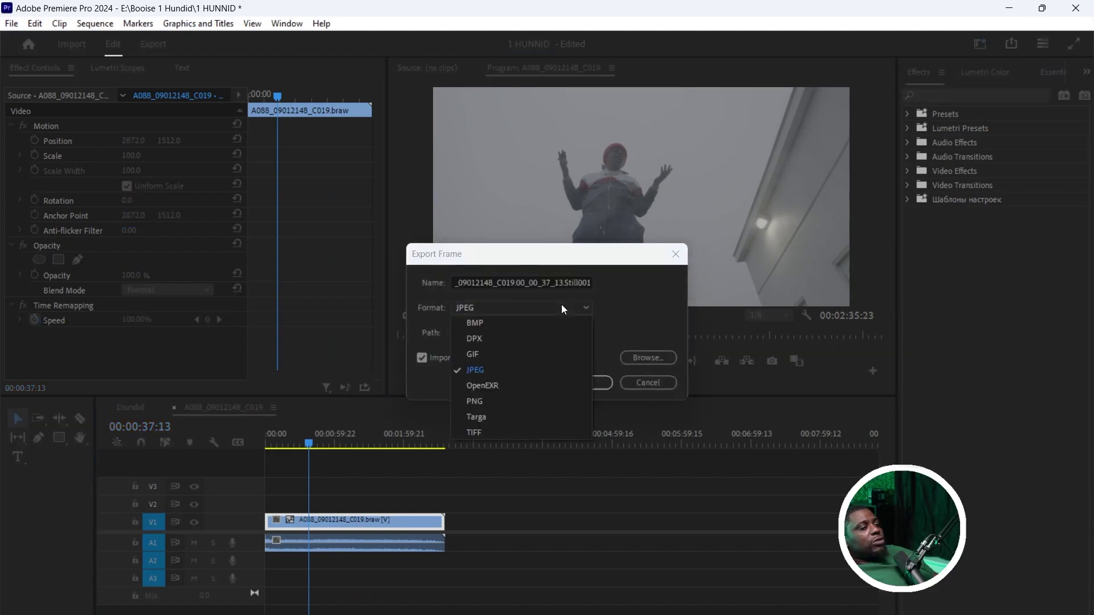
{"action": "left_click", "coordinate": [507, 404]}
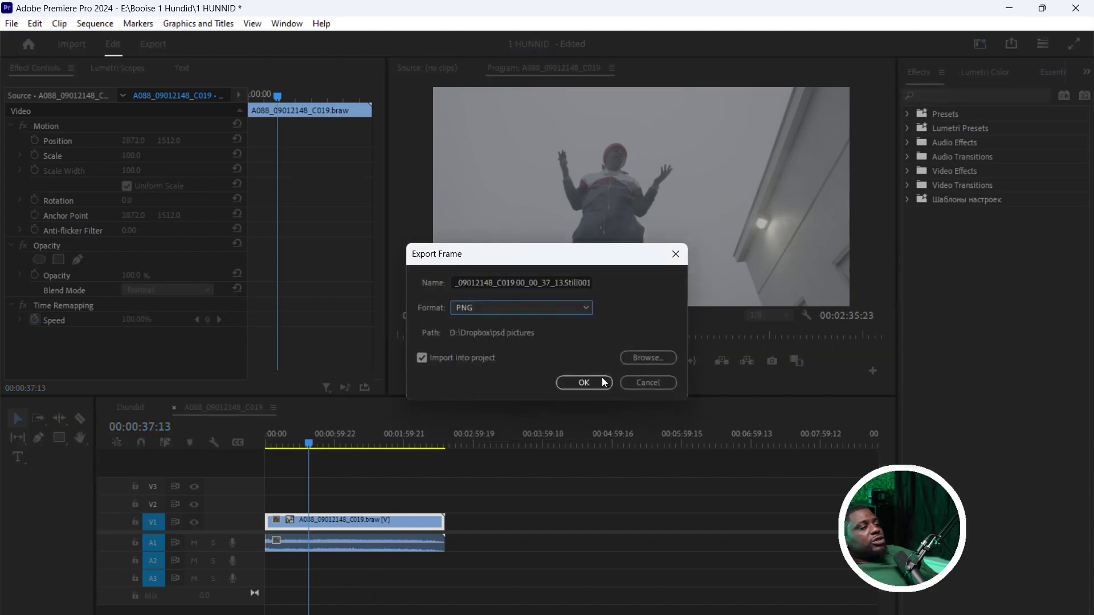
{"action": "left_click", "coordinate": [586, 382]}
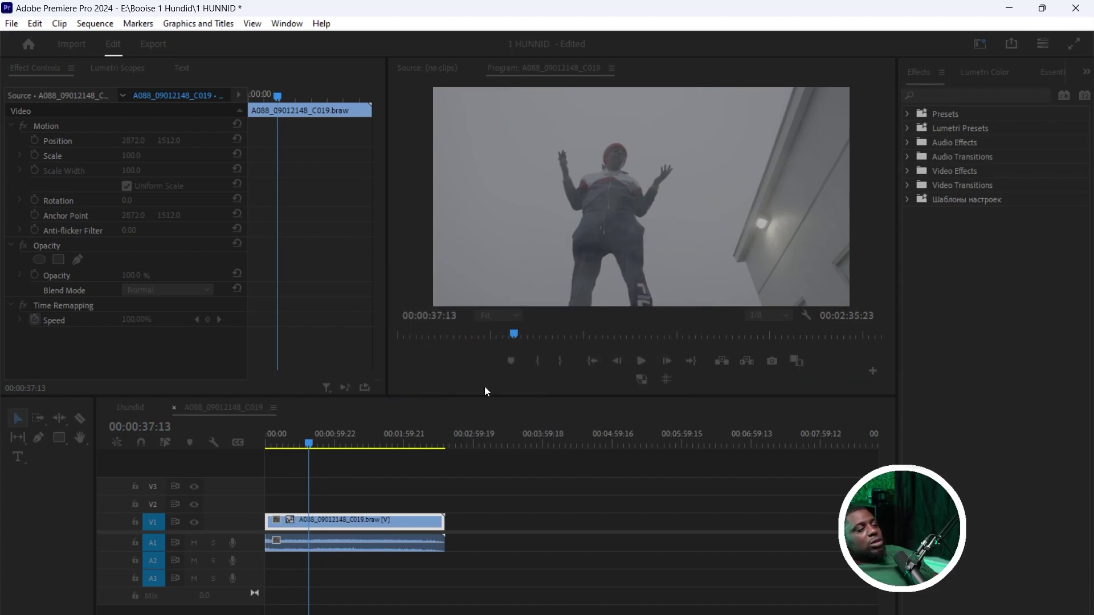
- Open the project's still Nested Sequence 01.00_00_00_00.Still003.jpg for editing in Adobe Photoshop
{"action": "mouse_move", "coordinate": [423, 614]}
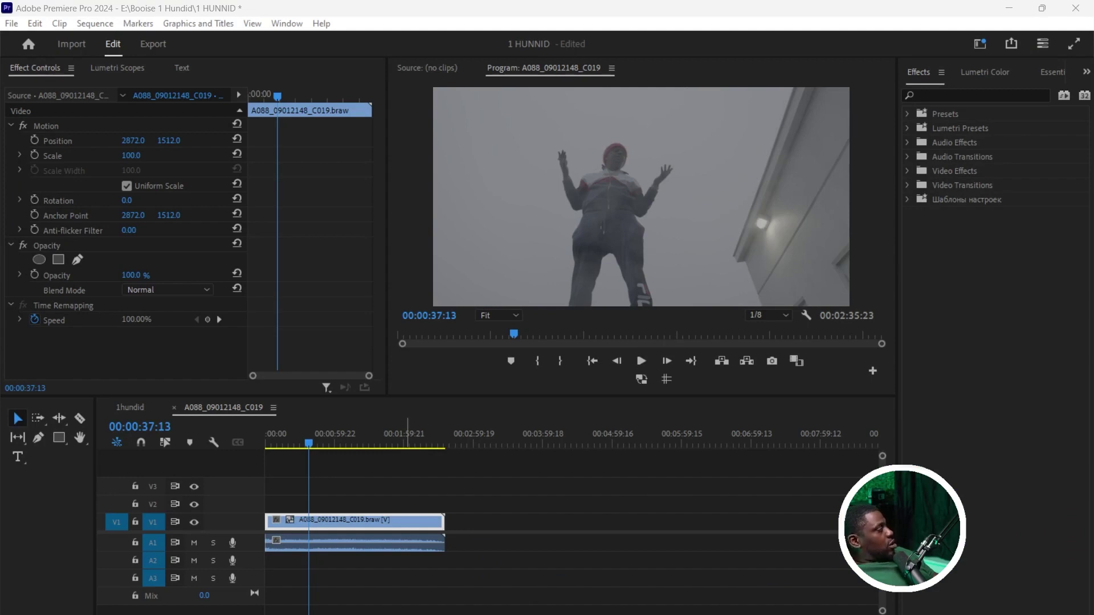
{"action": "left_click", "coordinate": [1086, 71]}
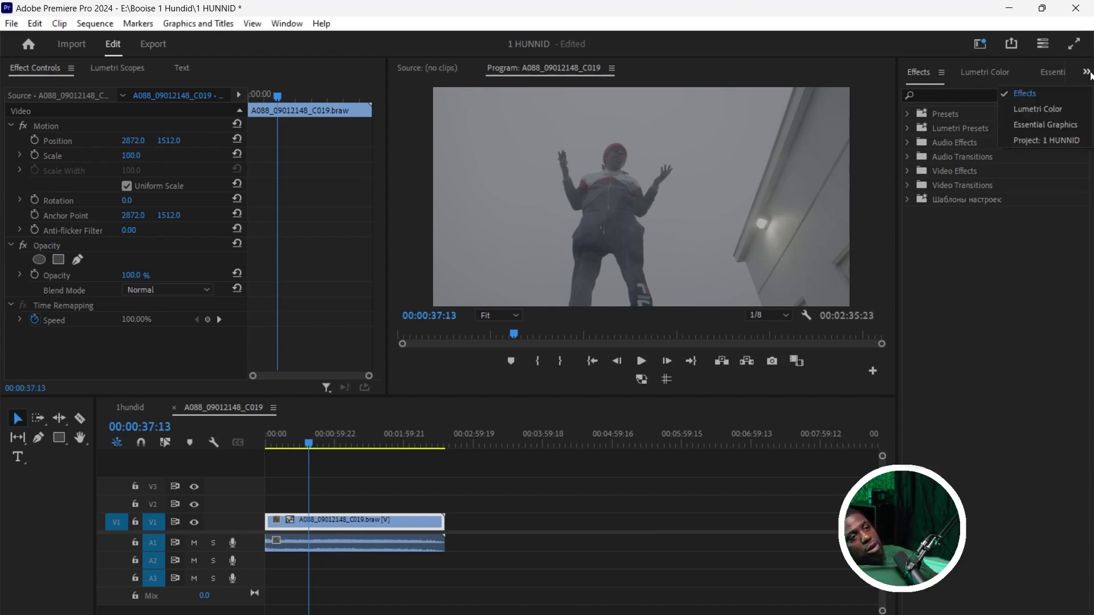
{"action": "left_click", "coordinate": [1046, 142]}
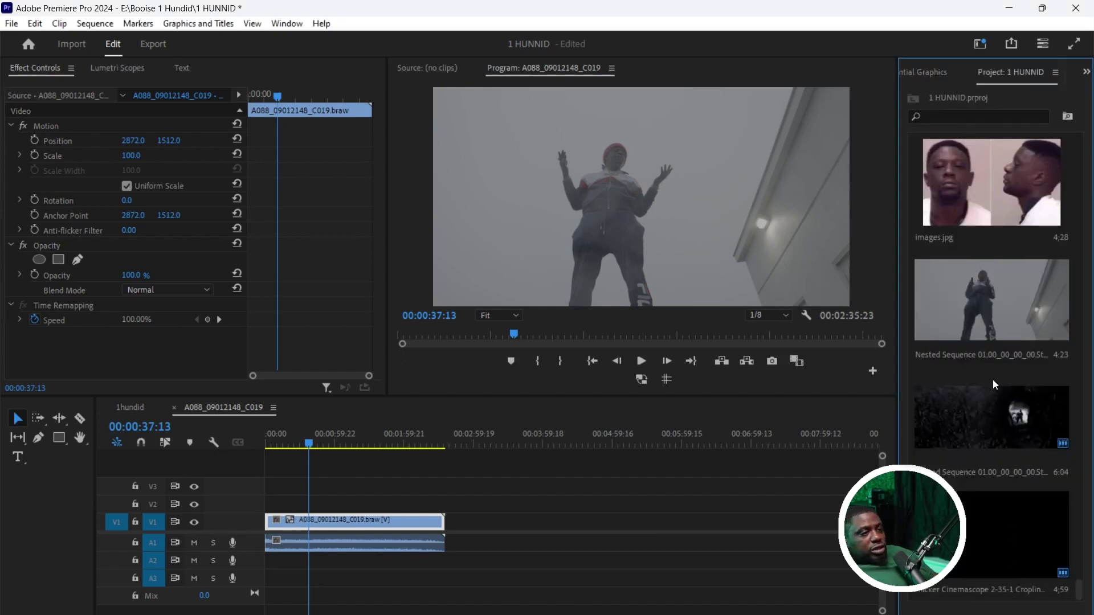
{"action": "left_click", "coordinate": [998, 322]}
{"action": "right_click", "coordinate": [999, 310]}
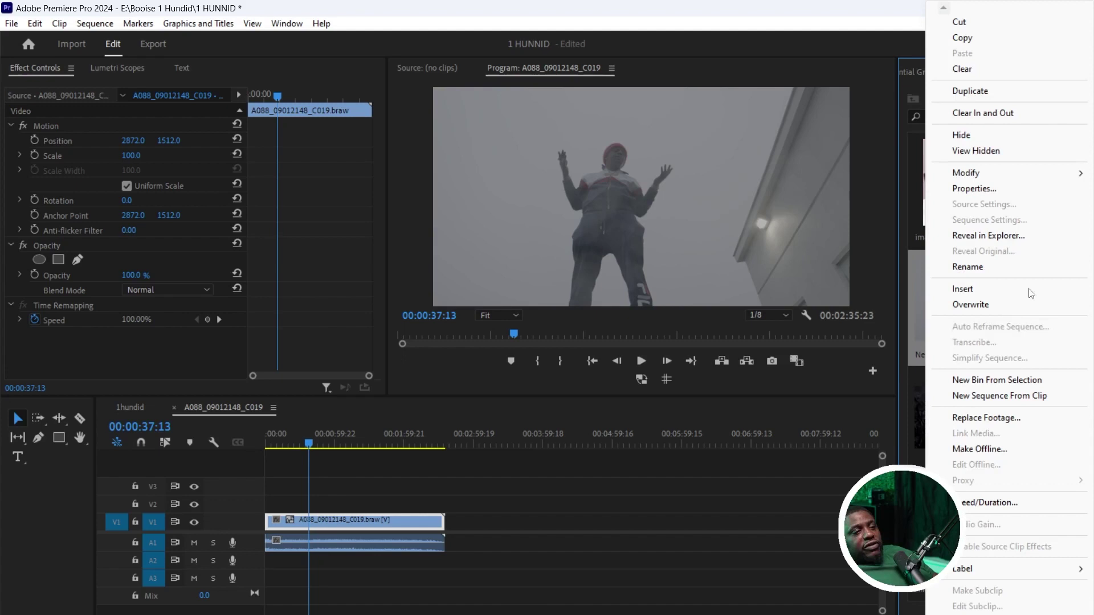
{"action": "mouse_move", "coordinate": [1017, 614]}
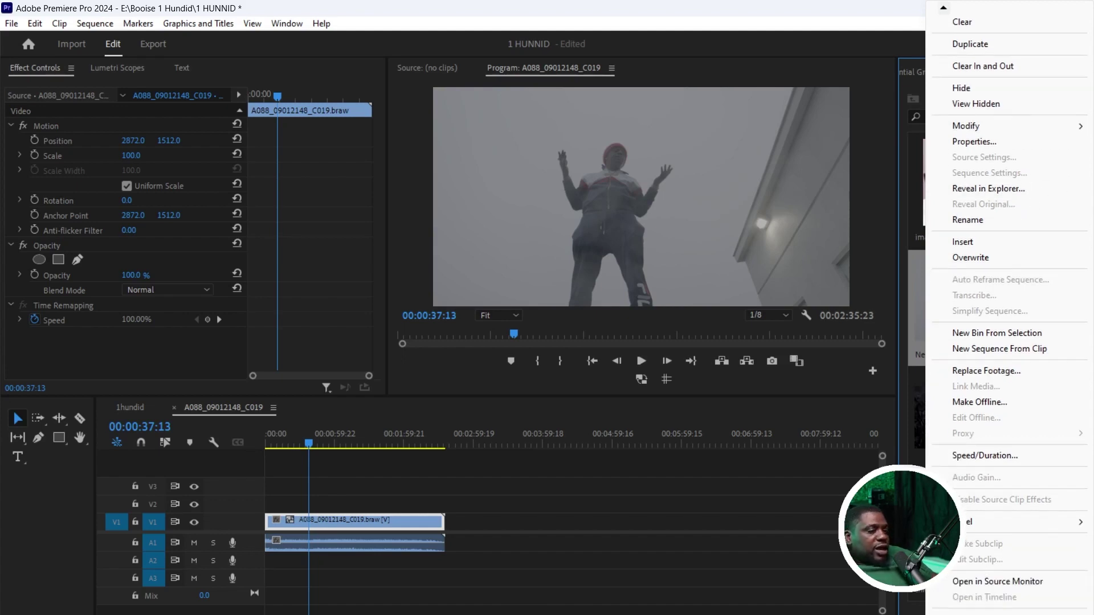
{"action": "left_click", "coordinate": [999, 591]}
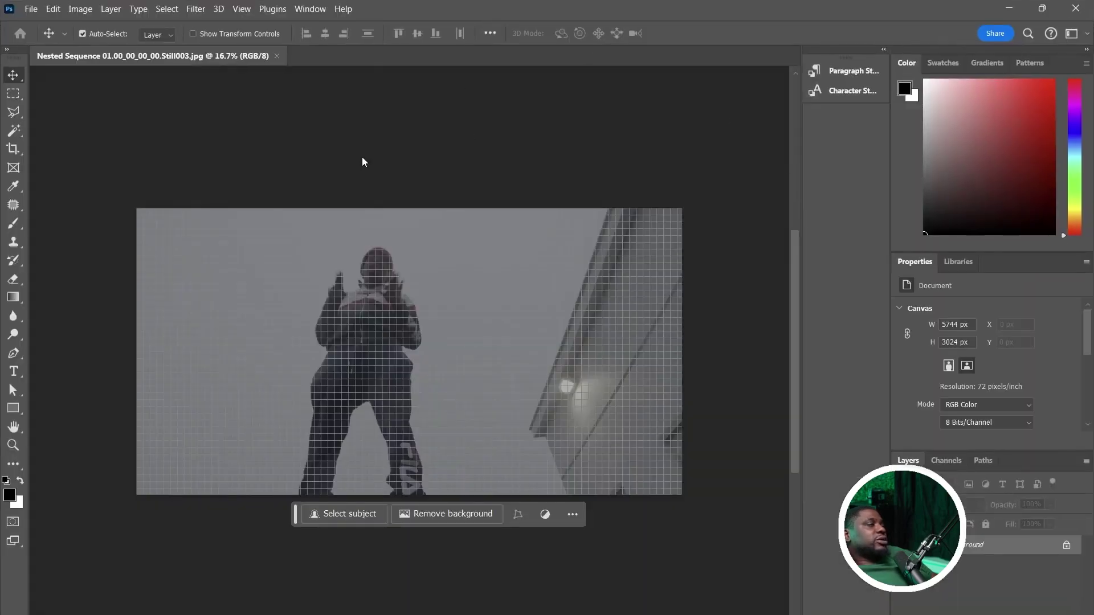
- Turn off the display of extras to hide the grid over the still image
{"action": "left_click", "coordinate": [241, 9]}
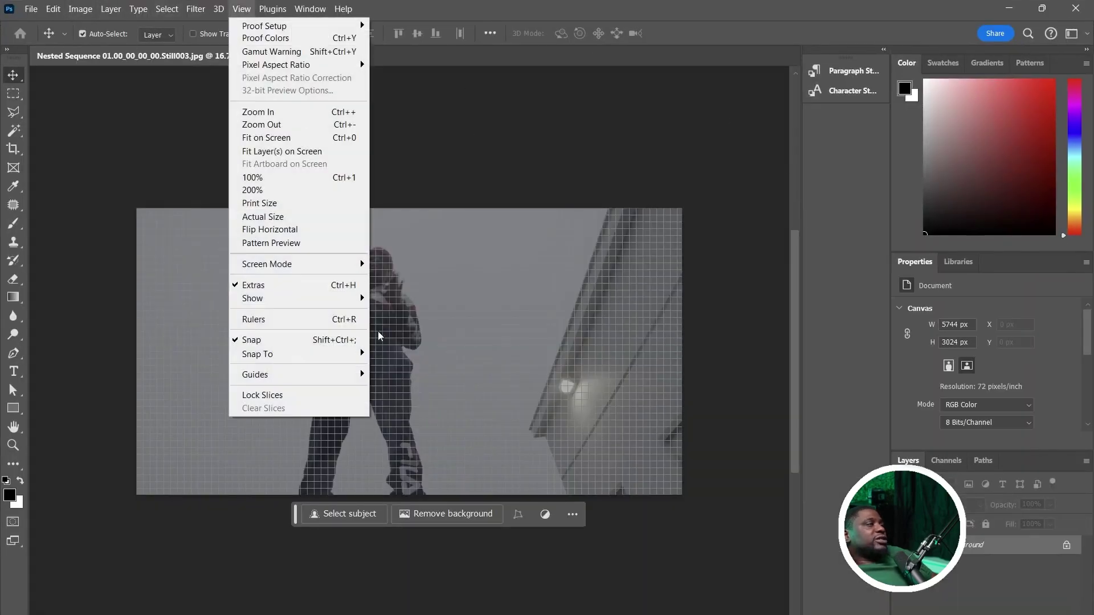
{"action": "left_click", "coordinate": [305, 287]}
{"action": "left_click_drag", "start_coordinate": [393, 366], "coordinate": [418, 435]}
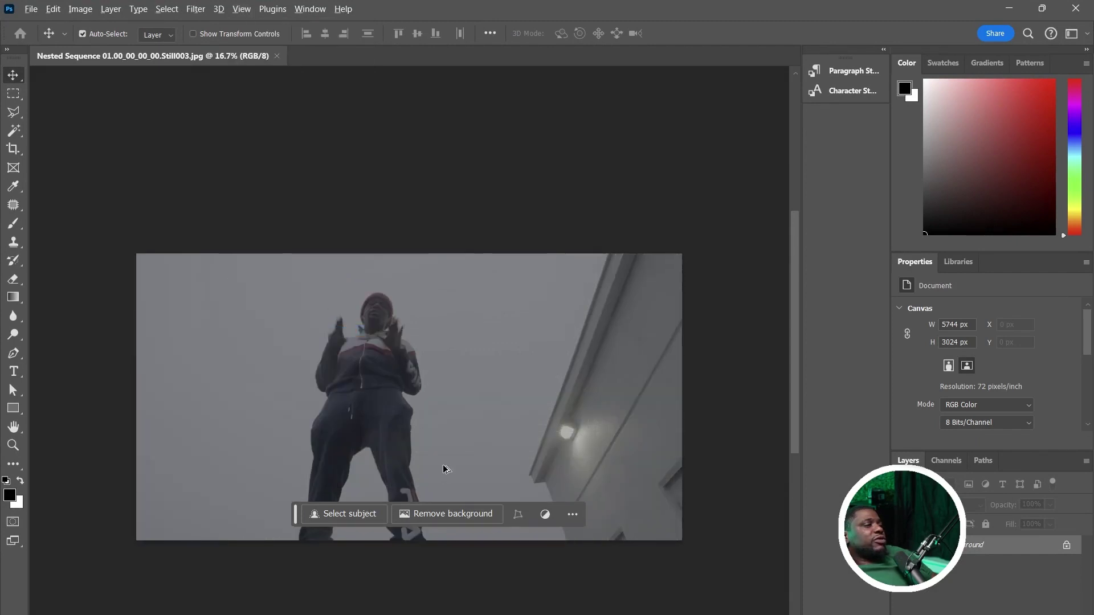
- Select the whole building beside the man with a Polygonal Lasso outline that runs beyond the image edges
{"action": "scroll", "coordinate": [330, 224], "scroll_direction": "up", "scroll_amount": 2}
{"action": "scroll", "coordinate": [418, 456], "scroll_direction": "up", "scroll_amount": 6}
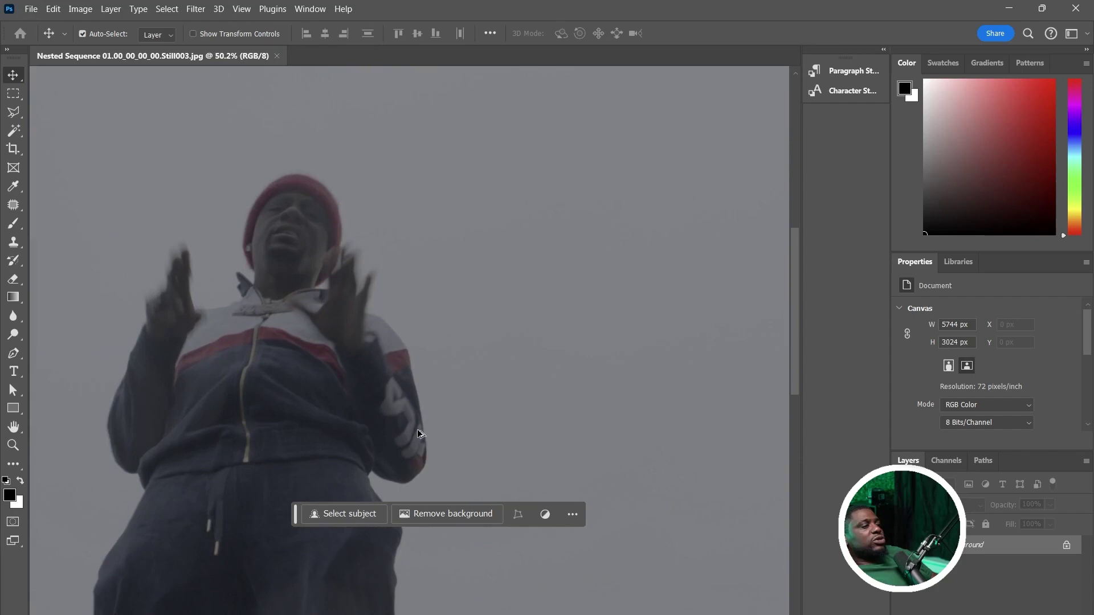
{"action": "scroll", "coordinate": [453, 402], "scroll_direction": "down", "scroll_amount": 3}
{"action": "scroll", "coordinate": [471, 387], "scroll_direction": "down", "scroll_amount": 2}
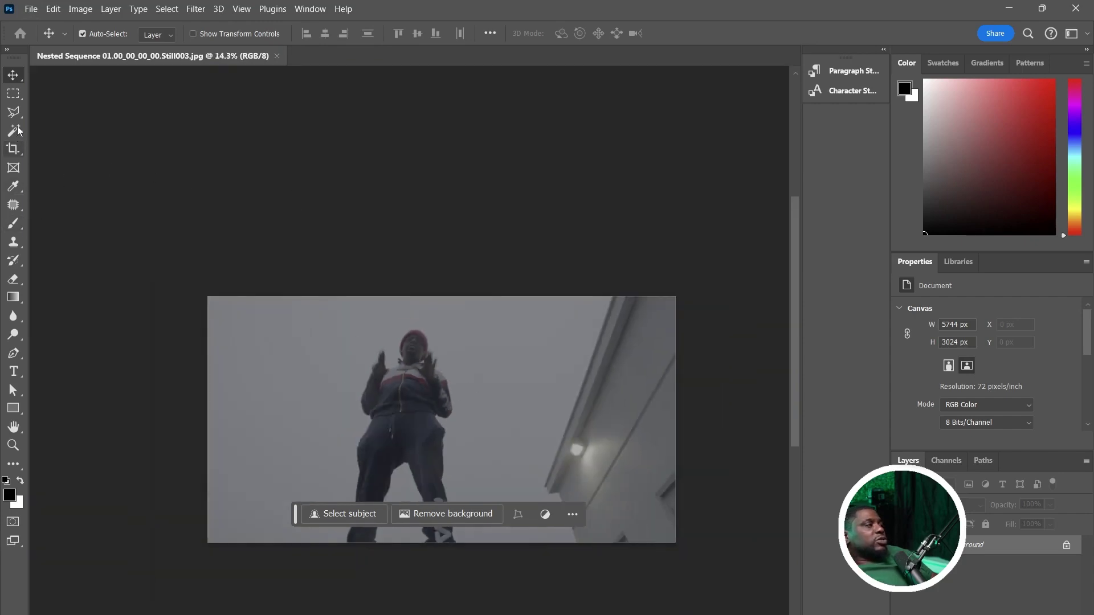
{"action": "left_click", "coordinate": [14, 111]}
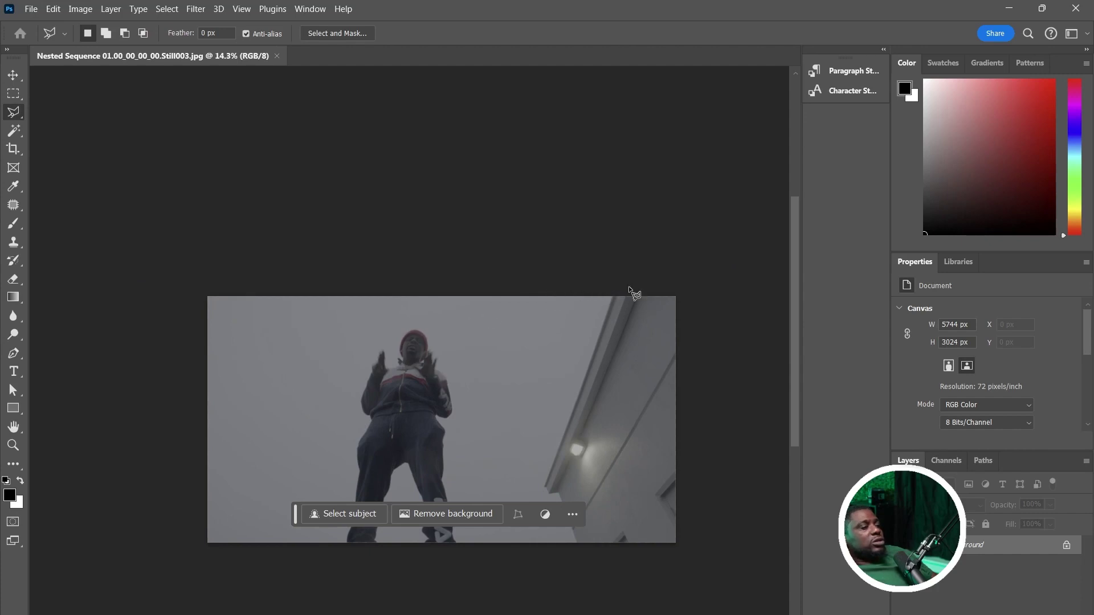
{"action": "left_click", "coordinate": [606, 288]}
{"action": "left_click", "coordinate": [536, 472]}
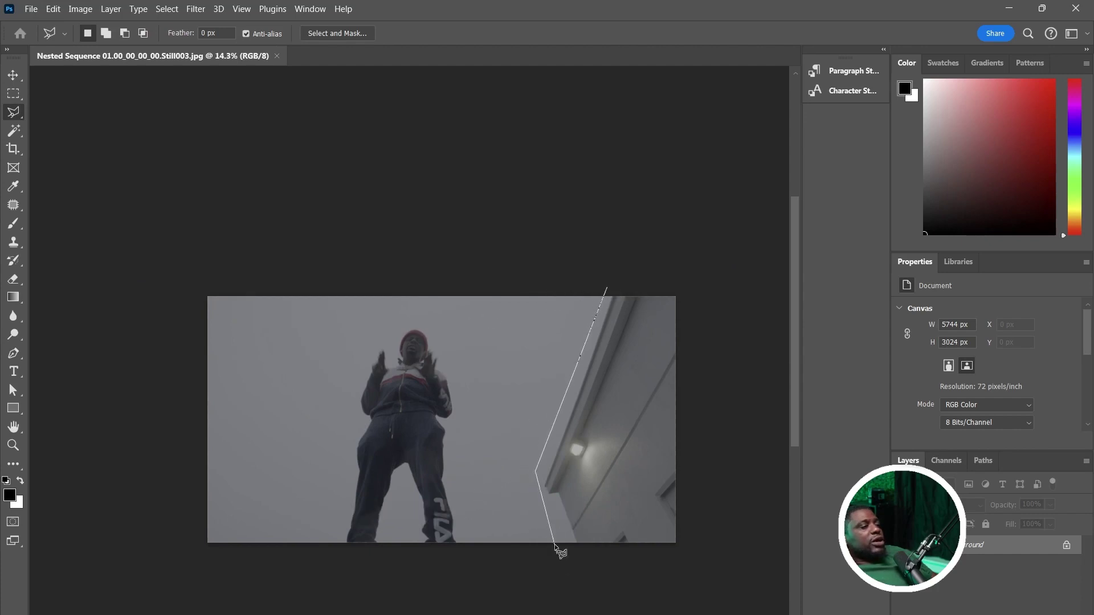
{"action": "left_click", "coordinate": [566, 558]}
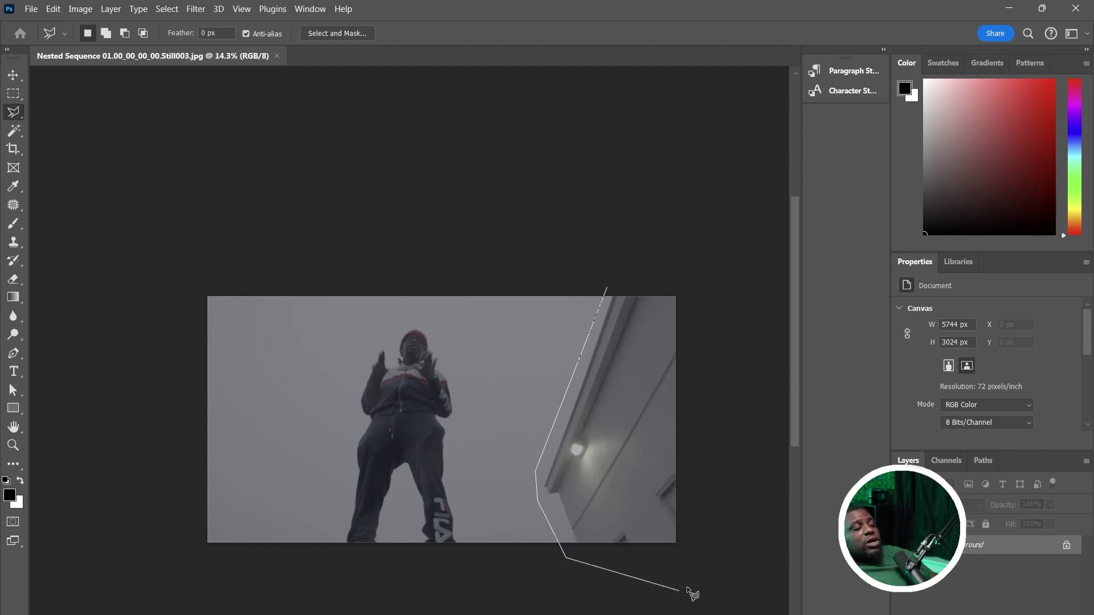
{"action": "left_click", "coordinate": [692, 581]}
{"action": "left_click", "coordinate": [701, 297]}
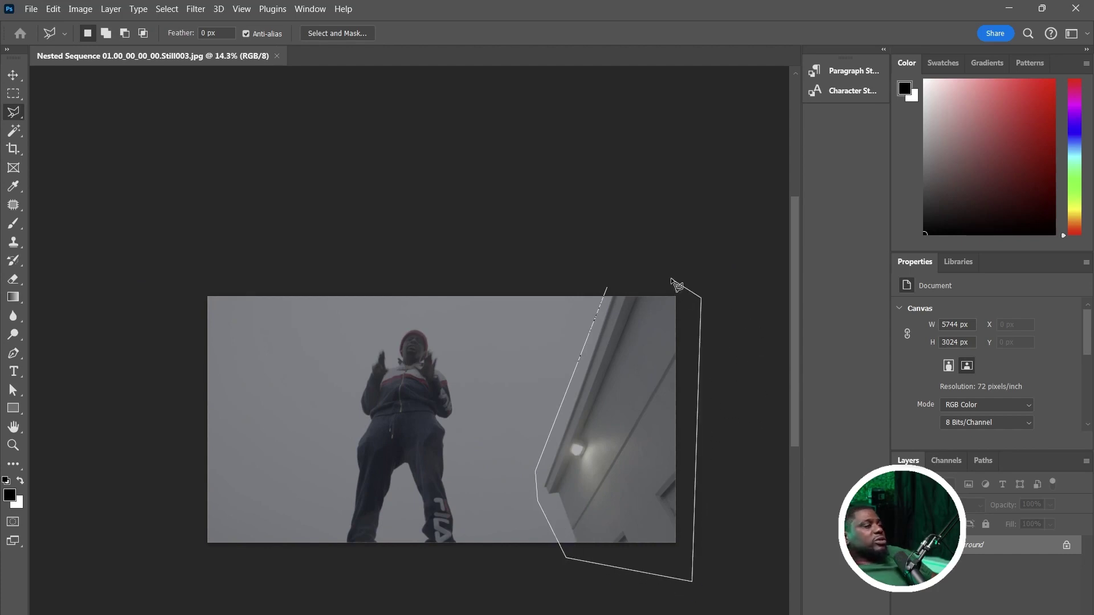
{"action": "double_click", "coordinate": [677, 286]}
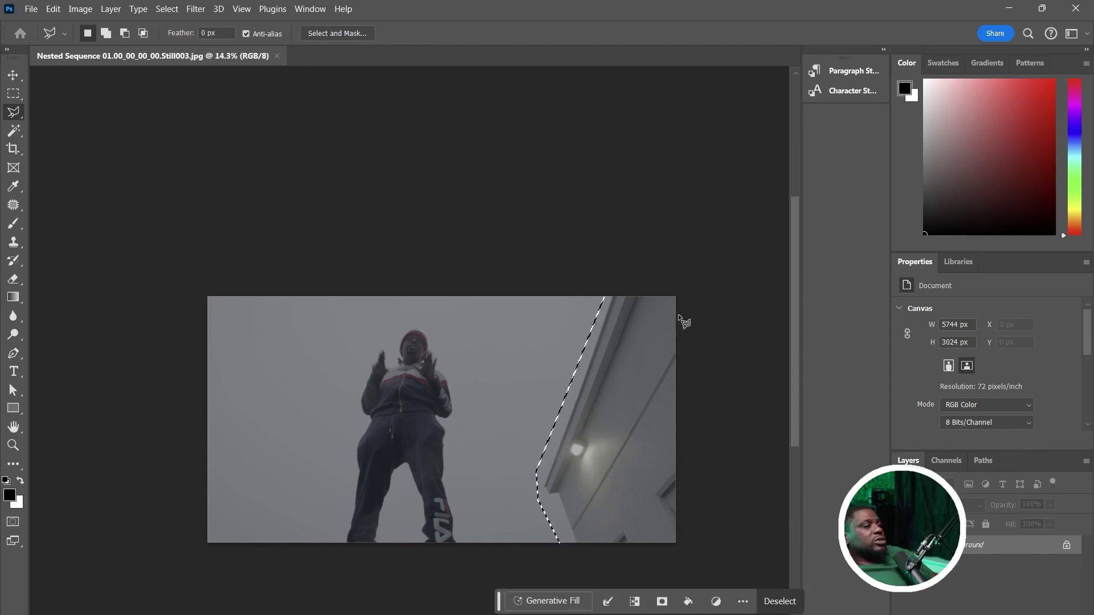
- Run Generative Fill on the selected building with the prompt "remove building"
{"action": "left_click", "coordinate": [568, 603]}
{"action": "type", "text": "rem"}
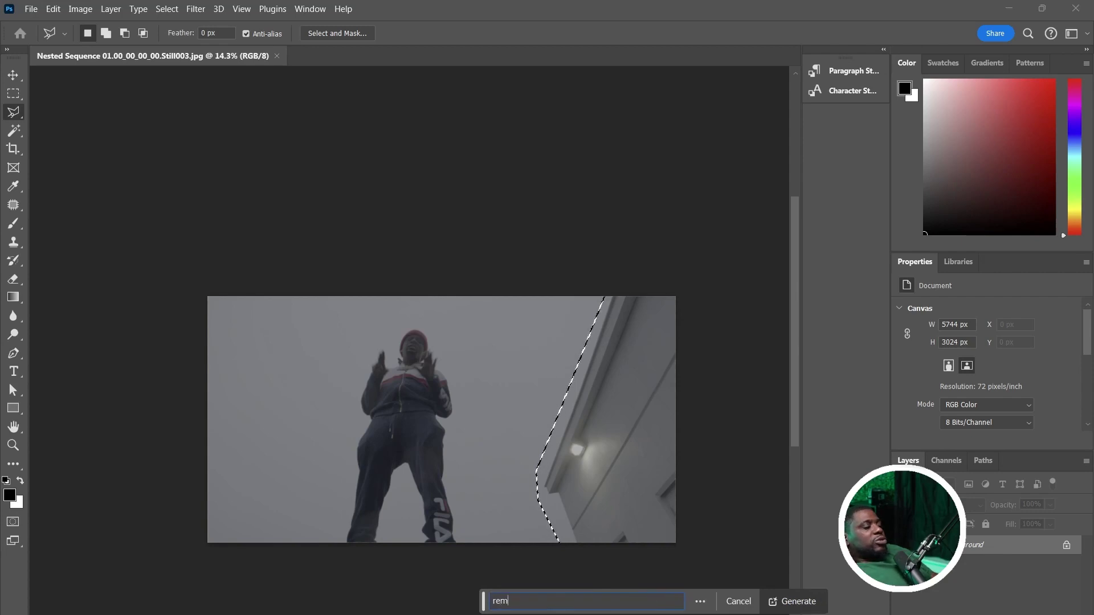
{"action": "type", "text": "ove buildin"}
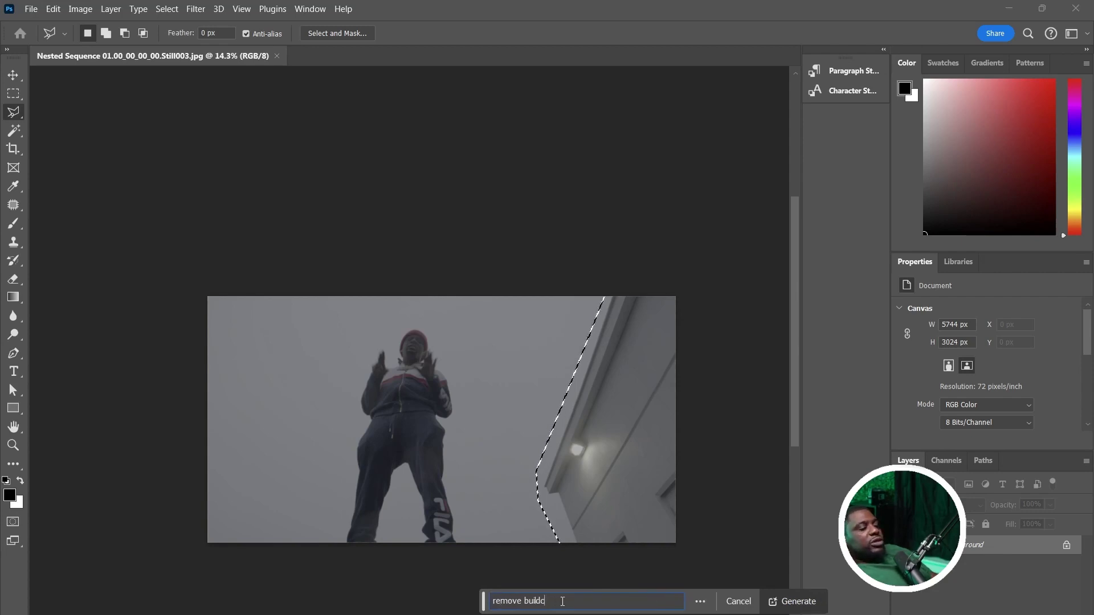
{"action": "type", "text": "g"}
{"action": "key", "text": "Return"}
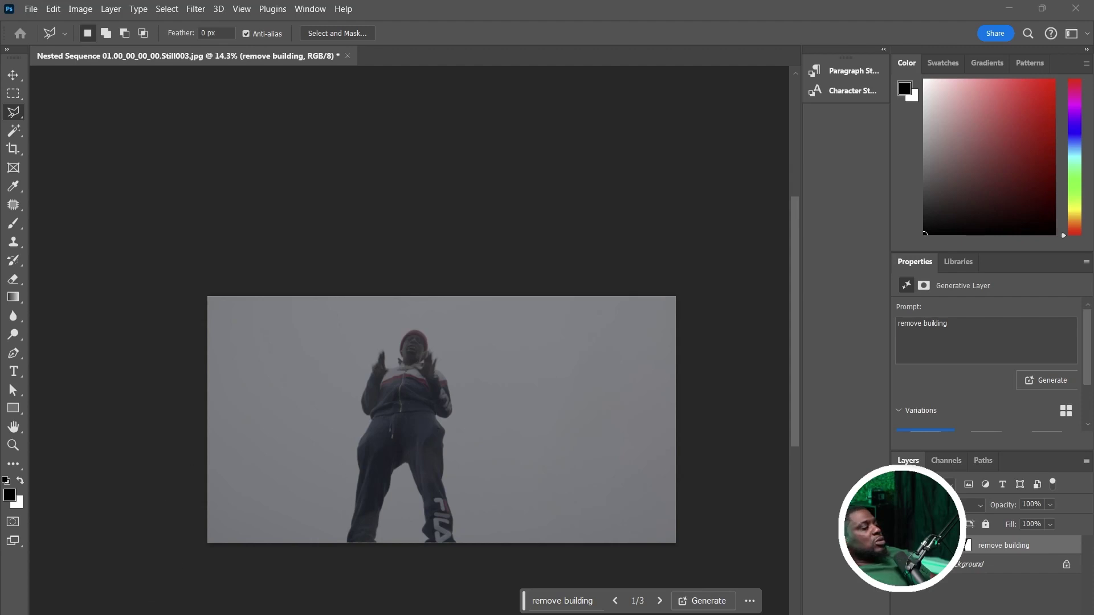
- Merge the "remove building" layer with the Background layer and duplicate the merged layer
{"action": "scroll", "coordinate": [406, 397], "scroll_direction": "up", "scroll_amount": 2}
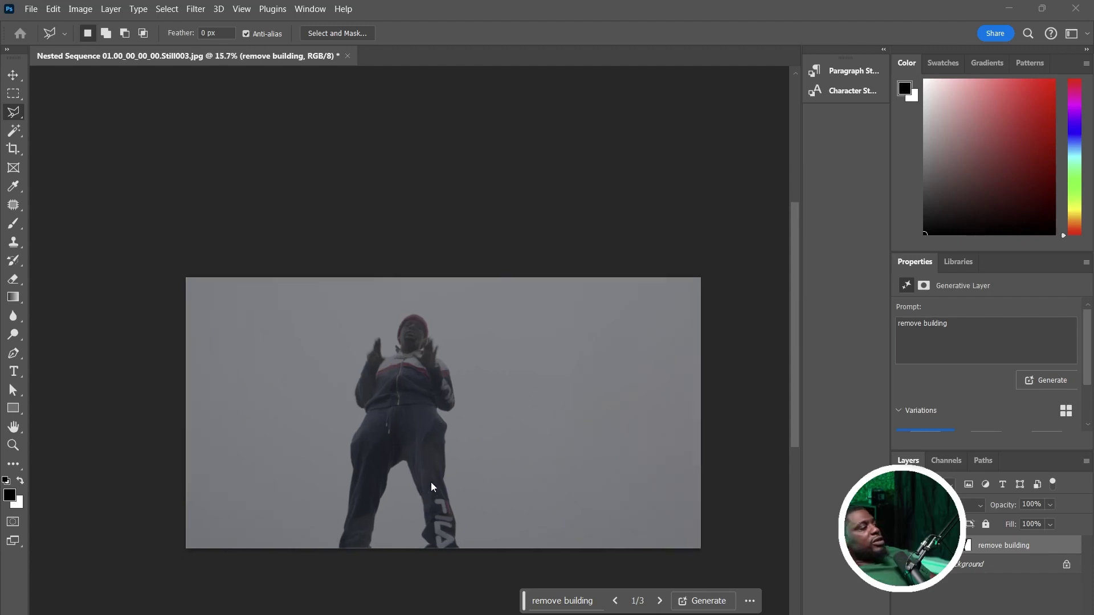
{"action": "scroll", "coordinate": [472, 470], "scroll_direction": "down", "scroll_amount": 1}
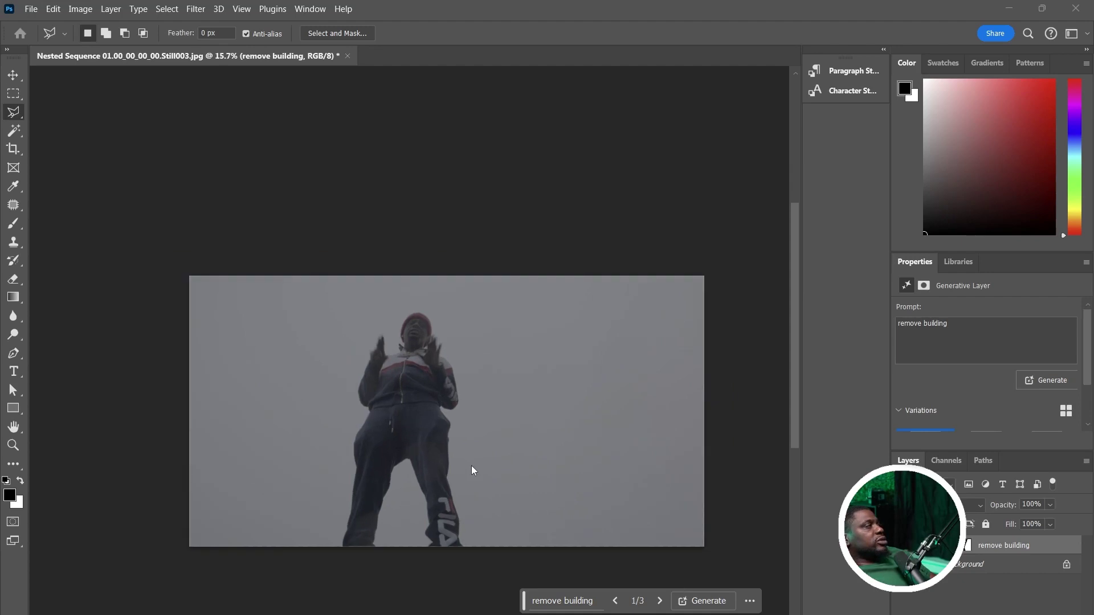
{"action": "left_click", "coordinate": [989, 565]}
{"action": "left_click", "coordinate": [992, 549], "text": "shift"}
{"action": "right_click", "coordinate": [992, 550]}
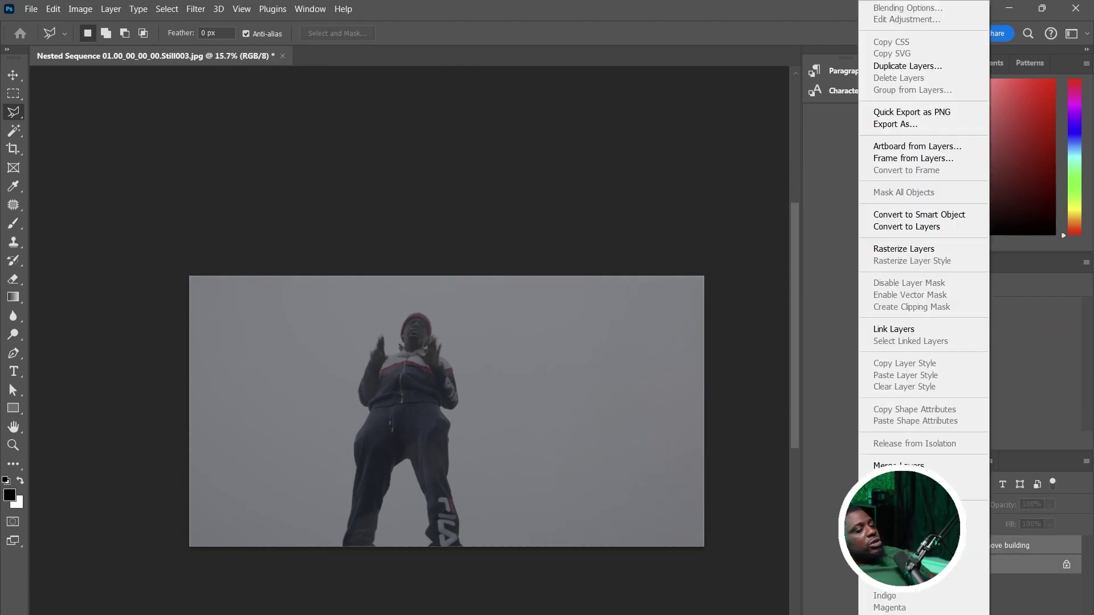
{"action": "left_click", "coordinate": [901, 465]}
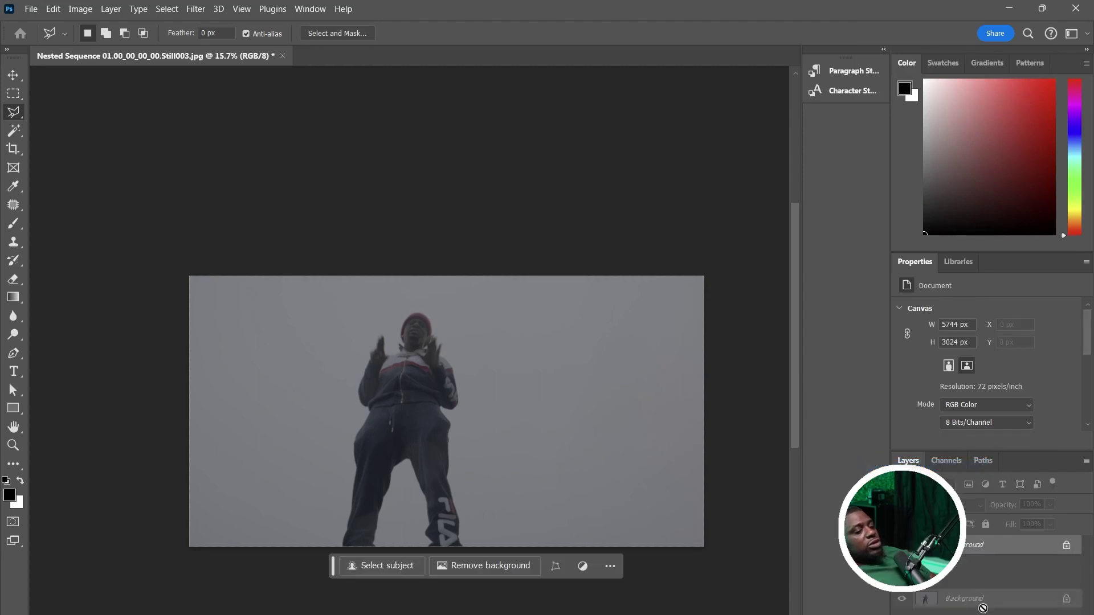
{"action": "key", "text": "ctrl+j"}
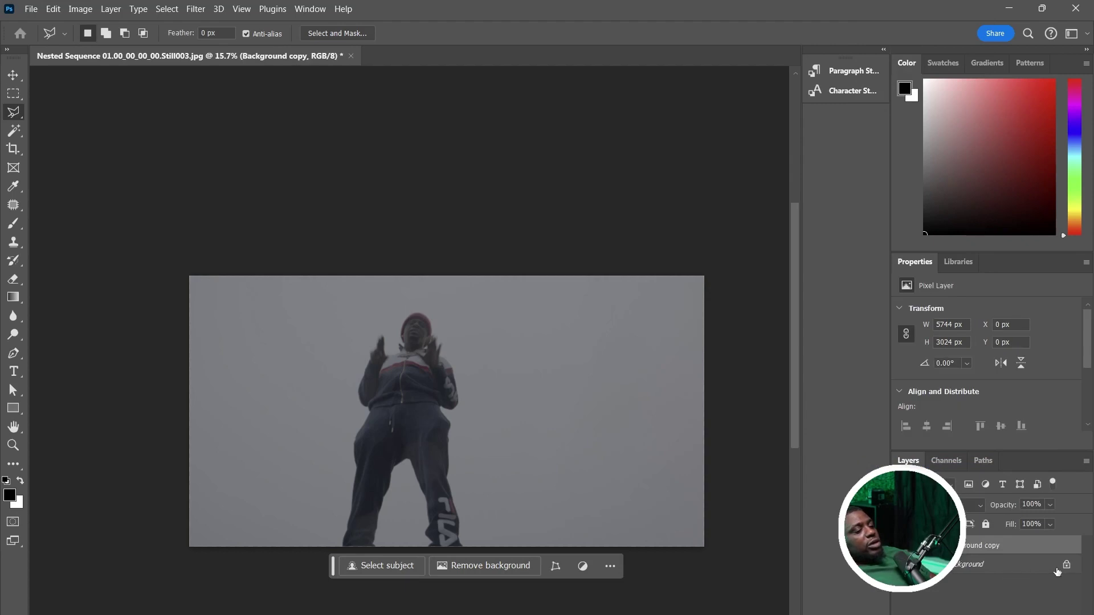
- Outline the man with the Patch tool on the background copy, leaving a margin of sky around him
{"action": "scroll", "coordinate": [461, 323], "scroll_direction": "up", "scroll_amount": 1}
{"action": "scroll", "coordinate": [424, 310], "scroll_direction": "down", "scroll_amount": 1}
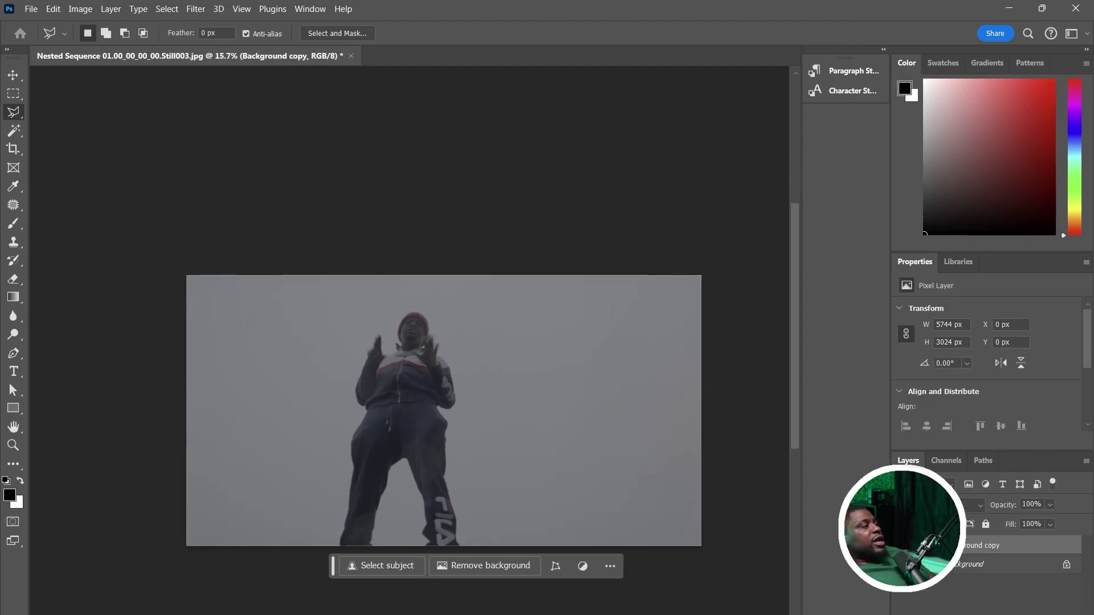
{"action": "left_click", "coordinate": [14, 205]}
{"action": "mouse_move", "coordinate": [421, 298]}
{"action": "left_mouse_down"}
{"action": "mouse_move", "coordinate": [369, 310]}
{"action": "mouse_move", "coordinate": [311, 535]}
{"action": "mouse_move", "coordinate": [376, 575]}
{"action": "mouse_move", "coordinate": [474, 563]}
{"action": "mouse_move", "coordinate": [496, 522]}
{"action": "mouse_move", "coordinate": [472, 375]}
{"action": "mouse_move", "coordinate": [432, 295]}
{"action": "left_mouse_up"}
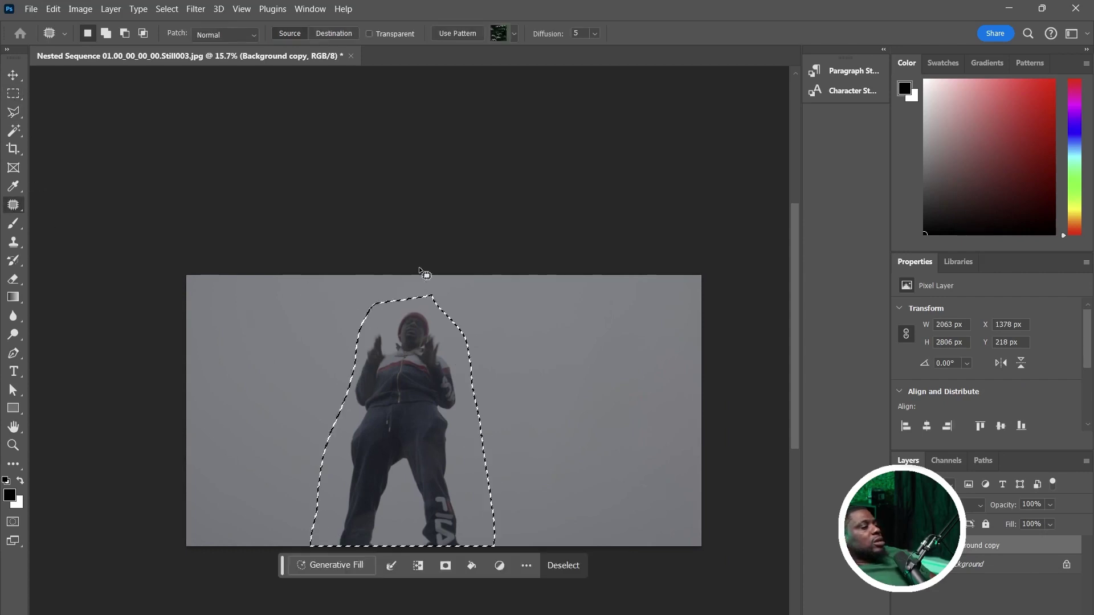
- Patch the outlined man with clean sky from beside him, and deselect
{"action": "left_click_drag", "start_coordinate": [422, 396], "coordinate": [601, 385]}
{"action": "key", "text": "ctrl+d"}
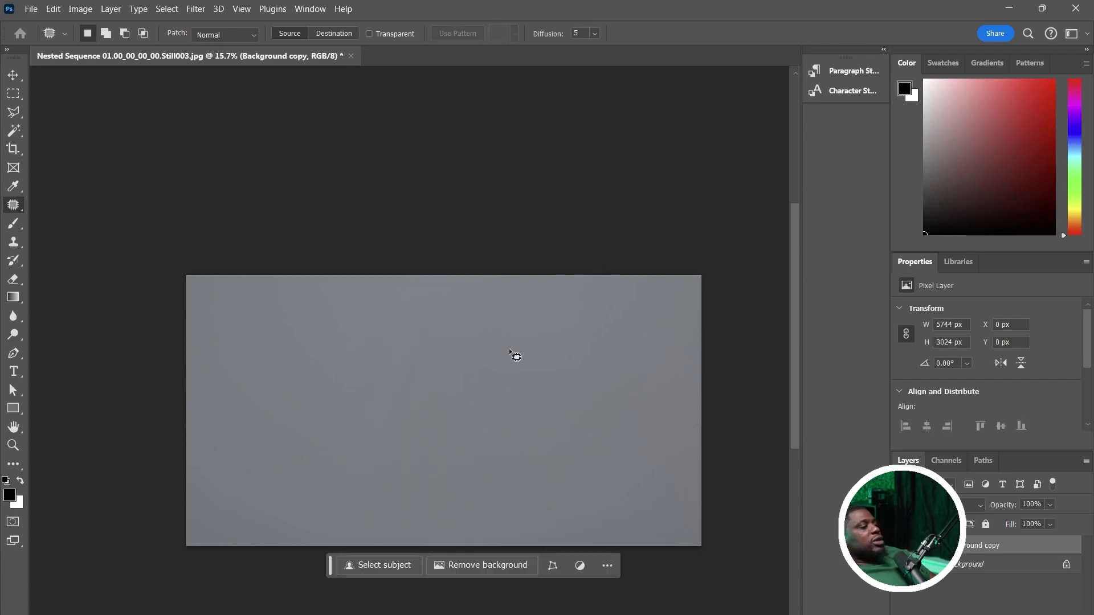
{"action": "scroll", "coordinate": [515, 357], "scroll_direction": "down", "scroll_amount": 1}
{"action": "scroll", "coordinate": [524, 361], "scroll_direction": "up", "scroll_amount": 1}
{"action": "scroll", "coordinate": [573, 331], "scroll_direction": "down", "scroll_amount": 1}
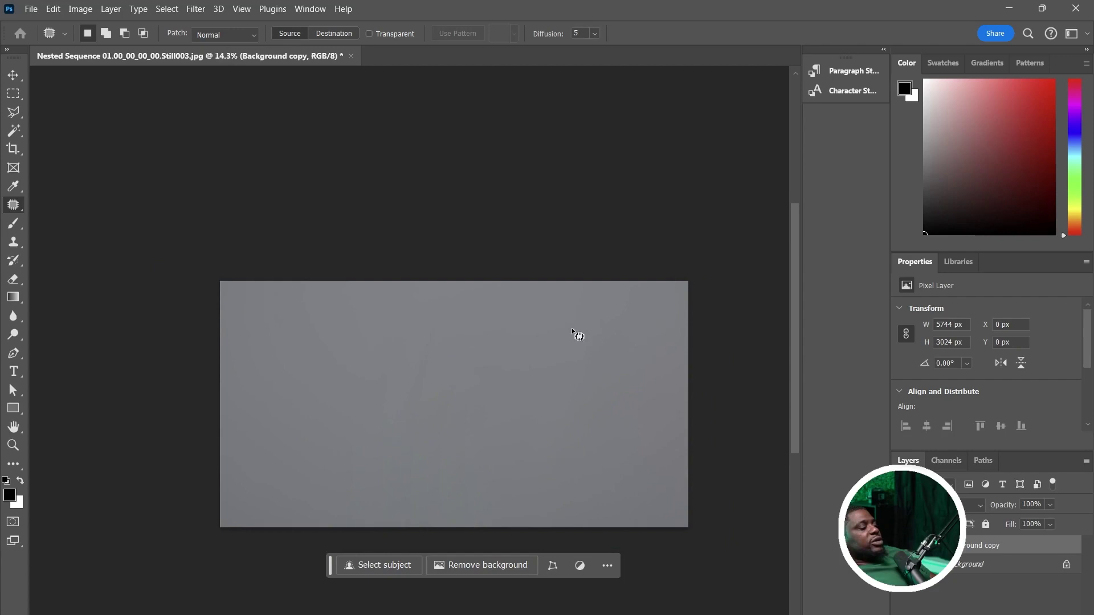
- Start saving a copy of the image with PNG as the file format
{"action": "left_click", "coordinate": [29, 10]}
{"action": "left_click", "coordinate": [102, 11]}
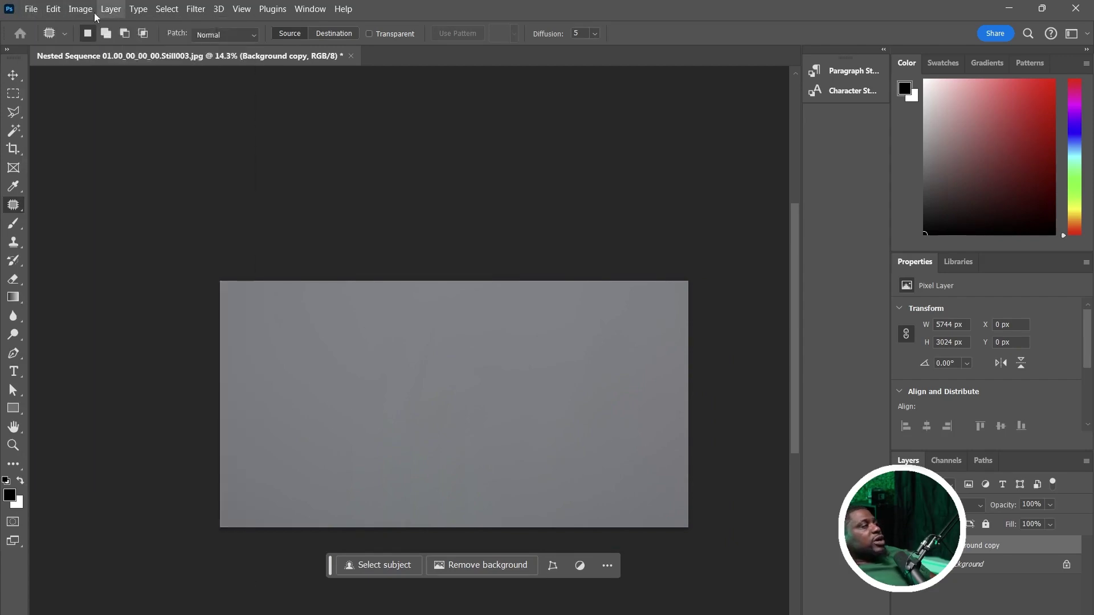
{"action": "left_click", "coordinate": [35, 10]}
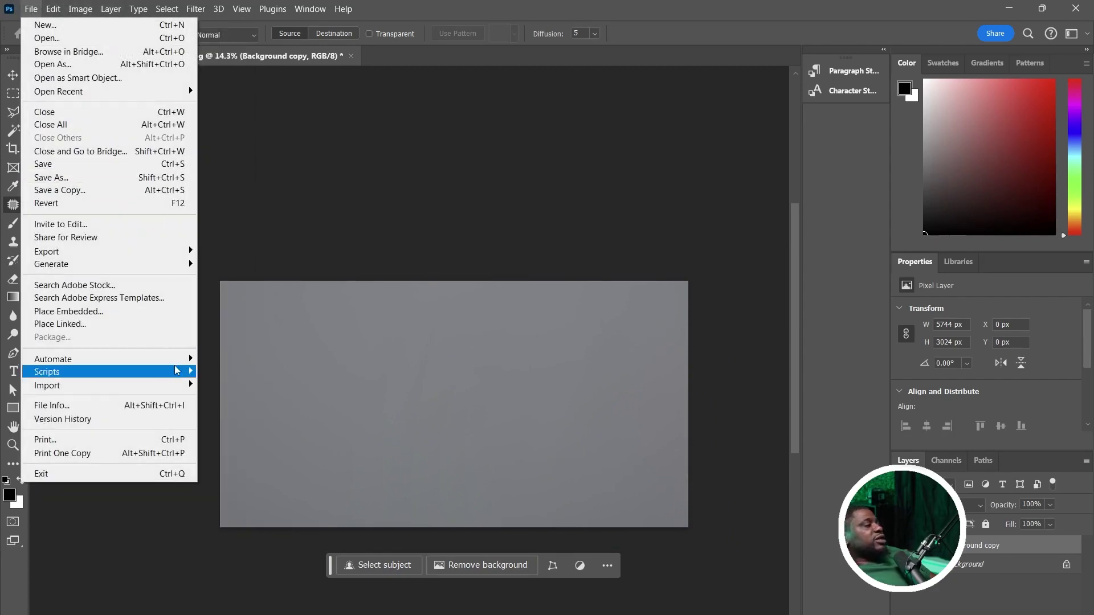
{"action": "left_click", "coordinate": [147, 192]}
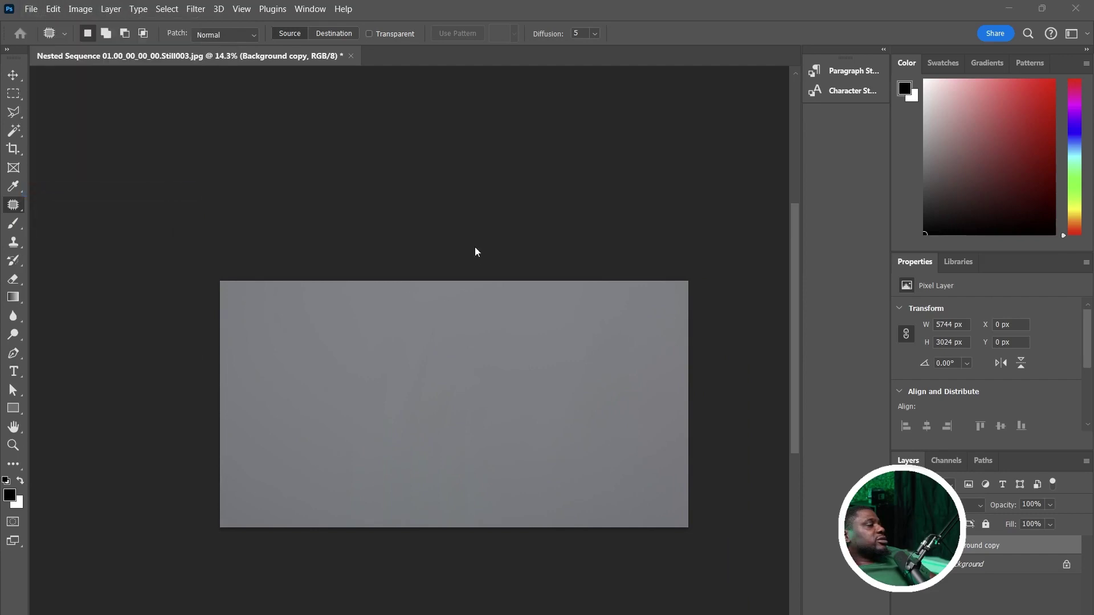
{"action": "left_click", "coordinate": [340, 354]}
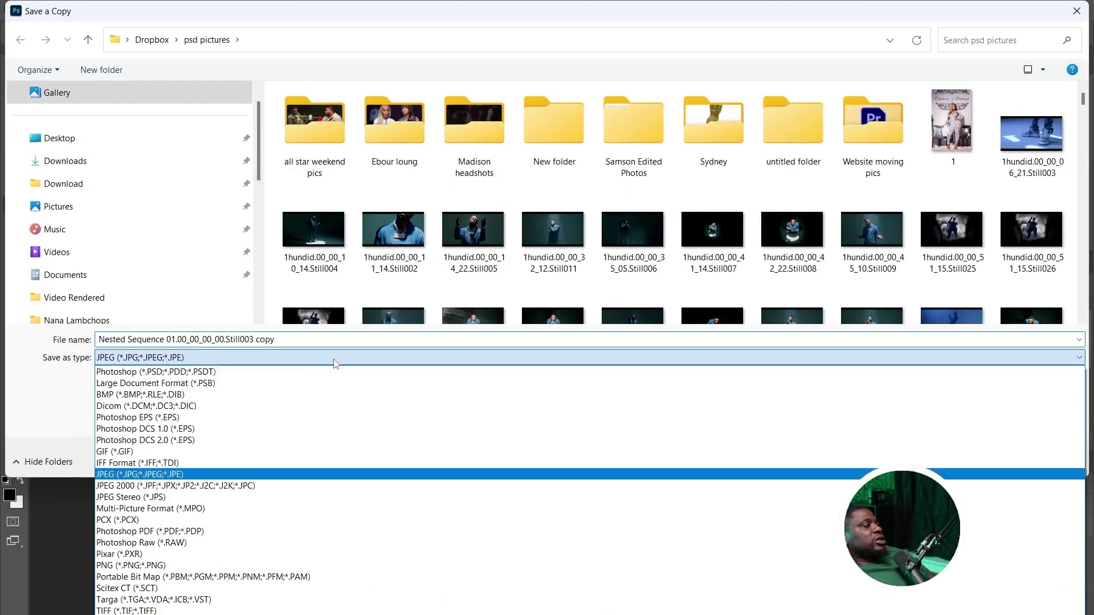
{"action": "left_click", "coordinate": [309, 560]}
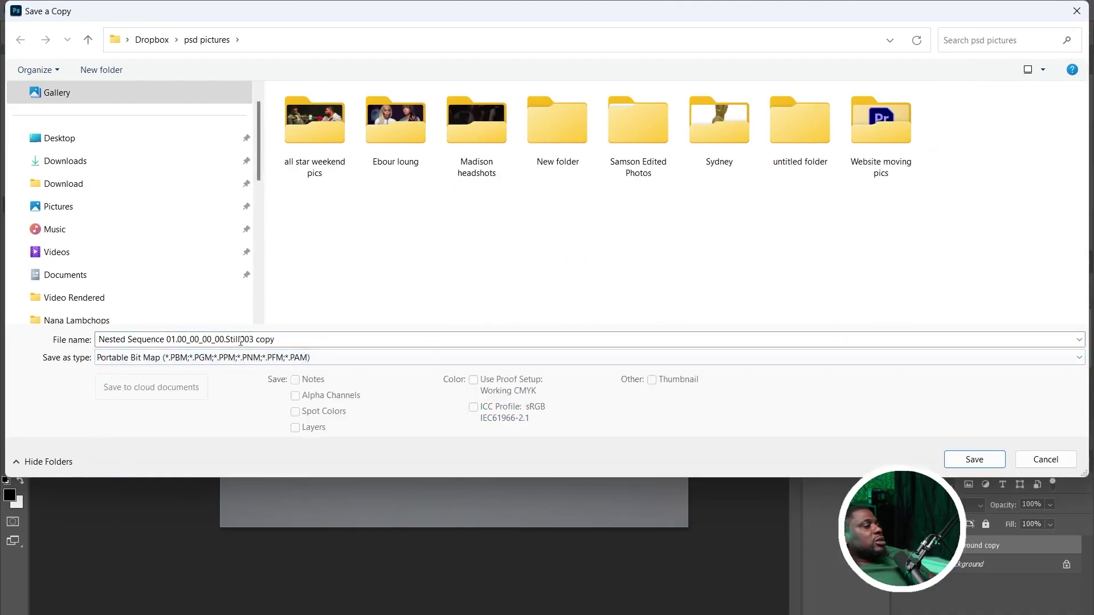
{"action": "left_click", "coordinate": [341, 358]}
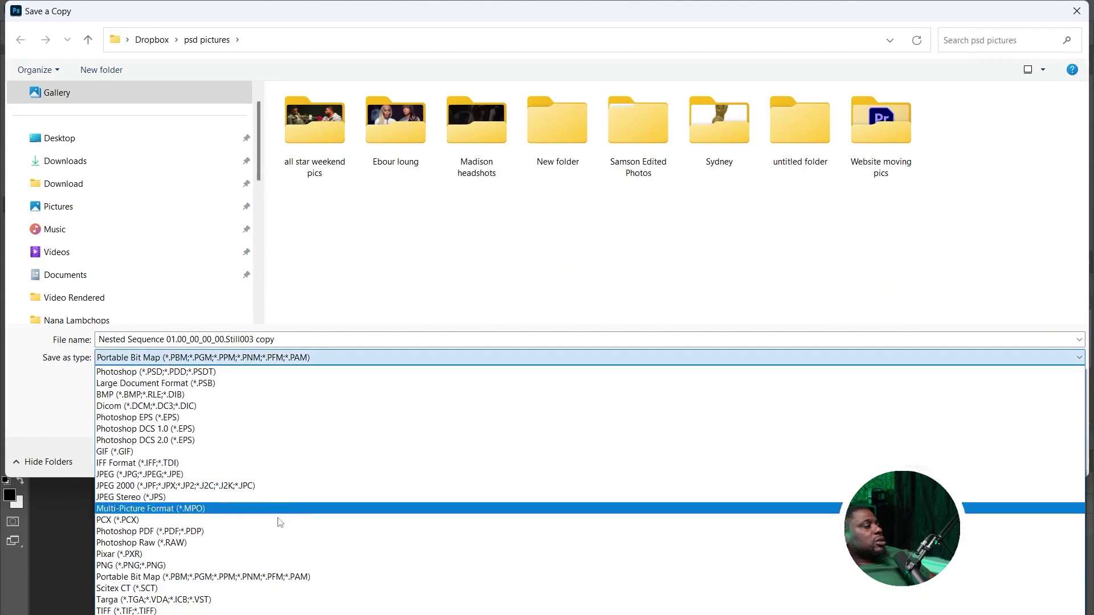
{"action": "left_click", "coordinate": [283, 565]}
- Save the copy as "clean plate png file" in the Booise 1 Hundid folder on the LaCie drive
{"action": "left_click_drag", "start_coordinate": [98, 339], "coordinate": [276, 339]}
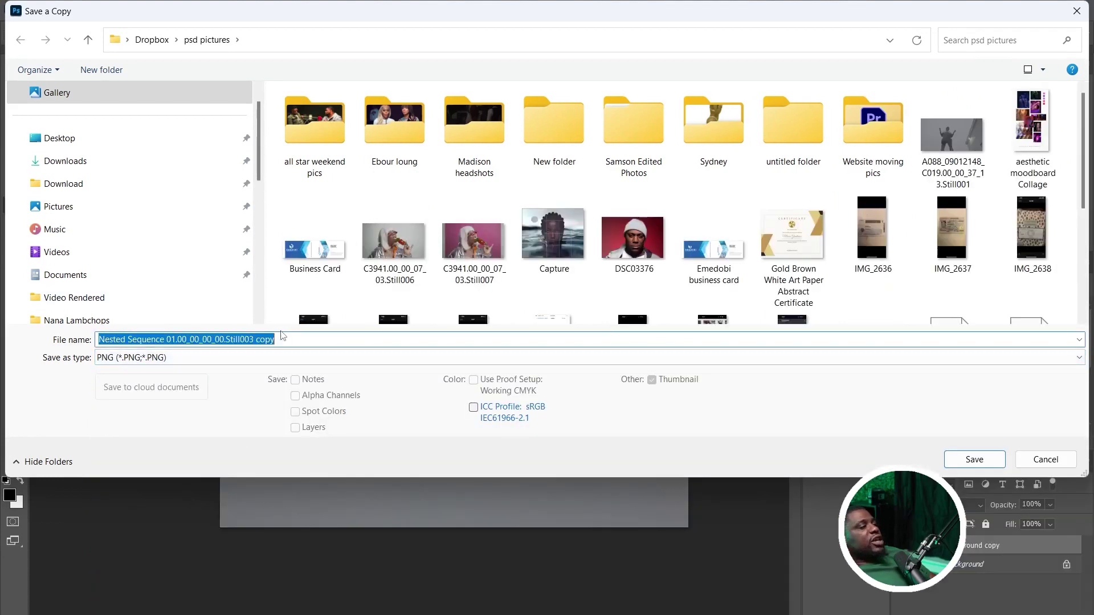
{"action": "scroll", "coordinate": [142, 171], "scroll_direction": "down", "scroll_amount": 5}
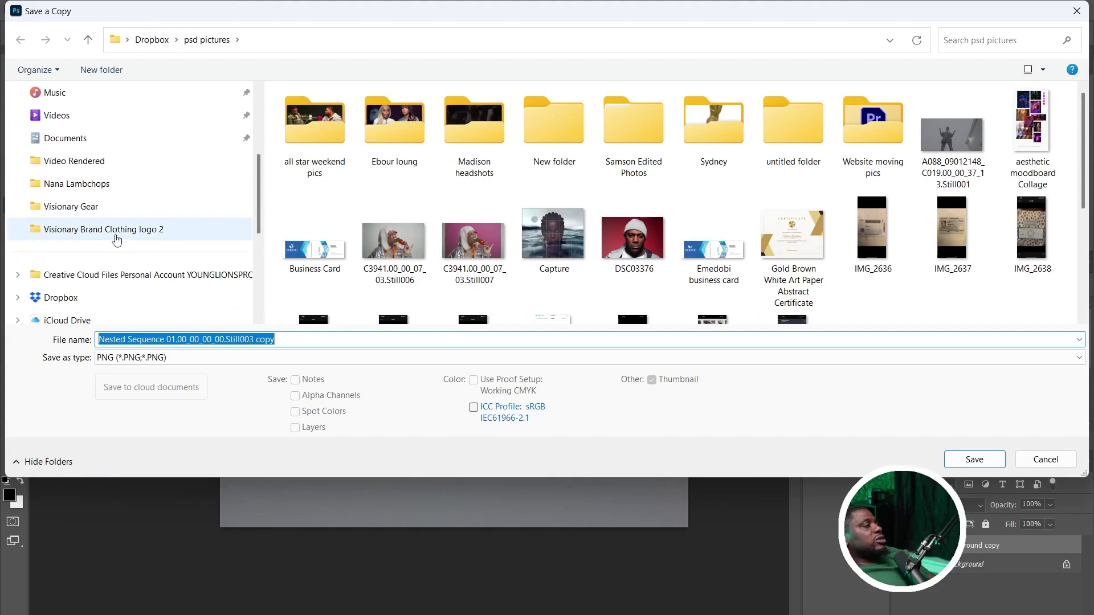
{"action": "left_click", "coordinate": [126, 251]}
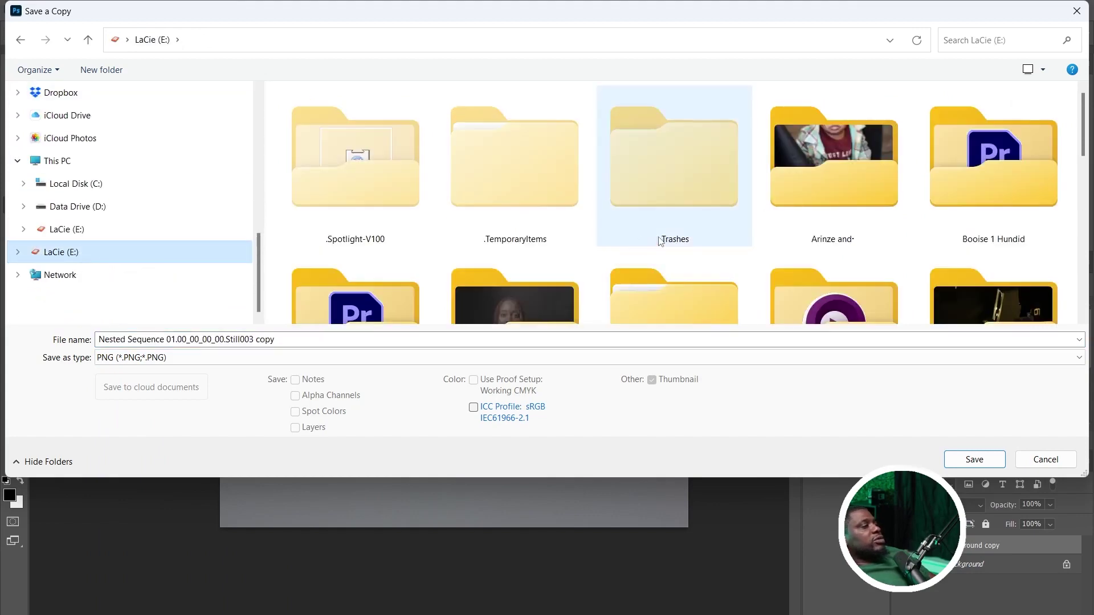
{"action": "scroll", "coordinate": [661, 241], "scroll_direction": "down", "scroll_amount": 5}
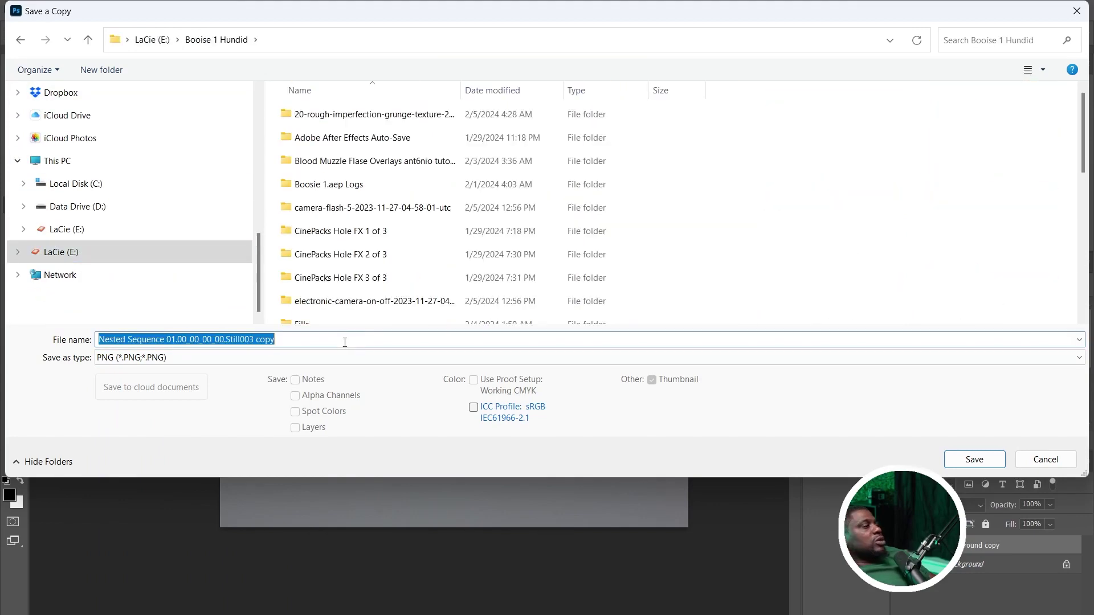
{"action": "type", "text": "clean "}
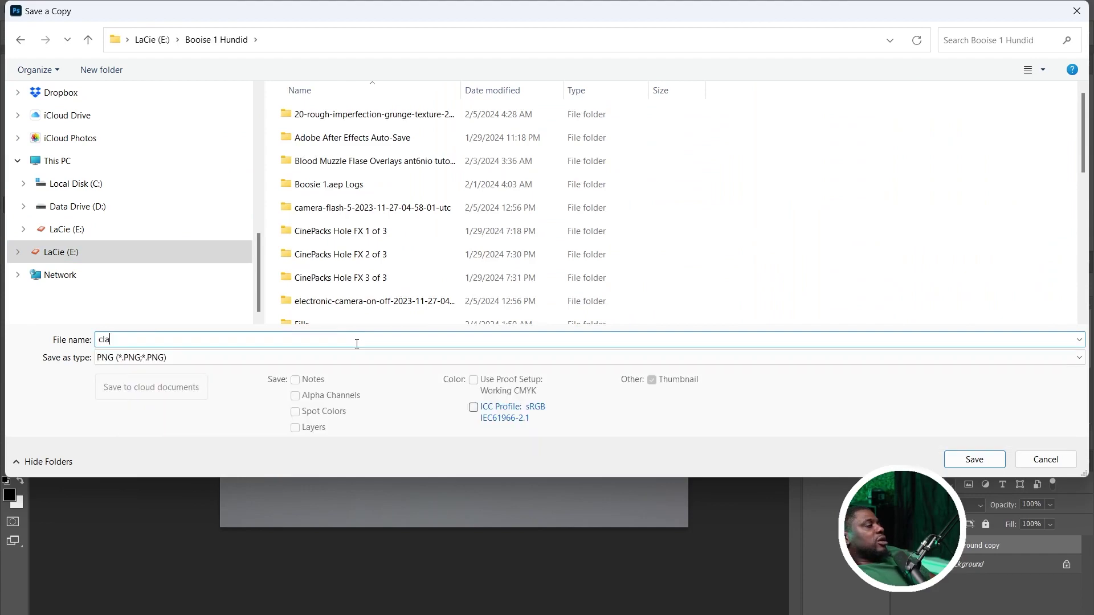
{"action": "type", "text": "plate "}
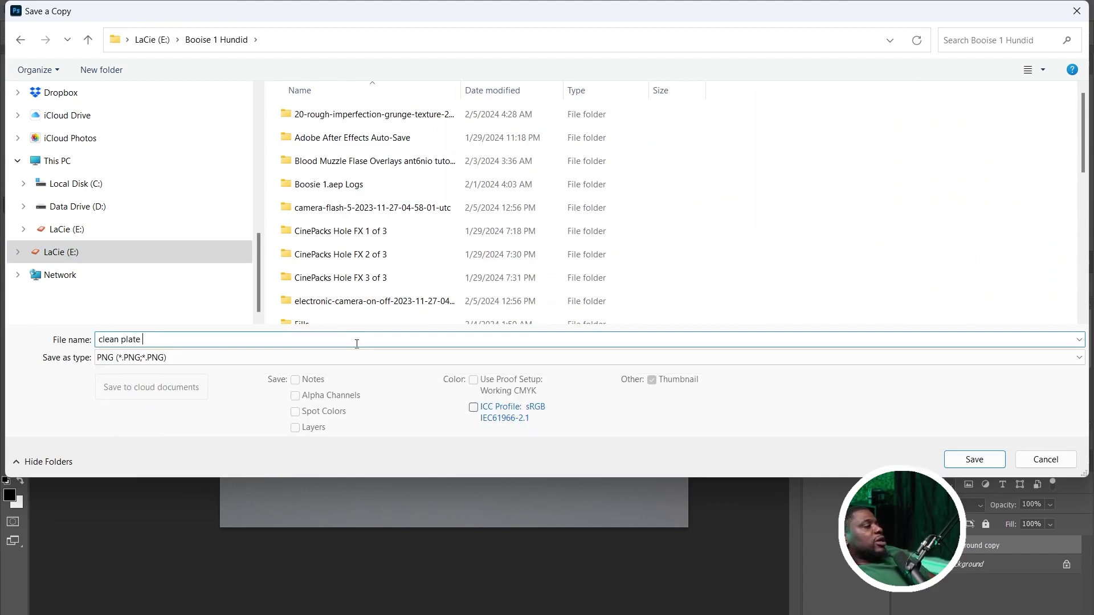
{"action": "type", "text": "png file"}
{"action": "key", "text": "Return"}
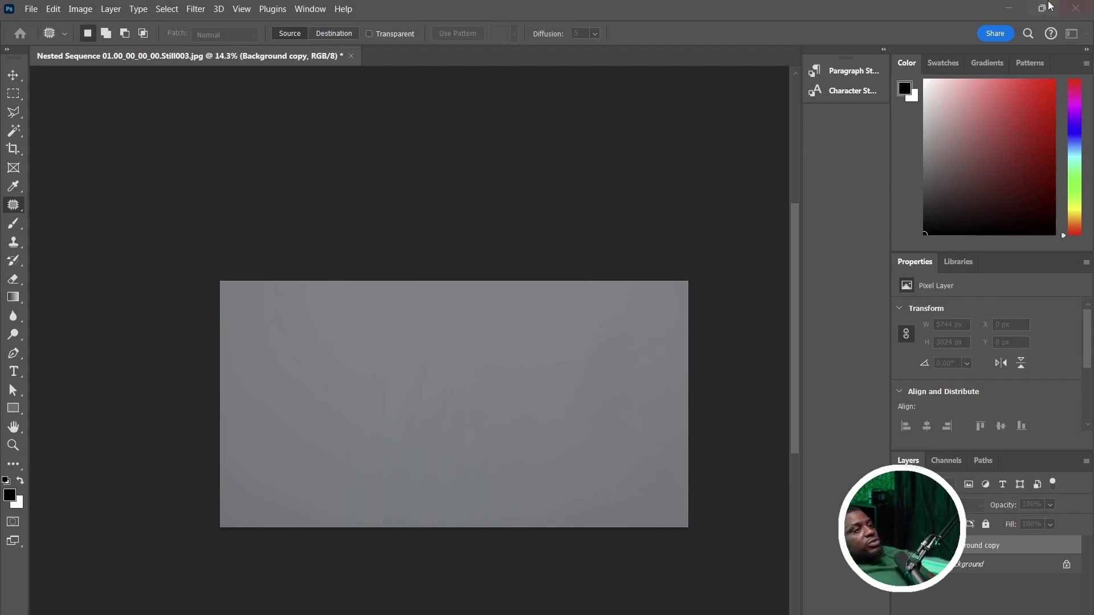
- In Premiere Pro, place clean plate.jpg on V2 beneath the footage clip on V3, from the sequence start and matching the clip's length
{"action": "left_click", "coordinate": [1007, 8]}
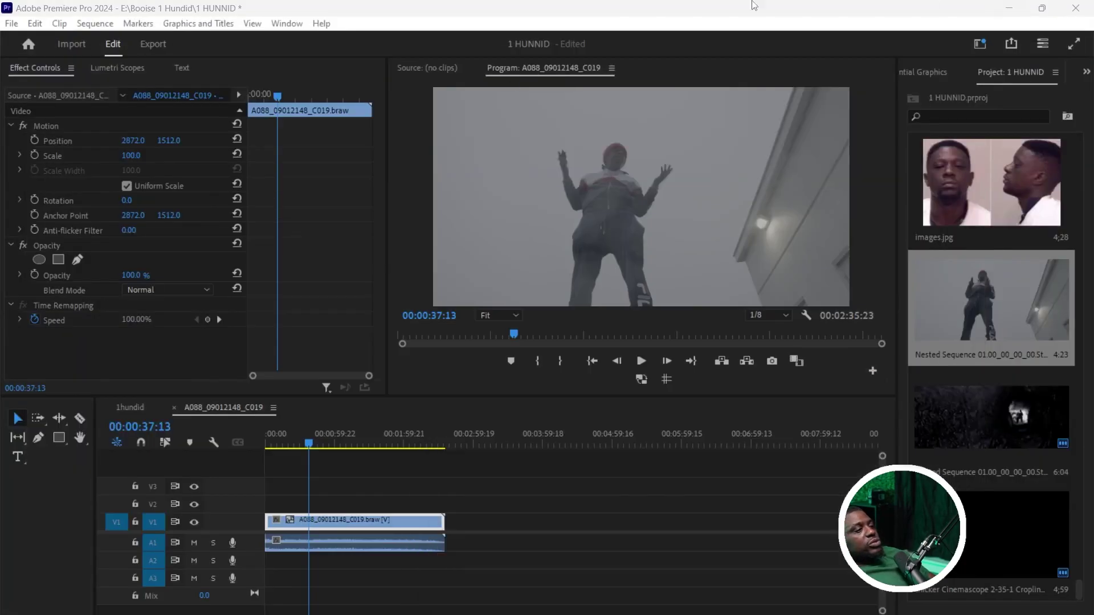
{"action": "left_click_drag", "start_coordinate": [308, 443], "coordinate": [258, 443]}
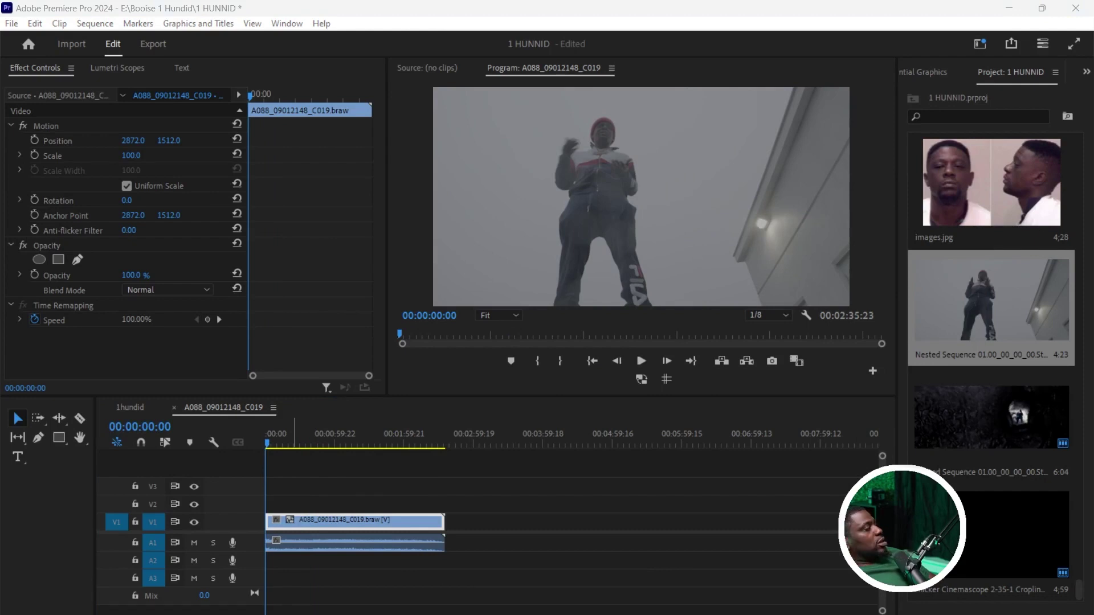
{"action": "left_click_drag", "start_coordinate": [189, 476], "coordinate": [418, 507]}
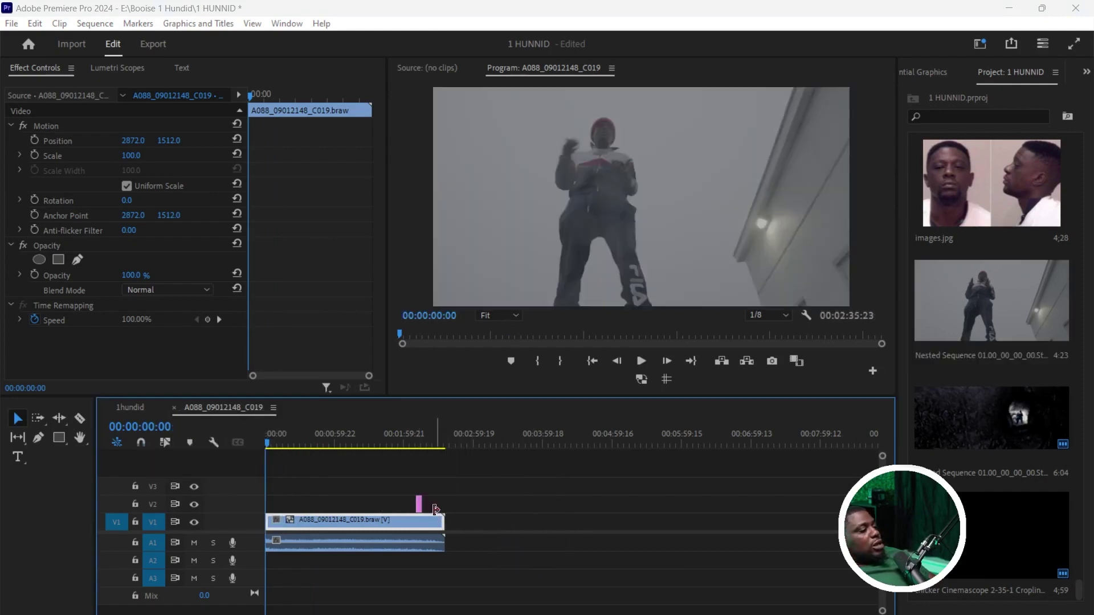
{"action": "left_click_drag", "start_coordinate": [433, 505], "coordinate": [392, 491]}
{"action": "left_click", "coordinate": [195, 505]}
{"action": "left_click", "coordinate": [196, 504]}
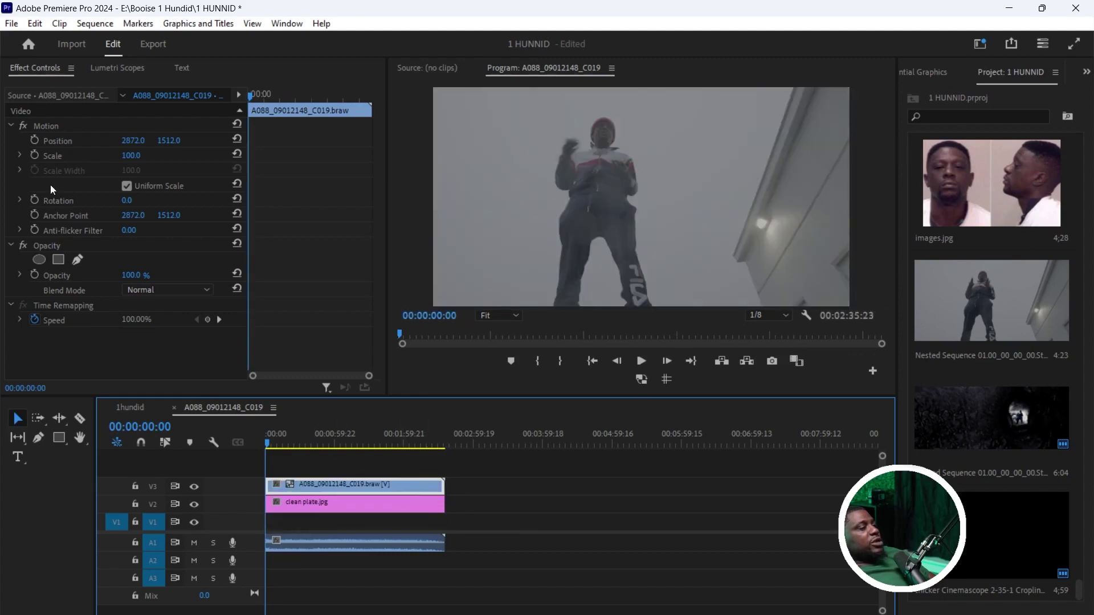
- Begin a pen opacity mask on the footage clip, running over the man's head and down between him and the building to the frame's bottom edge
{"action": "left_click", "coordinate": [77, 260]}
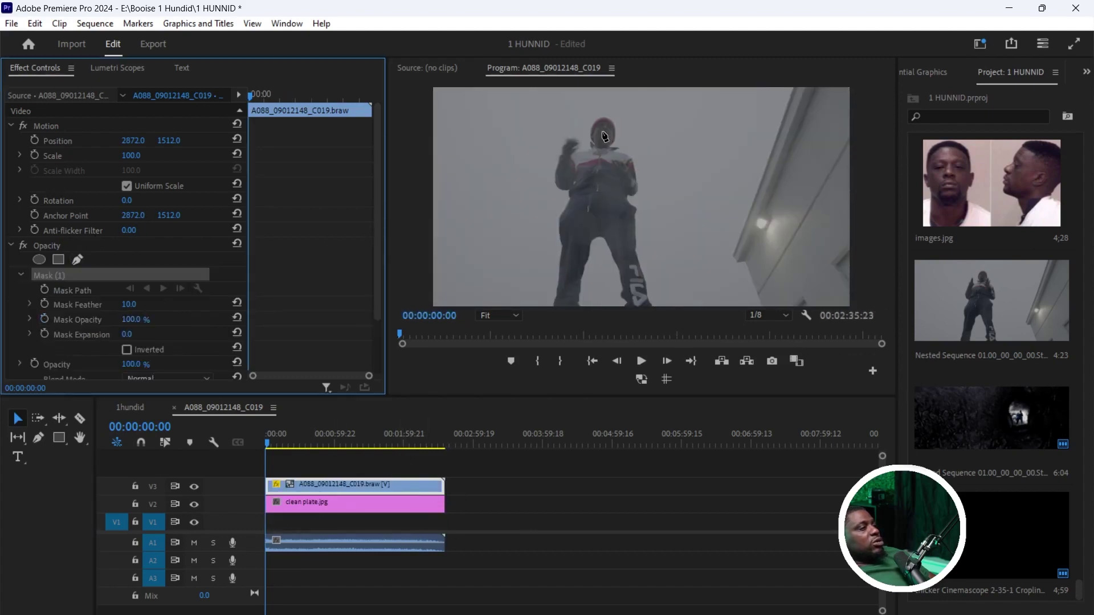
{"action": "left_click", "coordinate": [522, 97]}
{"action": "left_click", "coordinate": [575, 92]}
{"action": "left_click", "coordinate": [627, 97]}
{"action": "left_click", "coordinate": [665, 109]}
{"action": "left_click", "coordinate": [679, 126]}
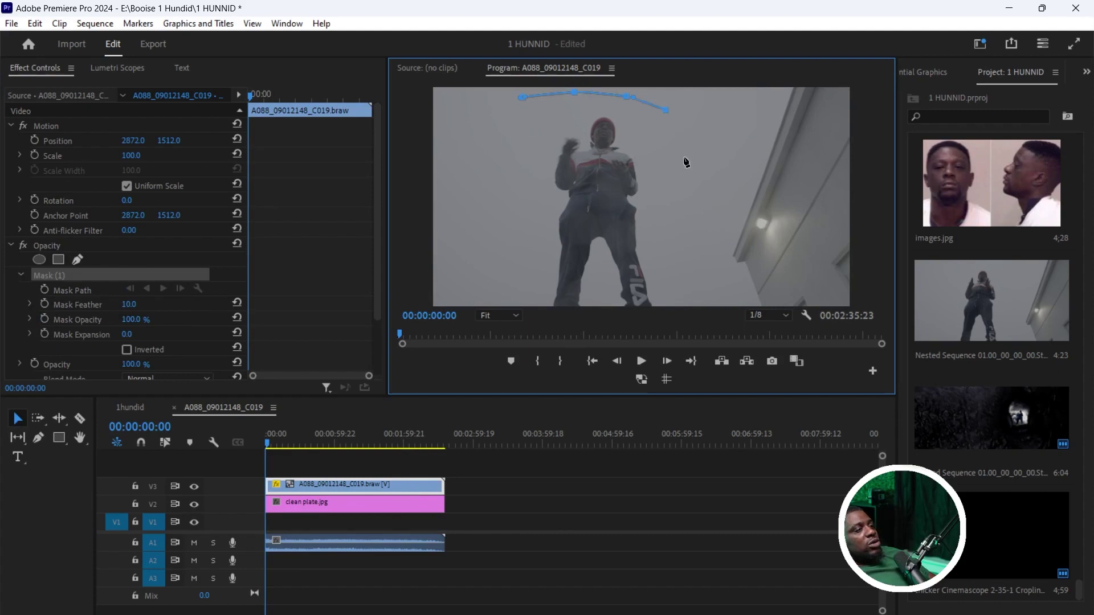
{"action": "left_click", "coordinate": [685, 172]}
{"action": "left_click", "coordinate": [691, 224]}
{"action": "left_click", "coordinate": [734, 290]}
{"action": "left_click", "coordinate": [732, 304]}
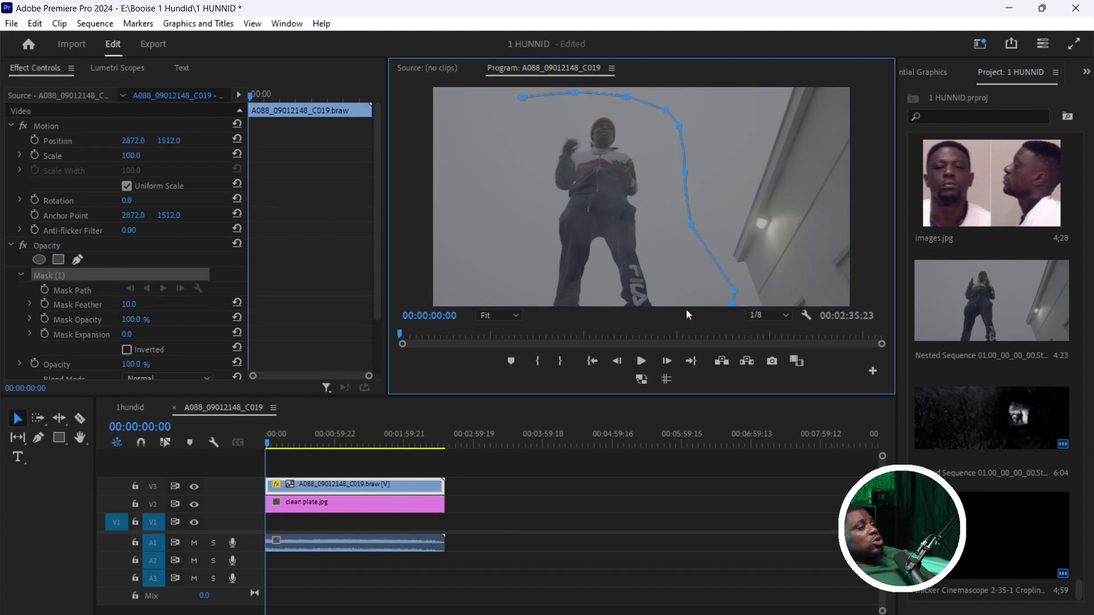
{"action": "left_click", "coordinate": [499, 315]}
{"action": "left_click", "coordinate": [492, 250]}
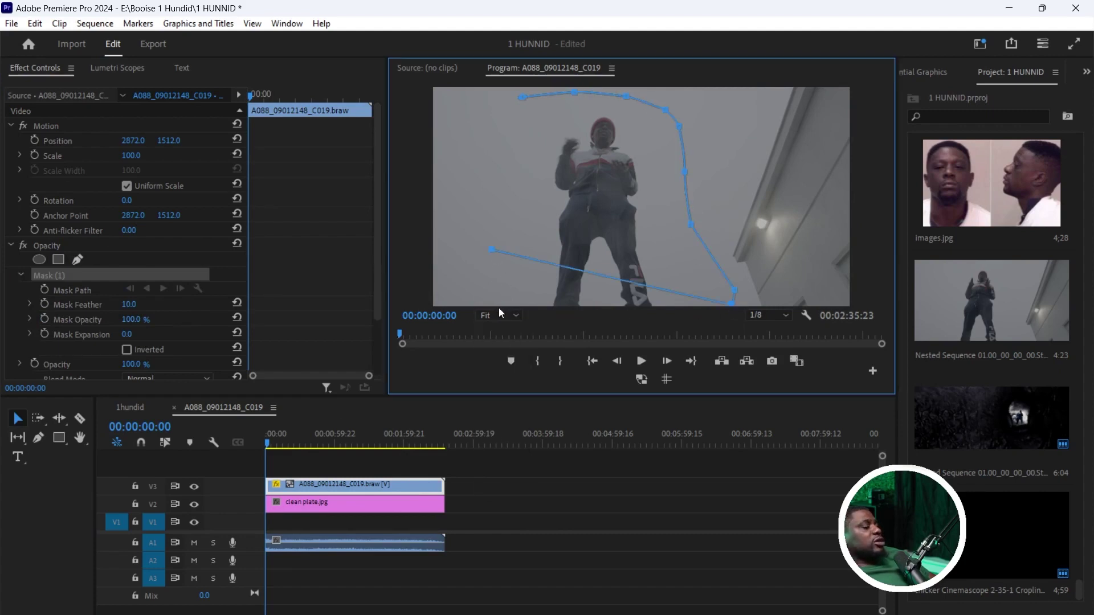
{"action": "key", "text": "ctrl+z"}
{"action": "left_click", "coordinate": [572, 303]}
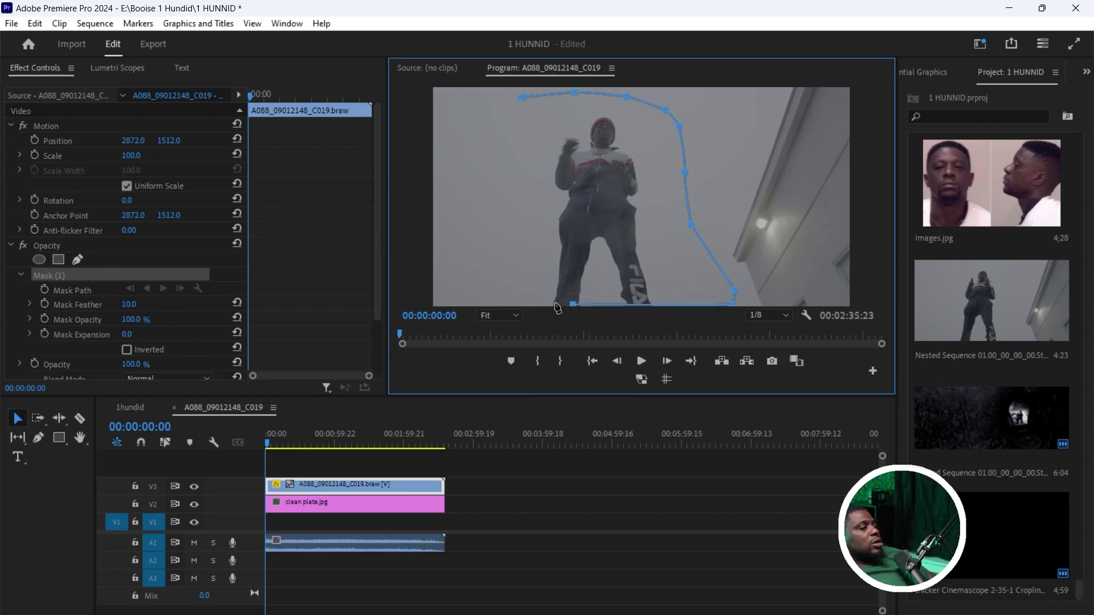
{"action": "key", "text": "ctrl+z"}
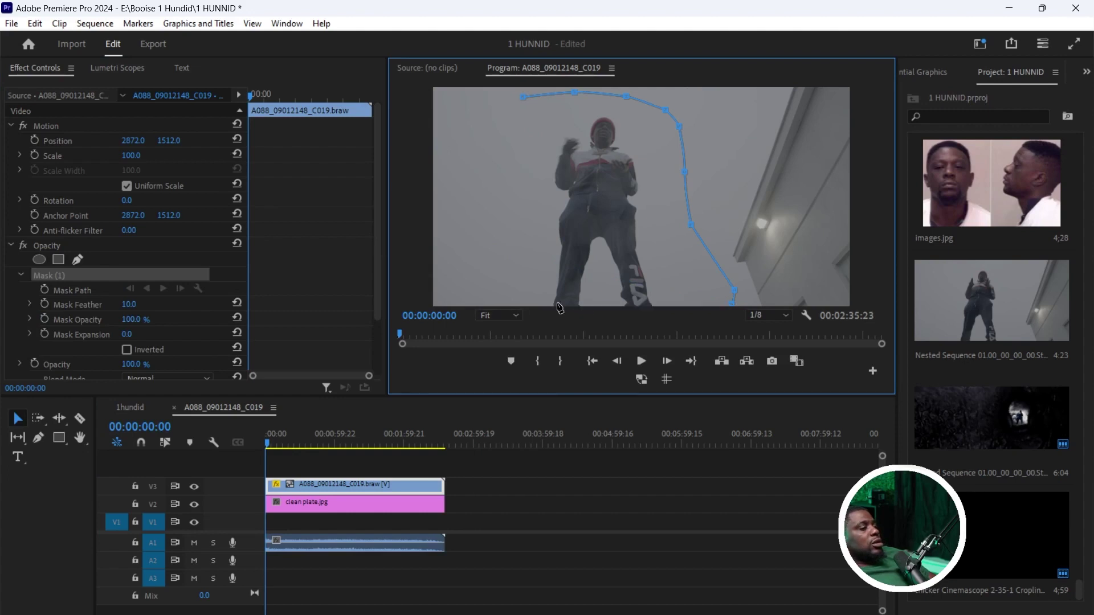
- Close the mask along the frame's bottom edge and up the man's other side, leaving a margin of sky
{"action": "left_click", "coordinate": [510, 304]}
{"action": "left_click", "coordinate": [513, 181]}
{"action": "left_click", "coordinate": [515, 147]}
{"action": "left_click", "coordinate": [524, 97]}
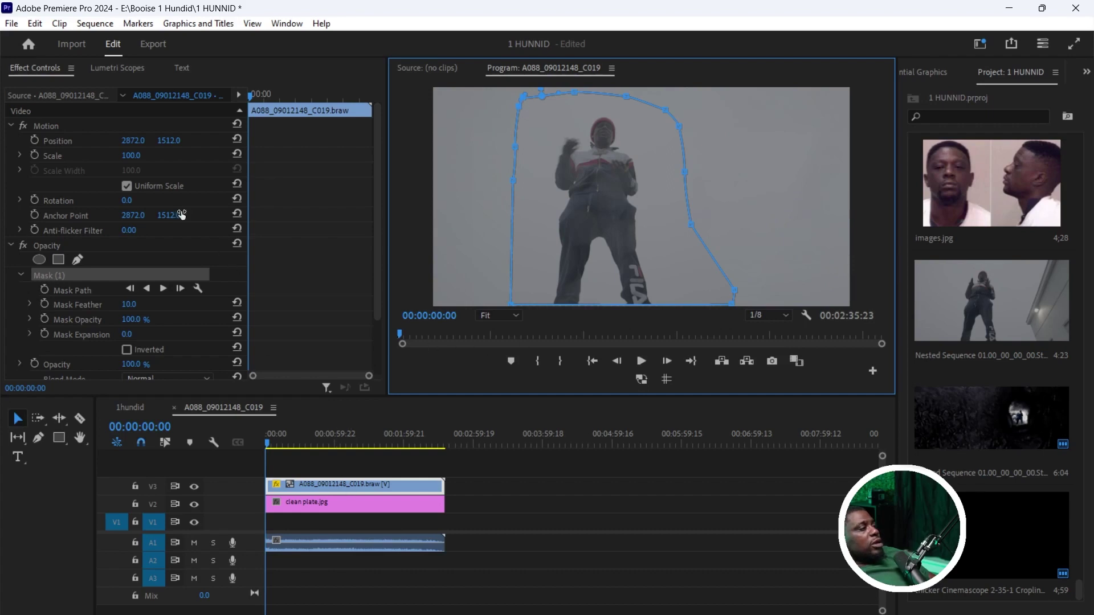
- Set the masked footage's scale to 72 and position to 3204, 1527, and move the playhead to 00:00:22:04
{"action": "mouse_move", "coordinate": [135, 153]}
{"action": "left_mouse_down"}
{"action": "mouse_move", "coordinate": [114, 153]}
{"action": "mouse_move", "coordinate": [212, 140]}
{"action": "mouse_move", "coordinate": [139, 141]}
{"action": "left_mouse_up"}
{"action": "left_click", "coordinate": [173, 140]}
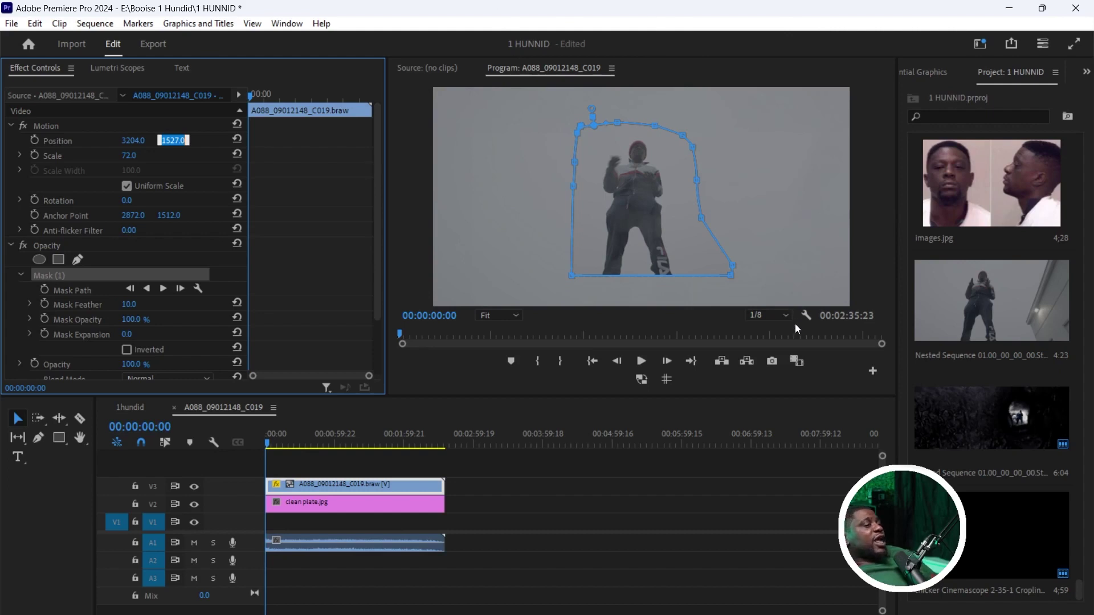
{"action": "left_click", "coordinate": [292, 436]}
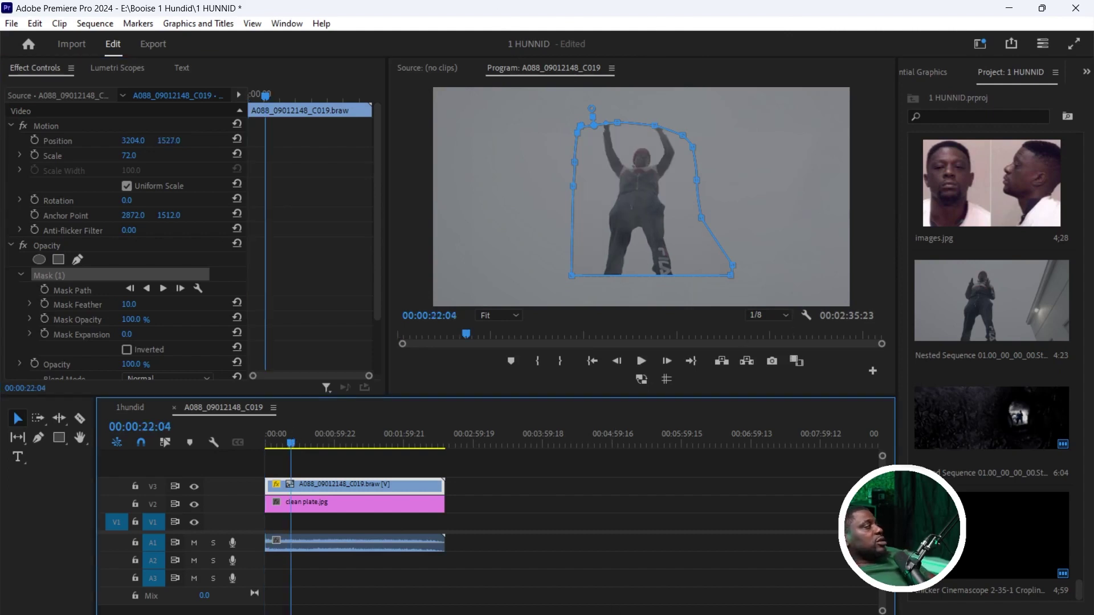
- In File Explorer, open the Stills 02 folder inside CinePacks Hole FX 3 of 3 in the project folder
{"action": "key", "text": "alt+Tab"}
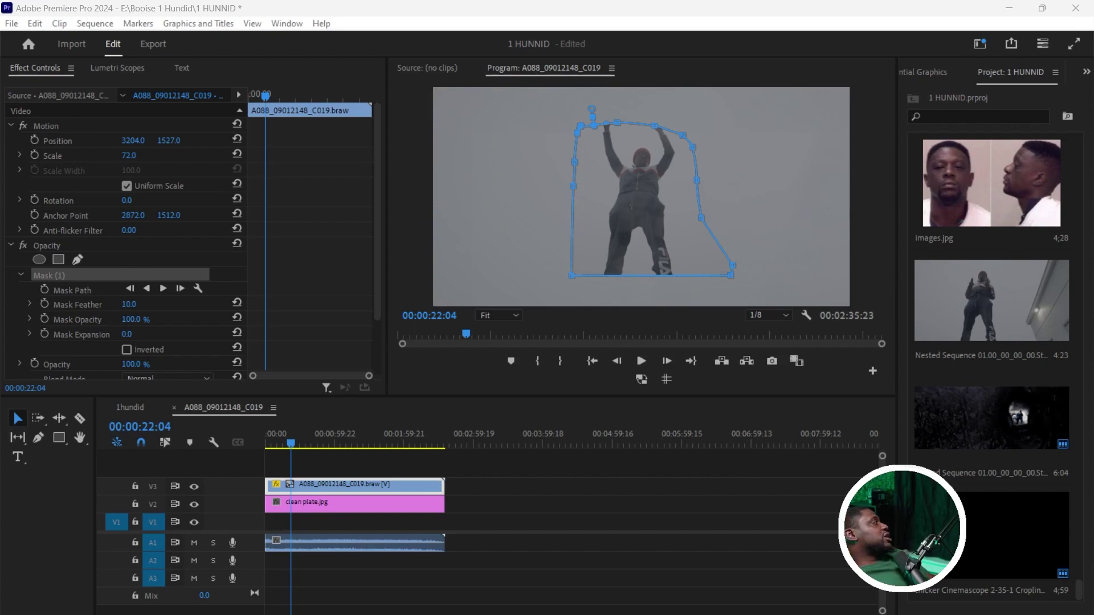
{"action": "left_click_drag", "start_coordinate": [0, 178], "coordinate": [357, 141]}
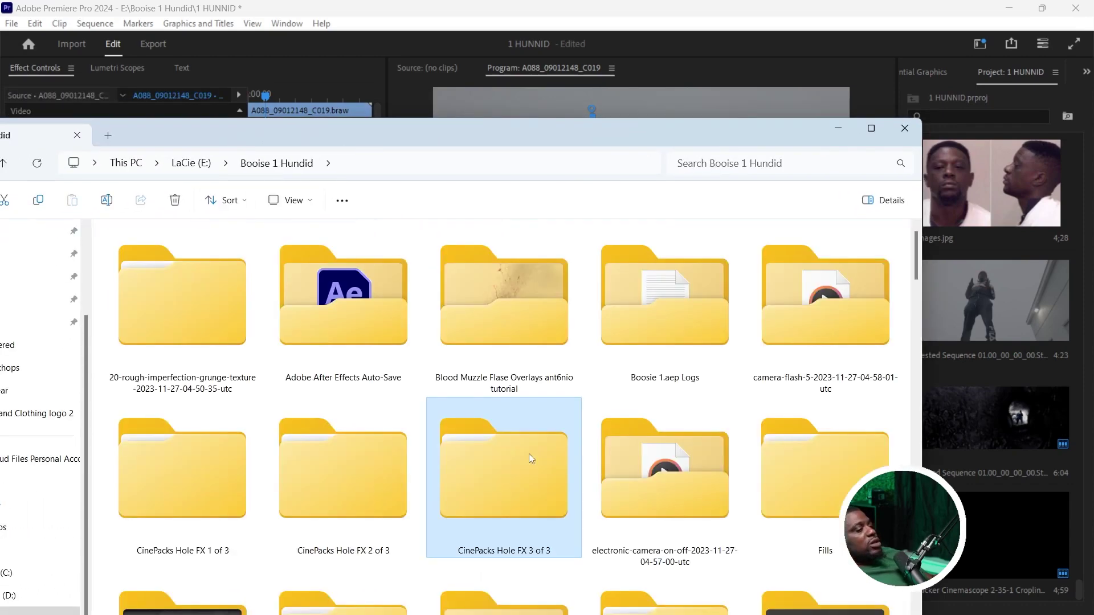
{"action": "double_click", "coordinate": [529, 453]}
{"action": "double_click", "coordinate": [237, 252]}
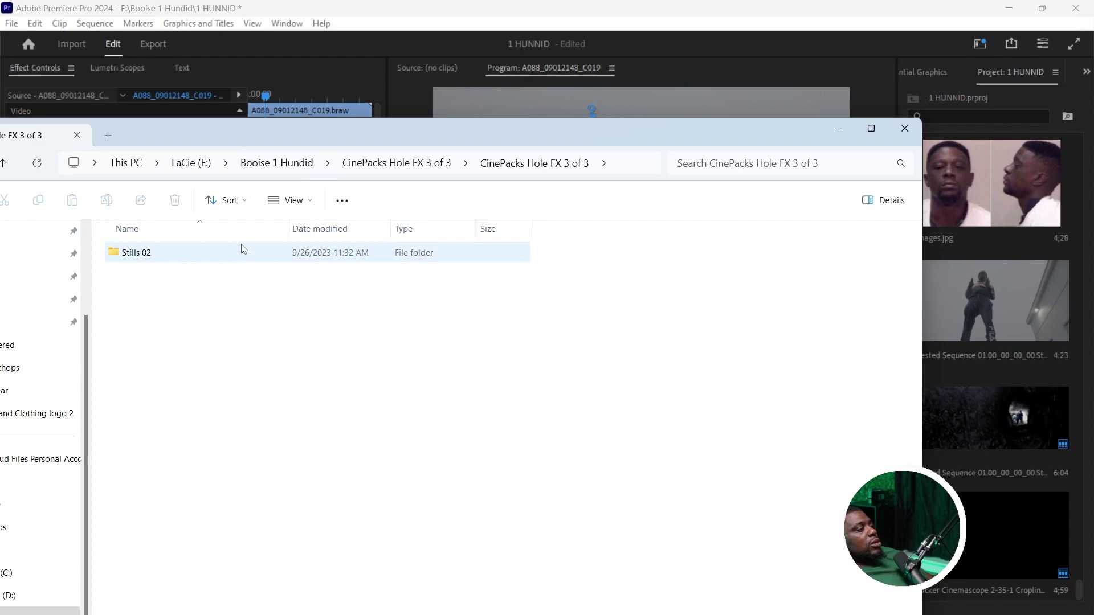
{"action": "double_click", "coordinate": [233, 255]}
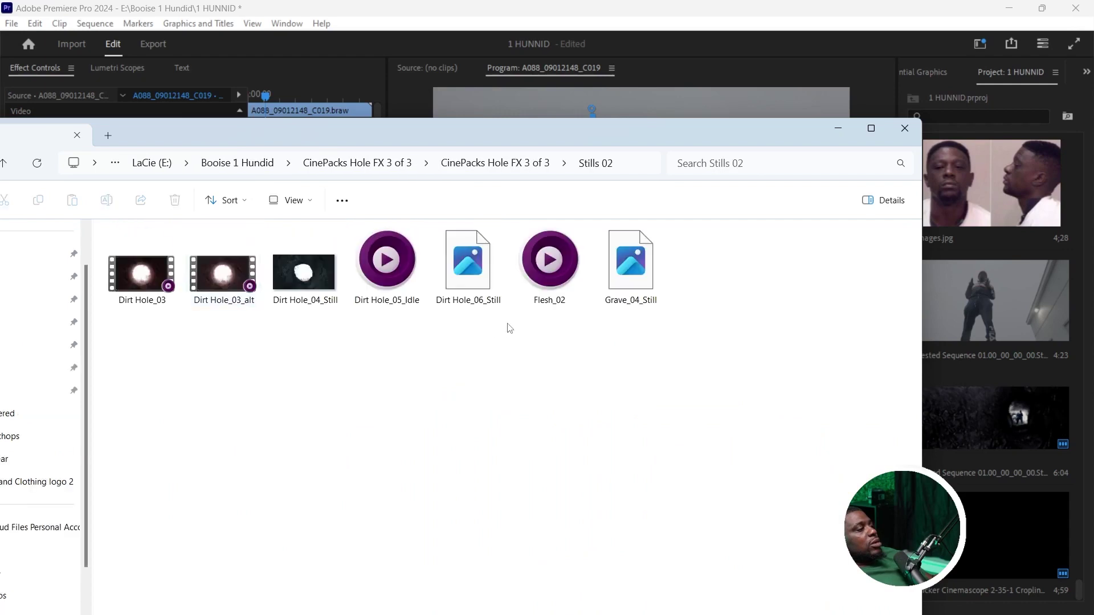
- Place Grave_04_Still.png on V4 above the footage from the sequence start and trim it to the footage clip's end
{"action": "left_click", "coordinate": [655, 273]}
{"action": "left_click_drag", "start_coordinate": [613, 137], "coordinate": [0, 161]}
{"action": "left_click_drag", "start_coordinate": [0, 253], "coordinate": [270, 468]}
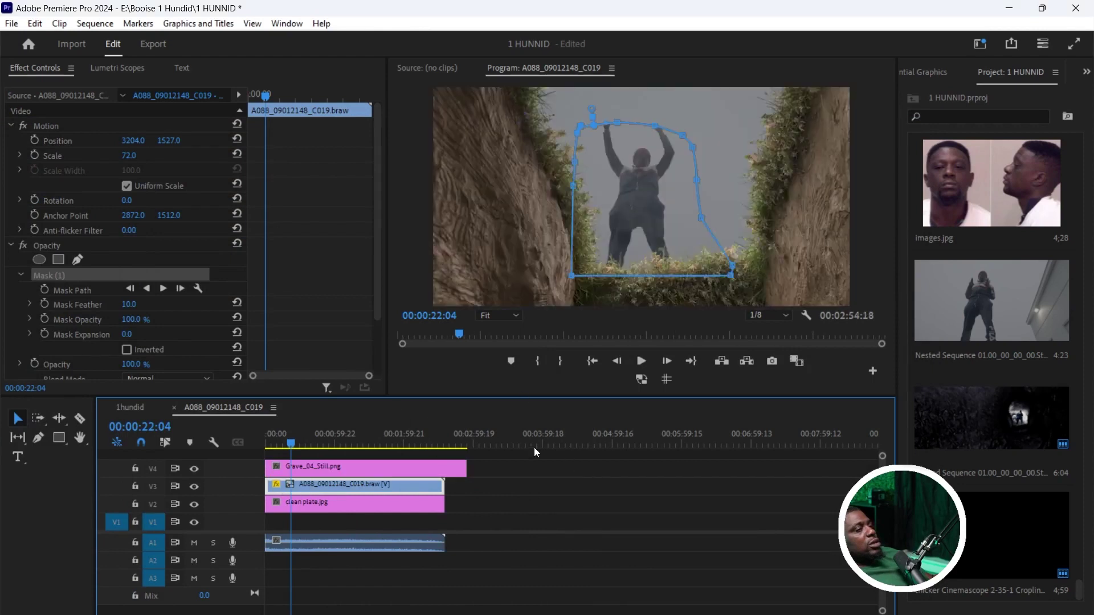
{"action": "left_click_drag", "start_coordinate": [466, 469], "coordinate": [444, 469]}
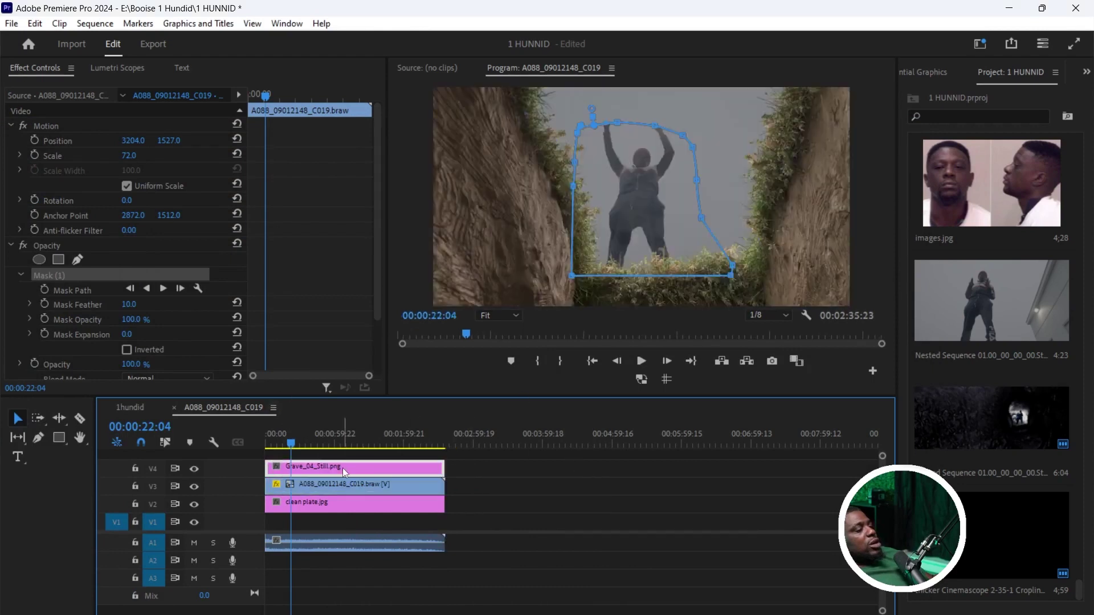
{"action": "left_click", "coordinate": [343, 468]}
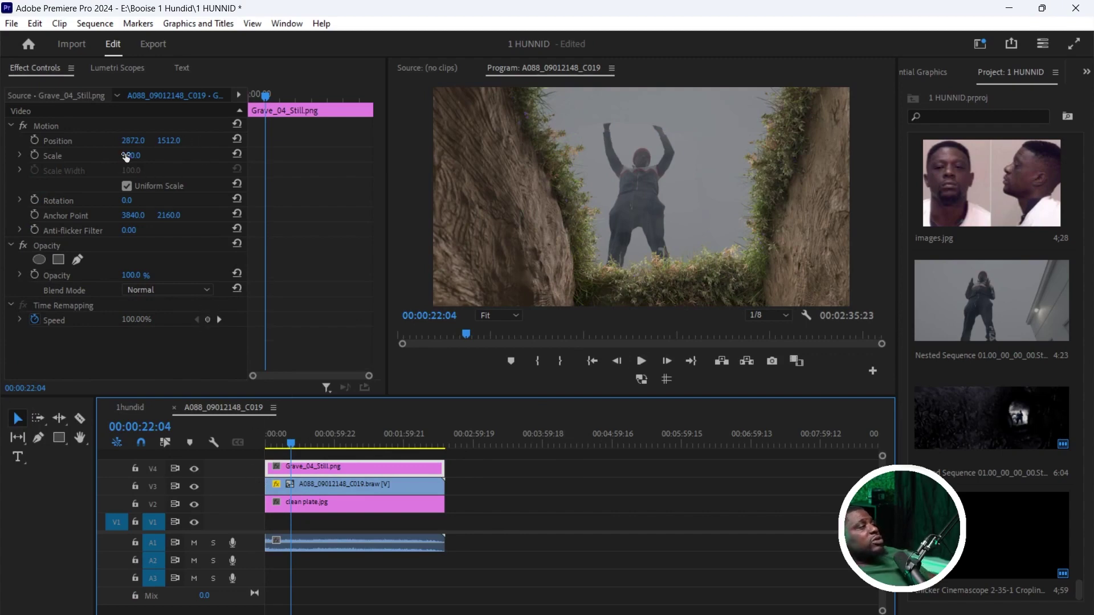
- Set the Grave_04_Still.png overlay's scale to 83 and horizontal position to 2519, and enable proxies for the program view
{"action": "left_click_drag", "start_coordinate": [126, 158], "coordinate": [108, 157]}
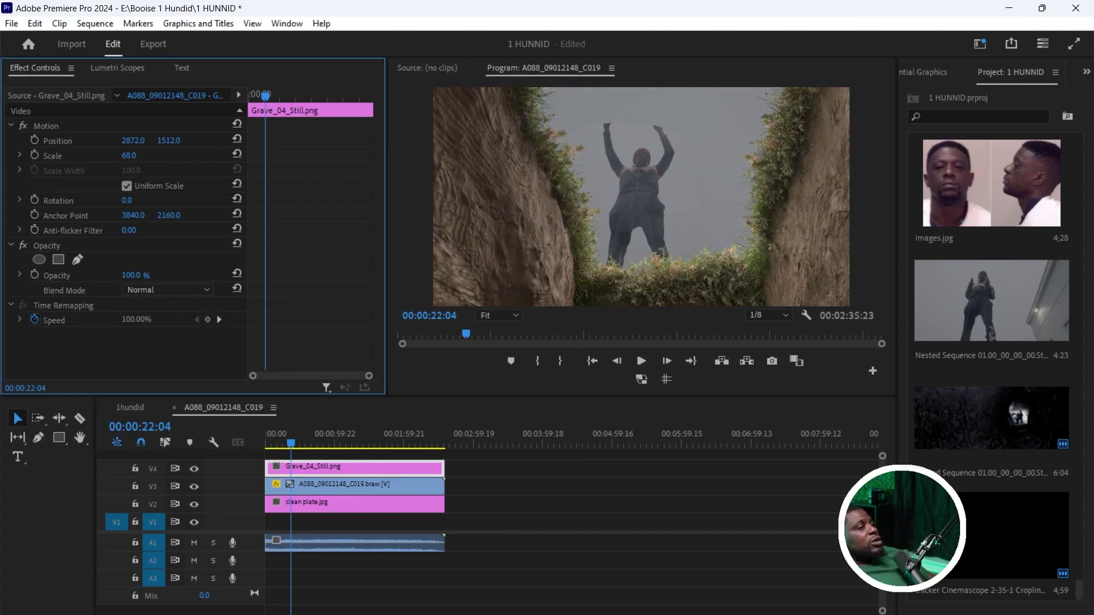
{"action": "key", "text": "ctrl+z"}
{"action": "left_click_drag", "start_coordinate": [140, 141], "coordinate": [120, 155]}
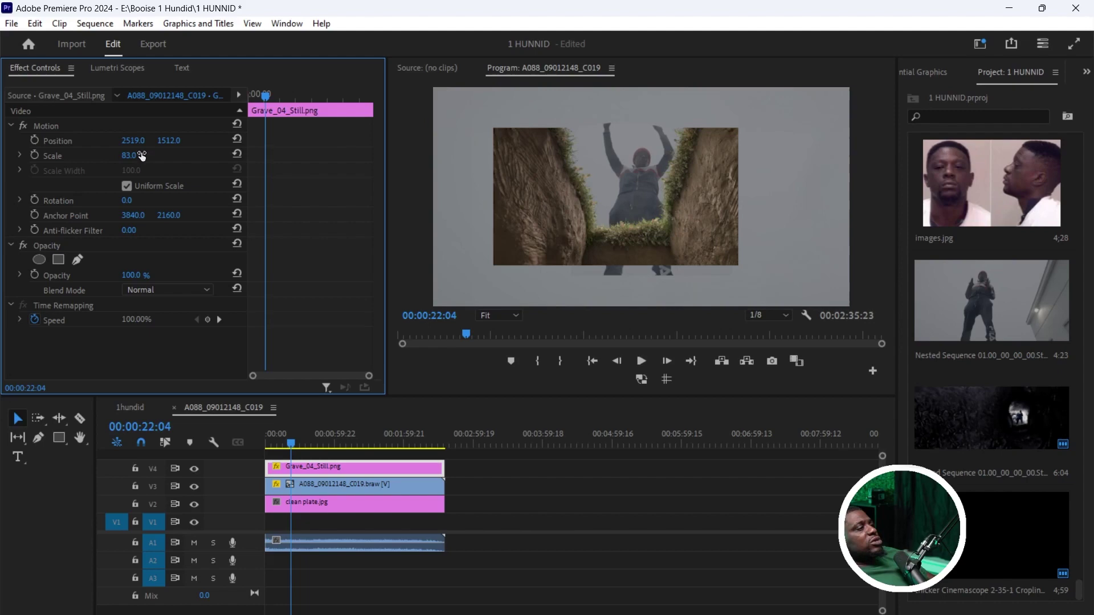
{"action": "left_click", "coordinate": [641, 379]}
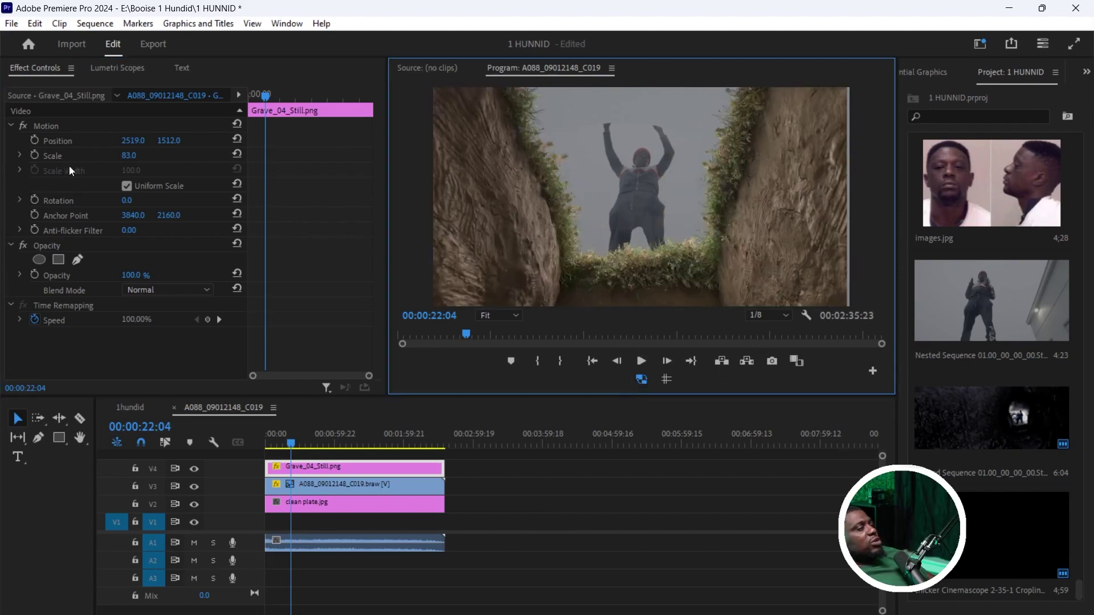
- Set the grave overlay's horizontal position to 2561, keeping its scale at 83, so it covers the frame's exposed side edge
{"action": "left_click_drag", "start_coordinate": [145, 160], "coordinate": [138, 160]}
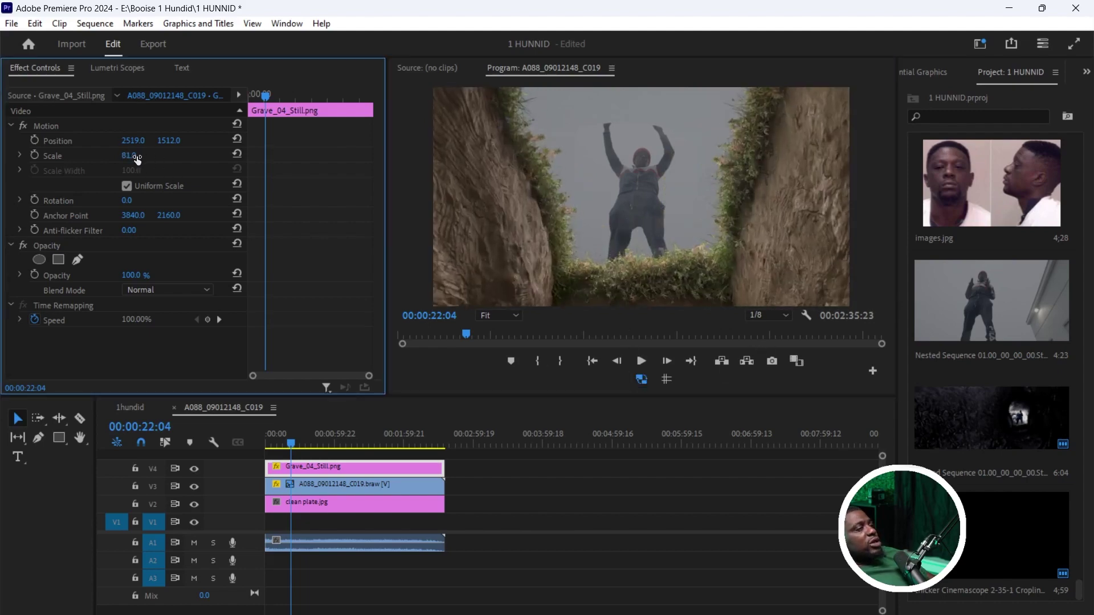
{"action": "left_click", "coordinate": [147, 153]}
{"action": "left_click", "coordinate": [461, 470]}
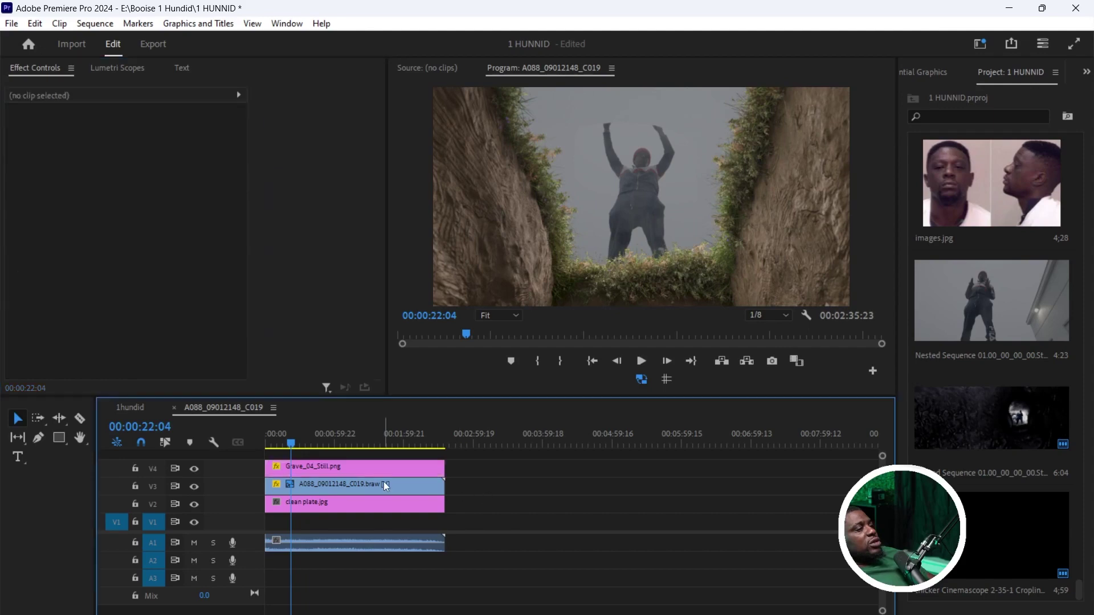
{"action": "left_click", "coordinate": [384, 483]}
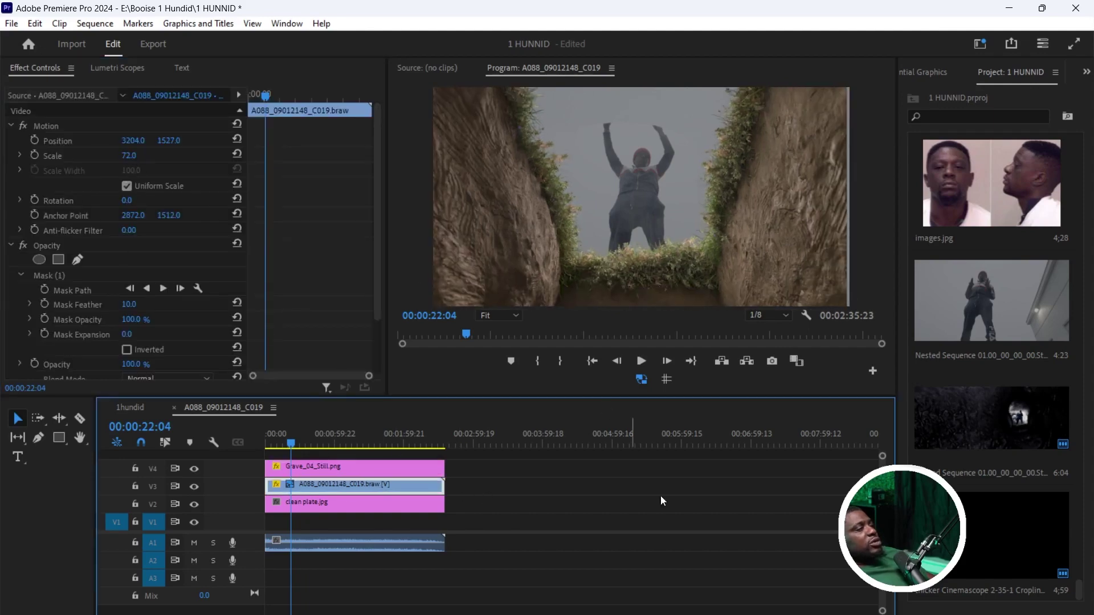
{"action": "left_click", "coordinate": [357, 470]}
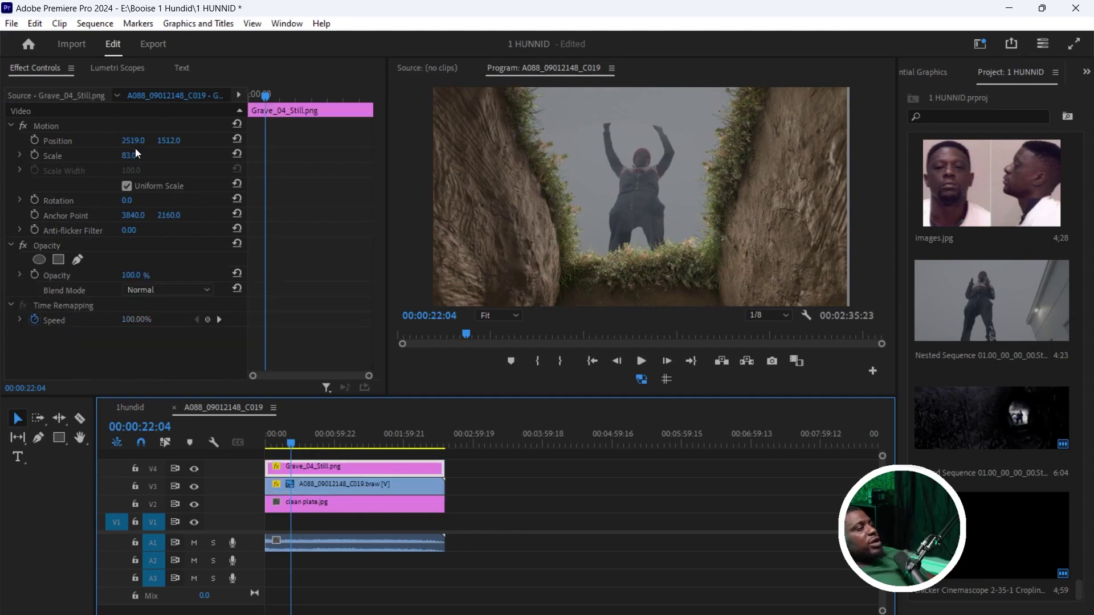
{"action": "left_click_drag", "start_coordinate": [133, 140], "coordinate": [141, 145]}
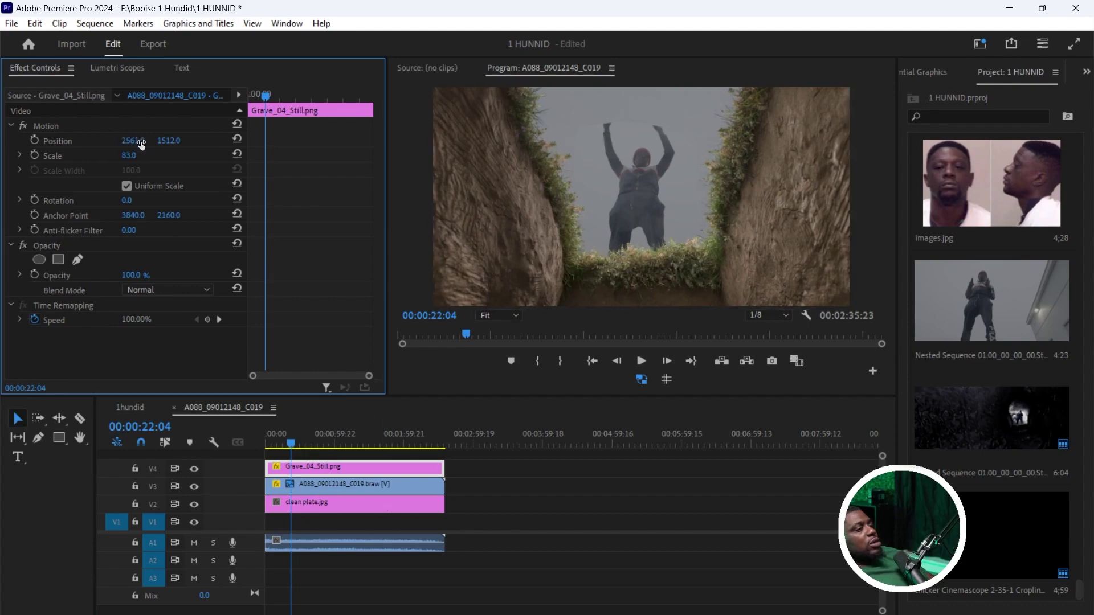
{"action": "left_click", "coordinate": [541, 552]}
- Raise the upper points of the footage's opacity mask to leave more sky above the man's hands
{"action": "left_click", "coordinate": [339, 489]}
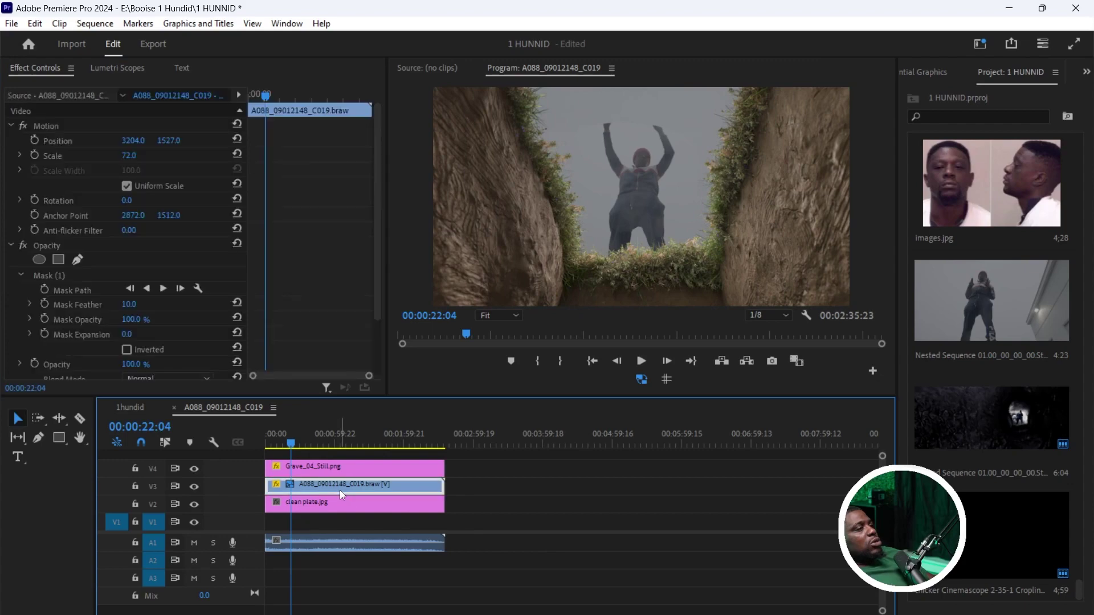
{"action": "left_click", "coordinate": [109, 270]}
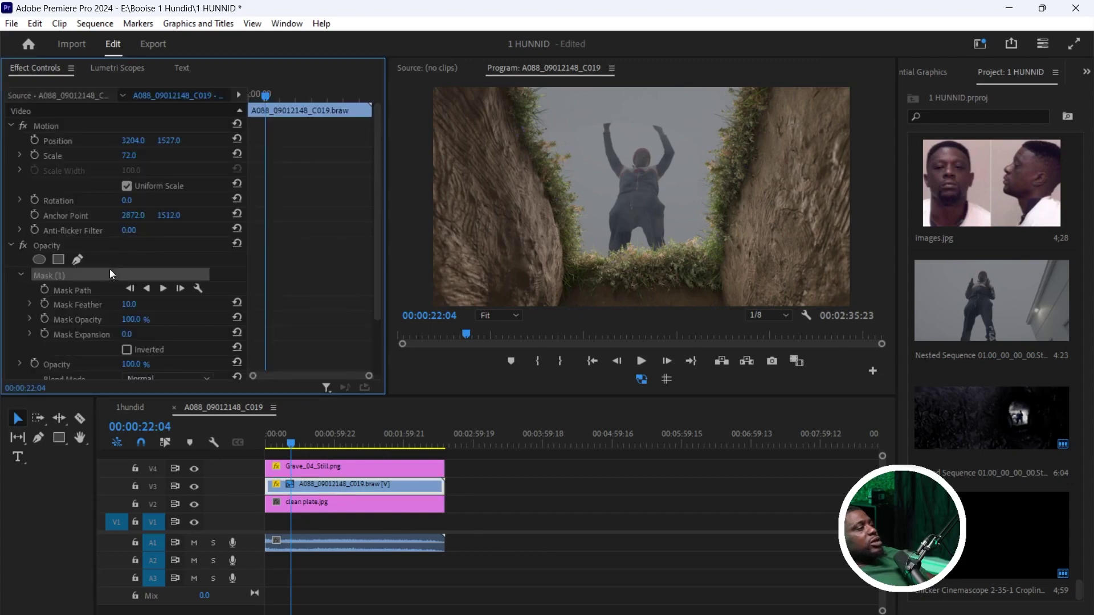
{"action": "left_click", "coordinate": [617, 121]}
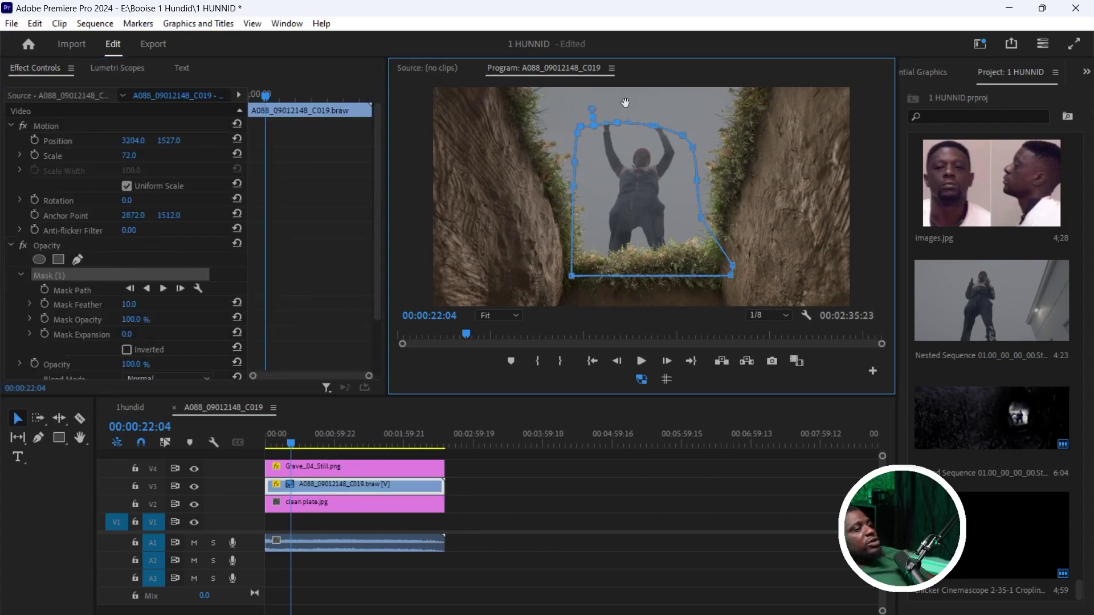
{"action": "left_click_drag", "start_coordinate": [617, 122], "coordinate": [662, 107]}
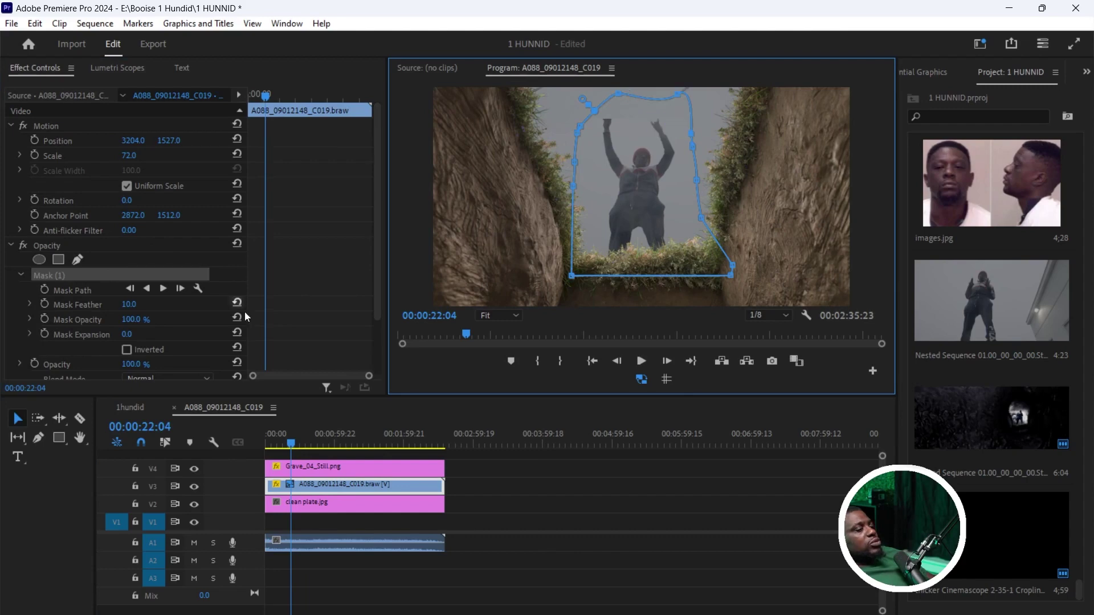
- Play the composite from the sequence start to check the man within the reshaped mask
{"action": "left_click", "coordinate": [269, 439]}
{"action": "key", "text": "space"}
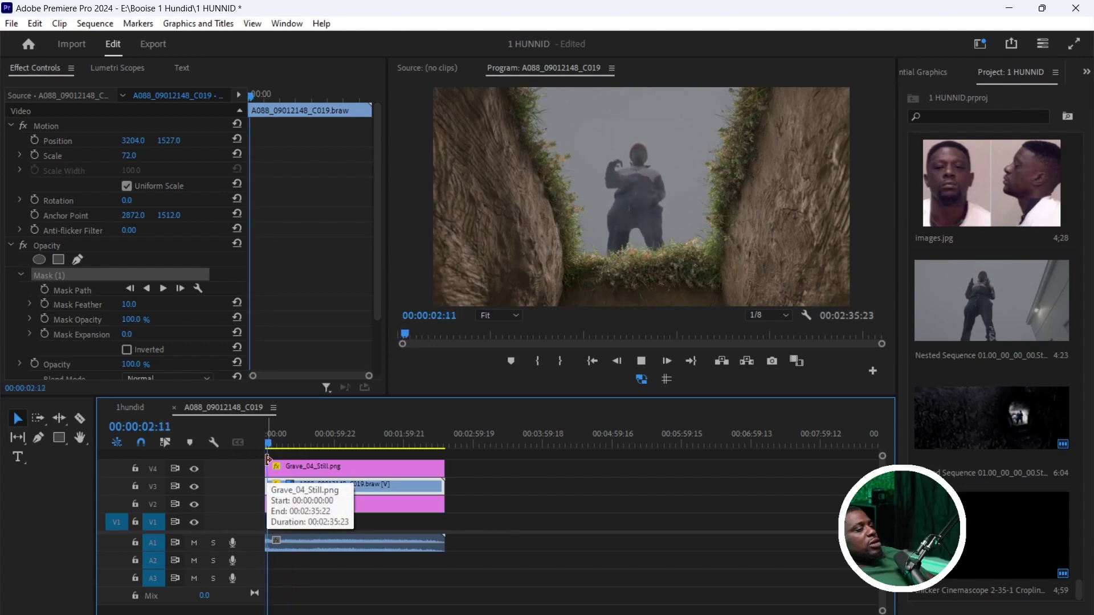
{"action": "key", "text": "space"}
{"action": "left_click", "coordinate": [317, 501]}
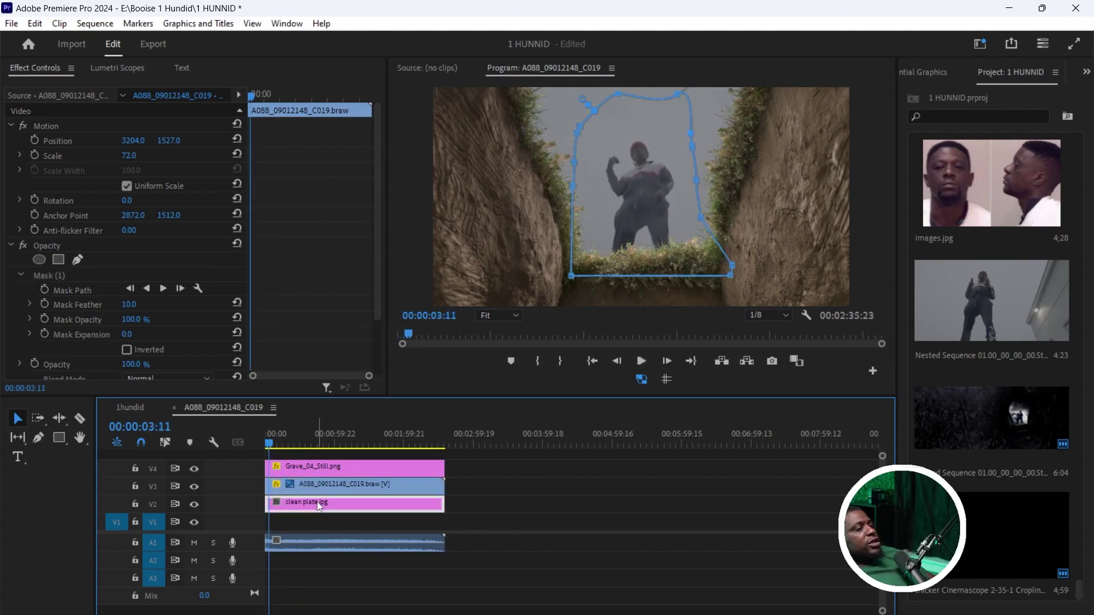
- At 00:01:19:23, set the man footage's scale to 71 and position to 3083, 1290
{"action": "left_click_drag", "start_coordinate": [281, 443], "coordinate": [357, 450]}
{"action": "left_click", "coordinate": [310, 485]}
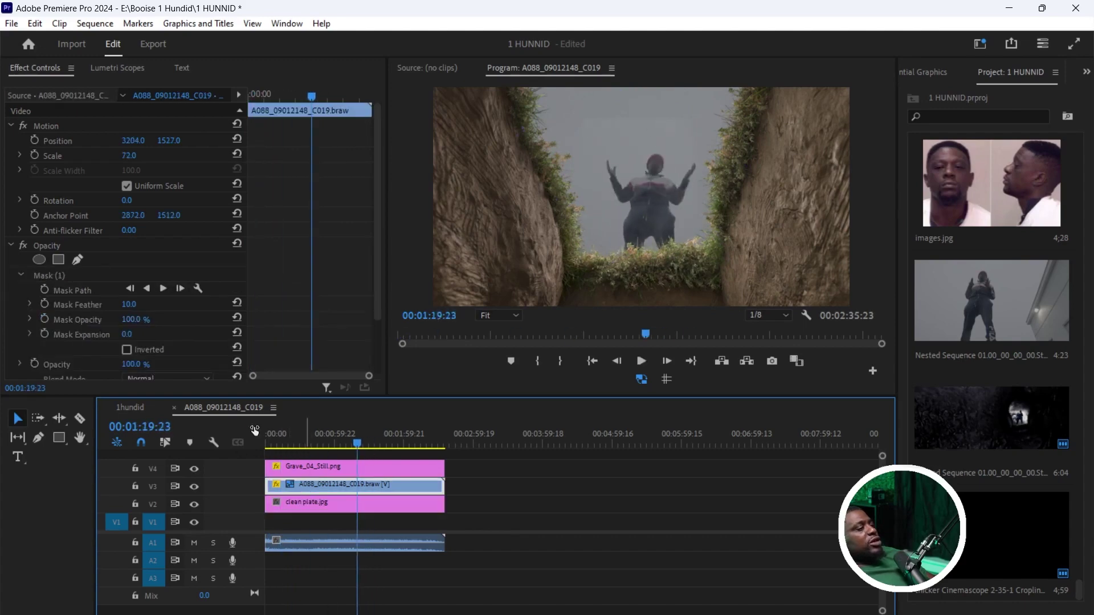
{"action": "left_click_drag", "start_coordinate": [127, 155], "coordinate": [154, 140]}
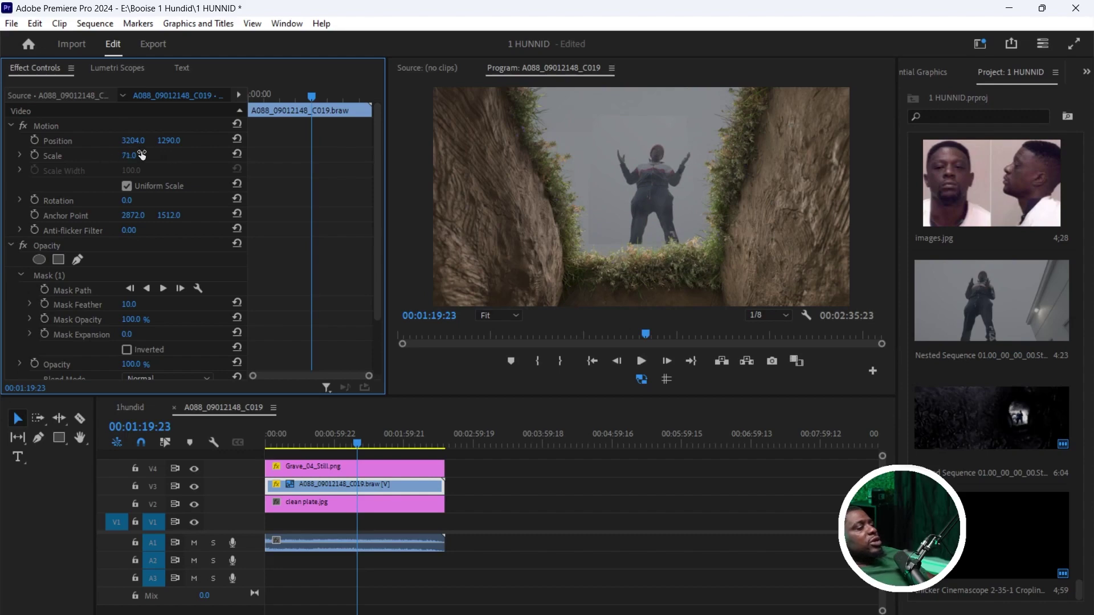
{"action": "left_click_drag", "start_coordinate": [133, 140], "coordinate": [108, 140]}
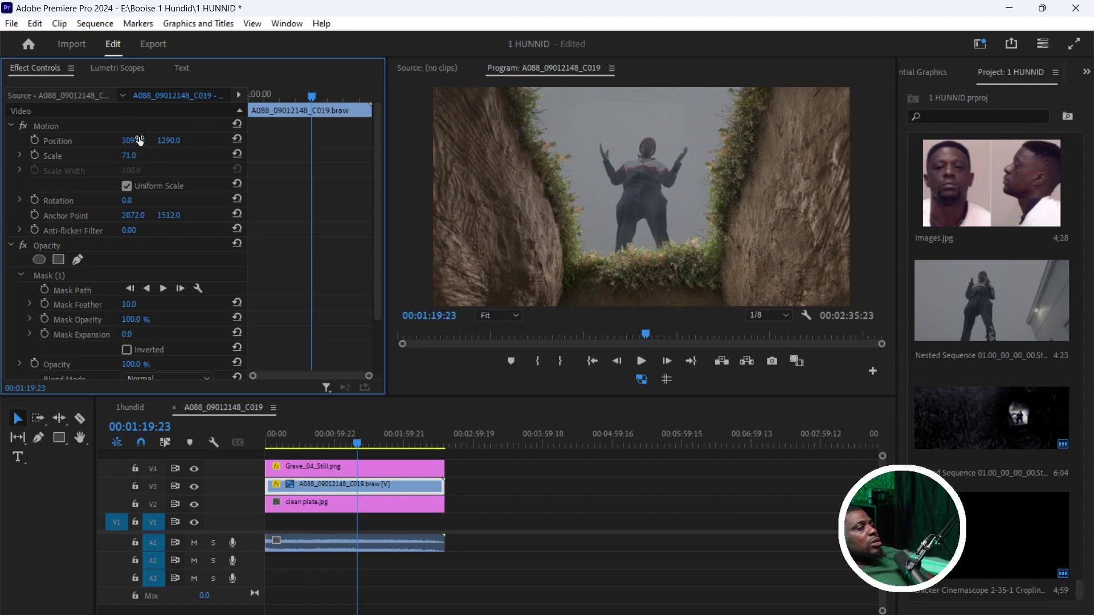
{"action": "left_click_drag", "start_coordinate": [139, 141], "coordinate": [132, 140]}
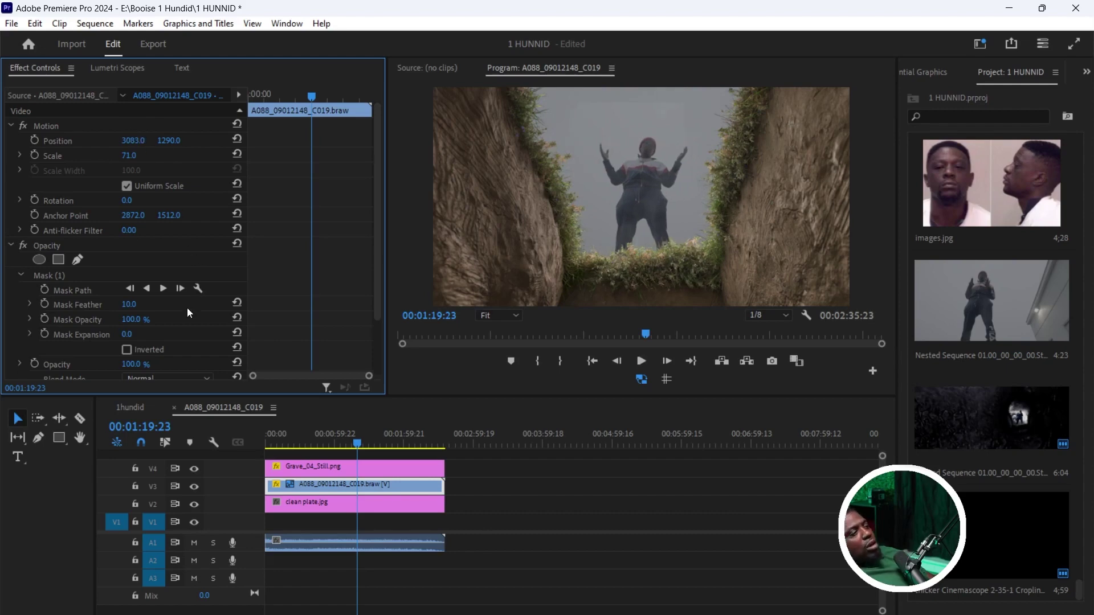
- Set the footage mask's feather to 56 and try keyframing its mask path
{"action": "left_click_drag", "start_coordinate": [127, 306], "coordinate": [139, 306]}
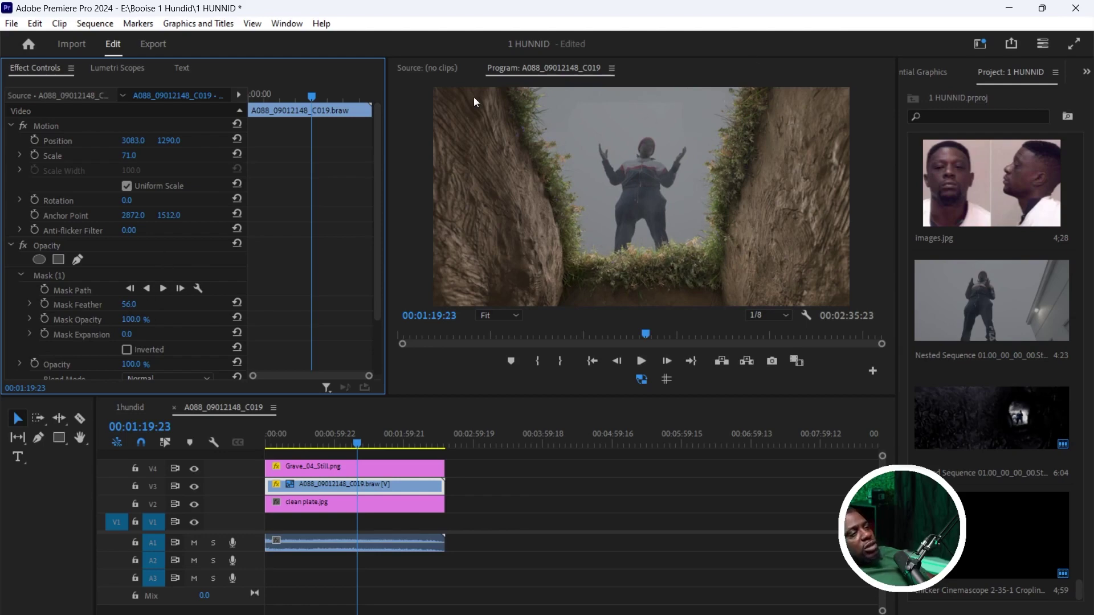
{"action": "left_click", "coordinate": [46, 289]}
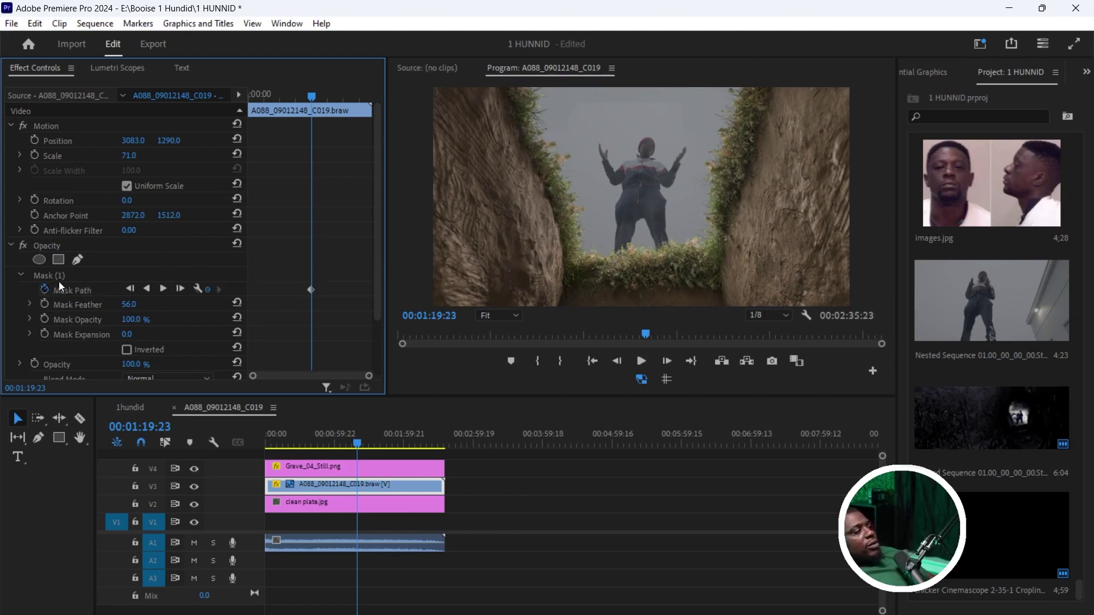
- Lower the mask's upper points inside the frame to form a new top edge just above the man's head and hands
{"action": "left_click", "coordinate": [56, 275]}
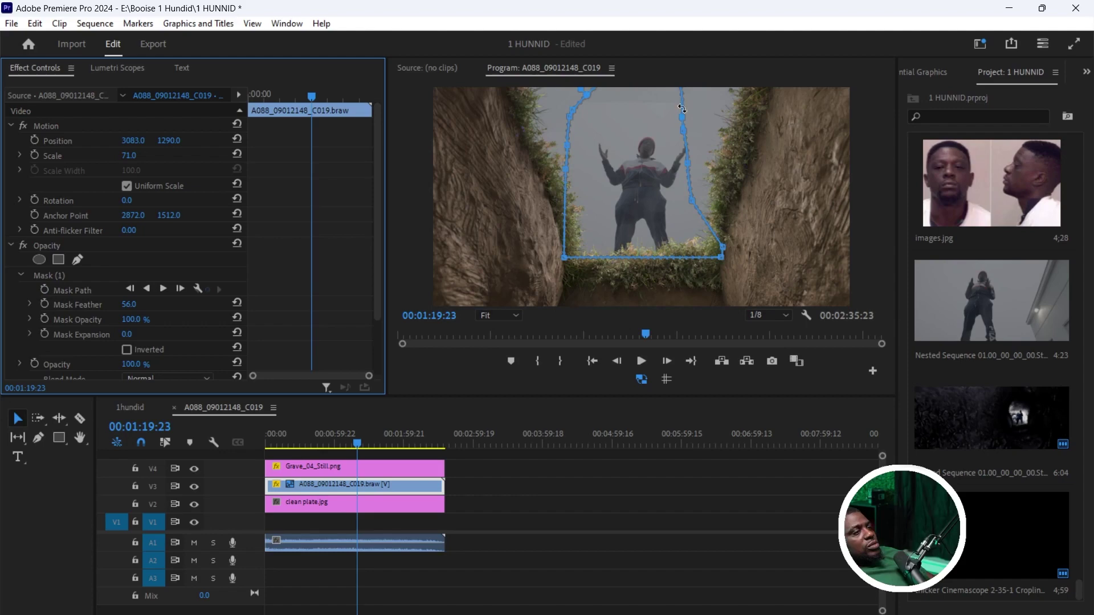
{"action": "left_click_drag", "start_coordinate": [592, 90], "coordinate": [602, 128]}
{"action": "left_click", "coordinate": [499, 315]}
{"action": "left_click", "coordinate": [493, 342]}
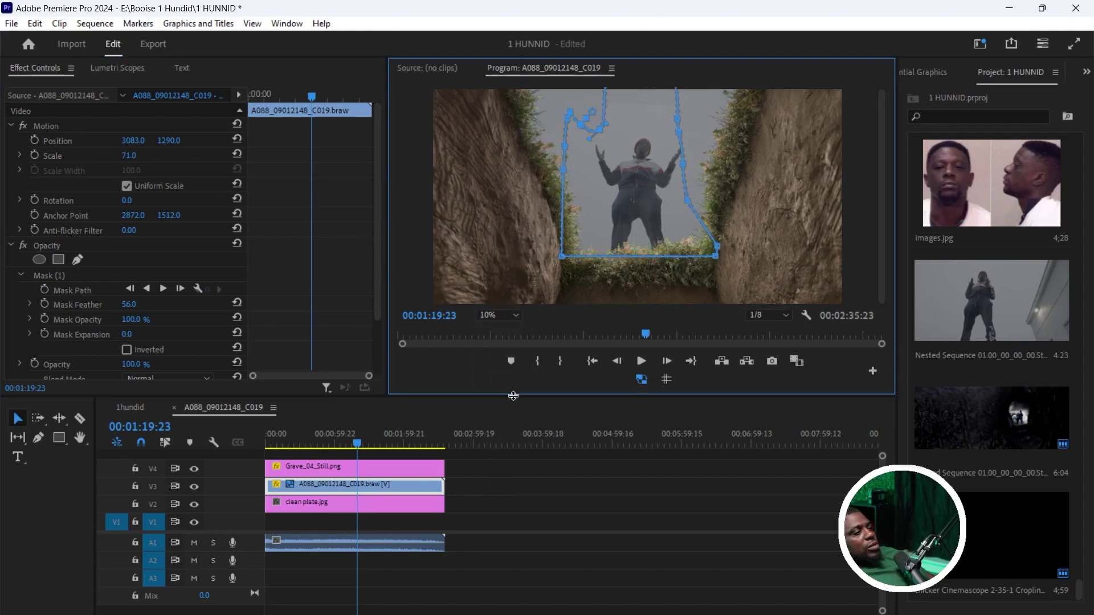
{"action": "left_click_drag", "start_coordinate": [512, 395], "coordinate": [513, 507]}
{"action": "left_click_drag", "start_coordinate": [612, 138], "coordinate": [652, 149]}
{"action": "left_click_drag", "start_coordinate": [603, 185], "coordinate": [638, 170]}
{"action": "left_click_drag", "start_coordinate": [668, 137], "coordinate": [646, 159]}
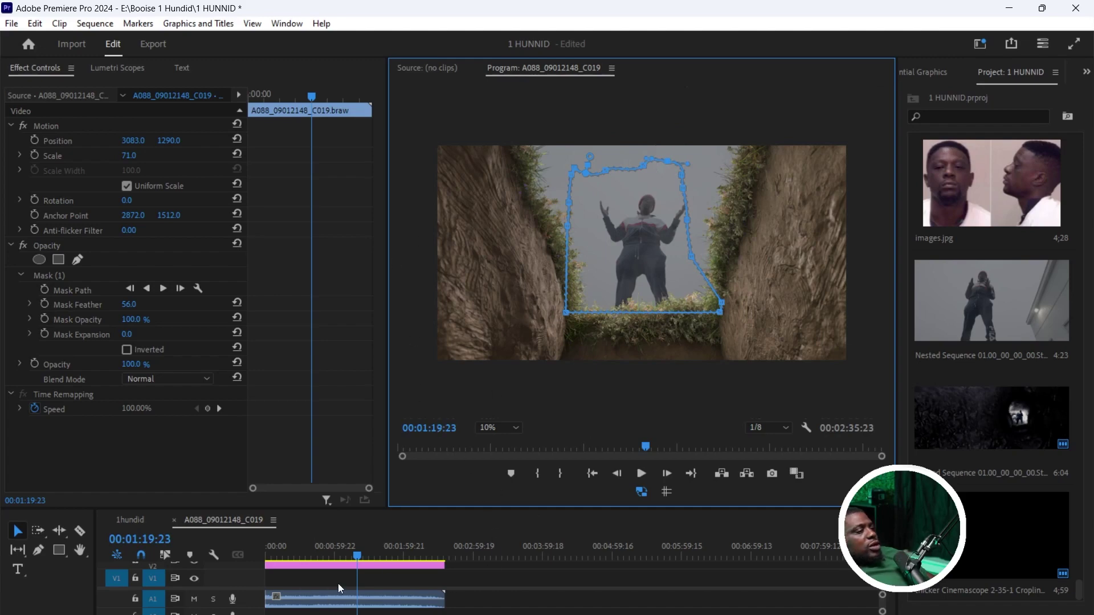
- At the sequence start, push the mask's right side and upper right corner outward to the grave's grassy edge
{"action": "left_click_drag", "start_coordinate": [350, 549], "coordinate": [249, 536]}
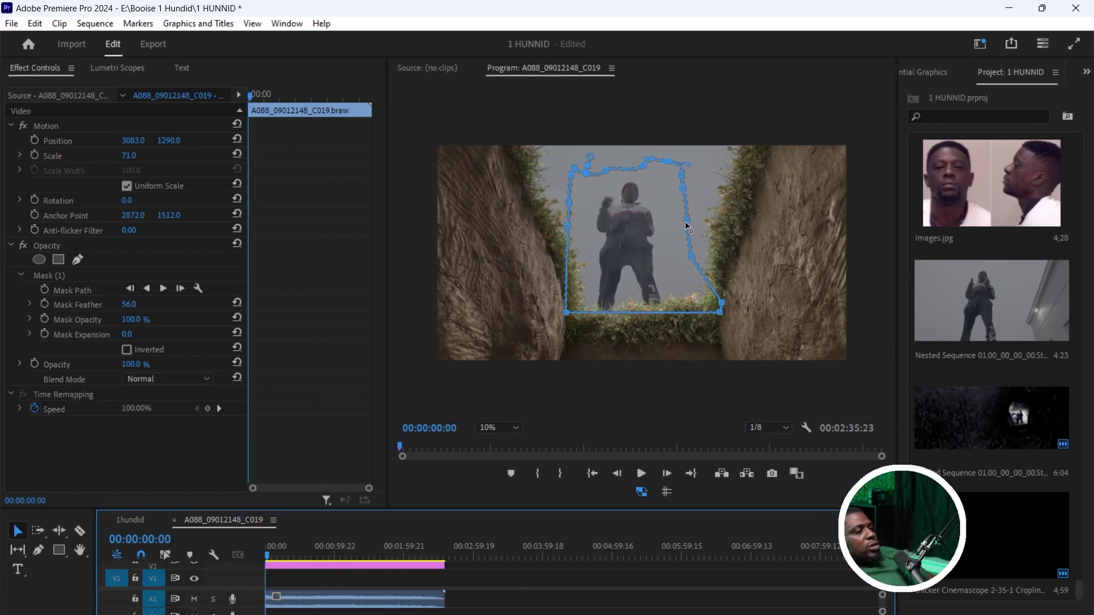
{"action": "left_click_drag", "start_coordinate": [688, 227], "coordinate": [717, 215]}
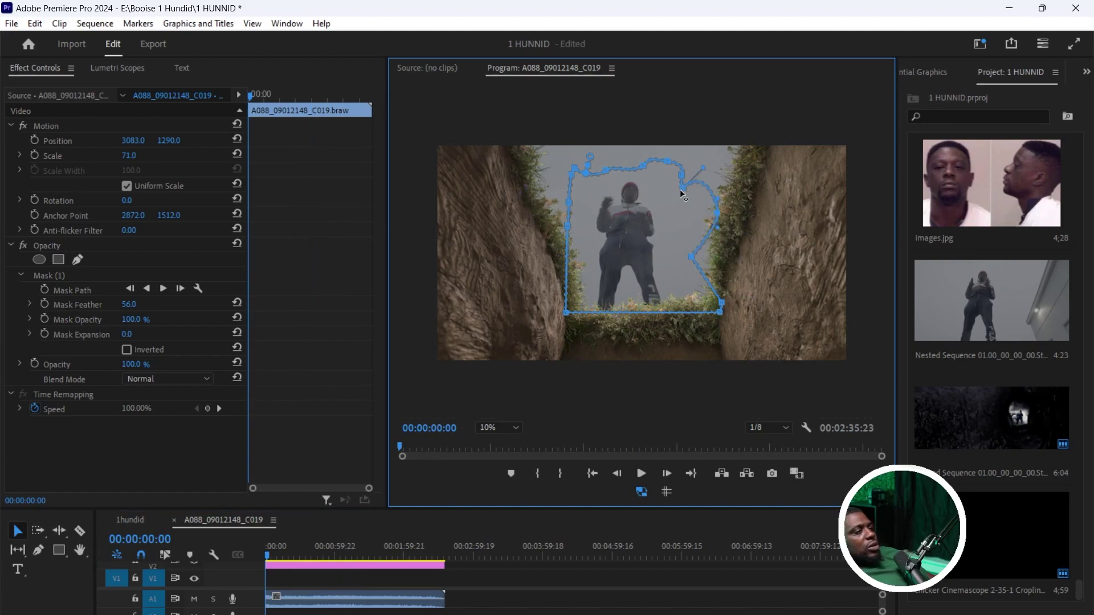
{"action": "left_click_drag", "start_coordinate": [683, 188], "coordinate": [695, 162]}
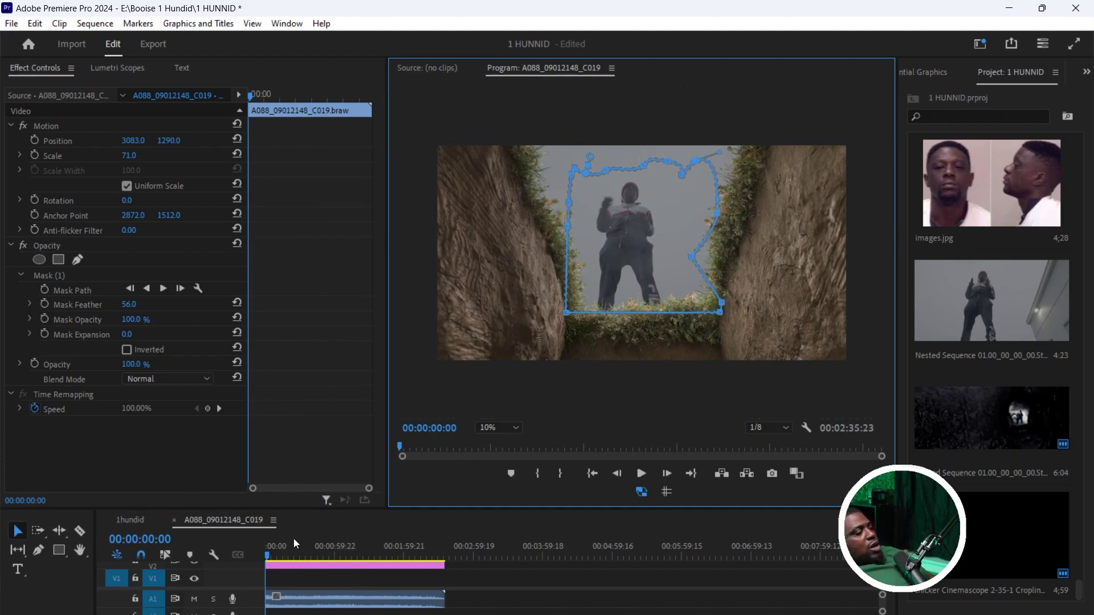
- Play the opening seconds to check that the man's movements stay inside the widened mask
{"action": "left_click_drag", "start_coordinate": [292, 545], "coordinate": [270, 548]}
{"action": "key", "text": "space"}
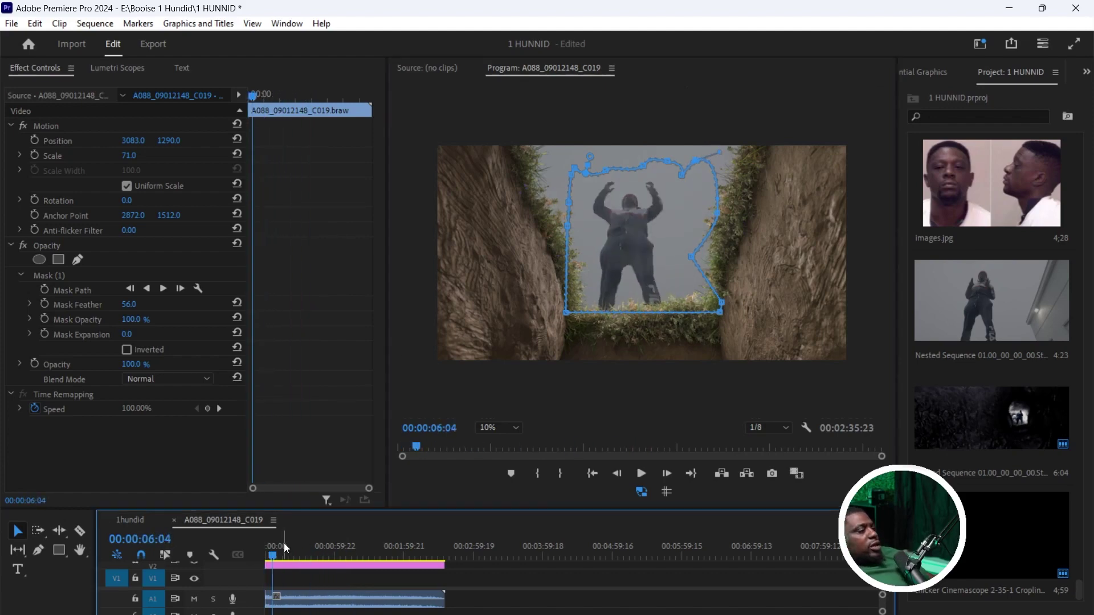
{"action": "key", "text": "space"}
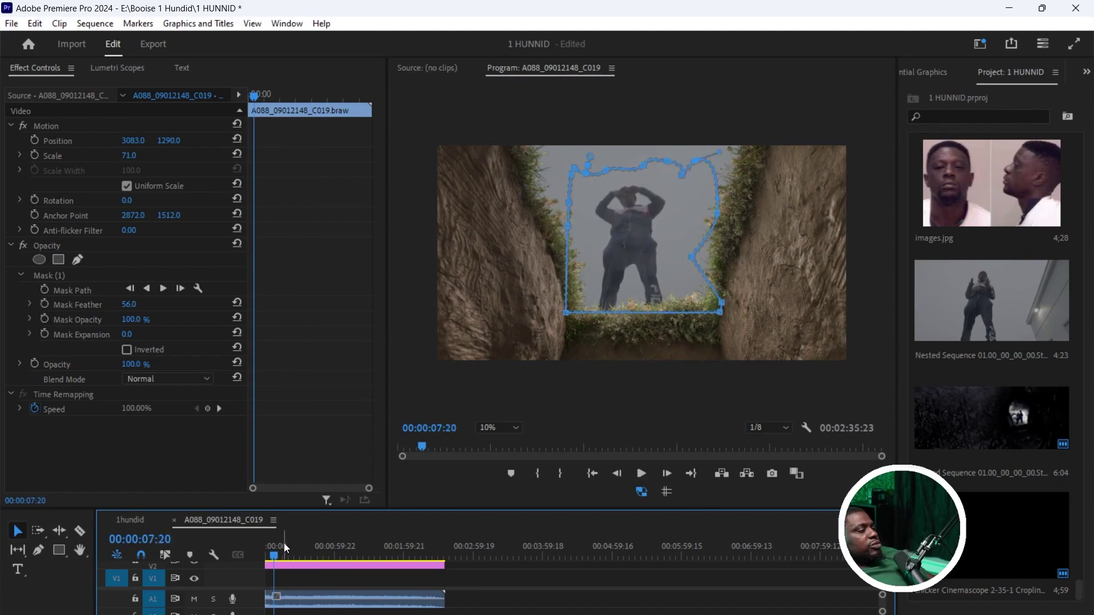
- Shift the whole footage mask slightly to the right within the grave opening
{"action": "left_click_drag", "start_coordinate": [525, 511], "coordinate": [544, 371]}
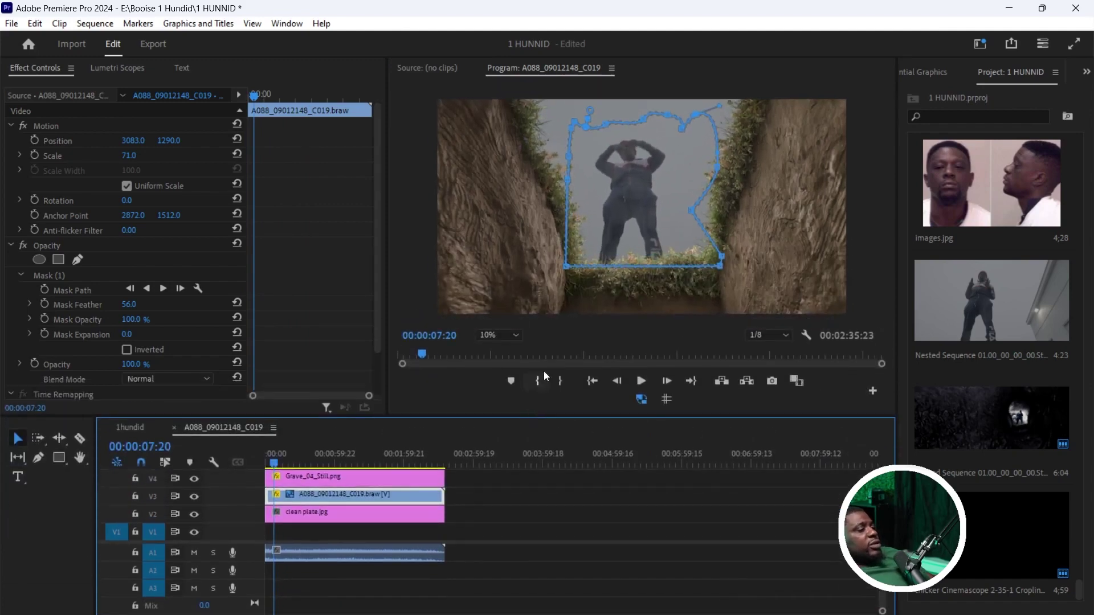
{"action": "left_click", "coordinate": [628, 160]}
{"action": "left_click_drag", "start_coordinate": [632, 159], "coordinate": [634, 159]}
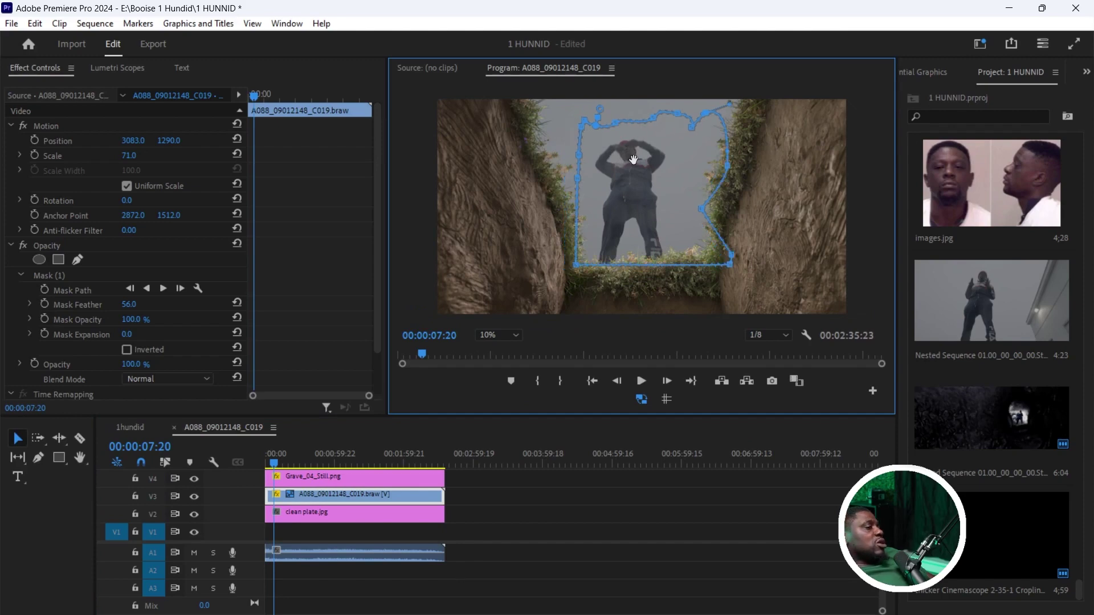
{"action": "left_click", "coordinate": [326, 499]}
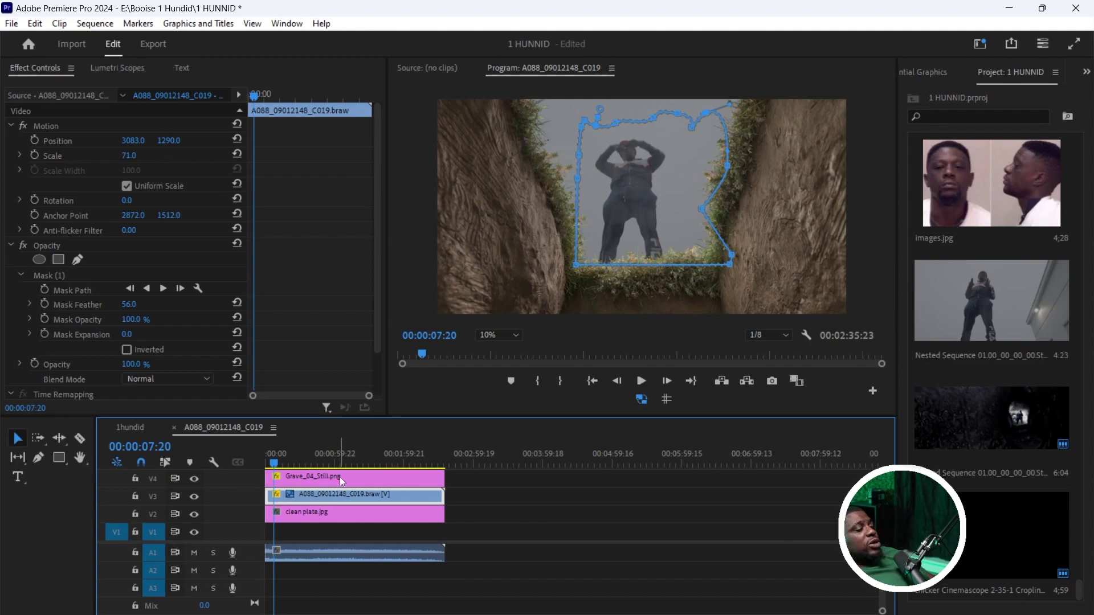
{"action": "left_click", "coordinate": [340, 477]}
{"action": "left_click", "coordinate": [337, 491]}
{"action": "left_click", "coordinate": [342, 483]}
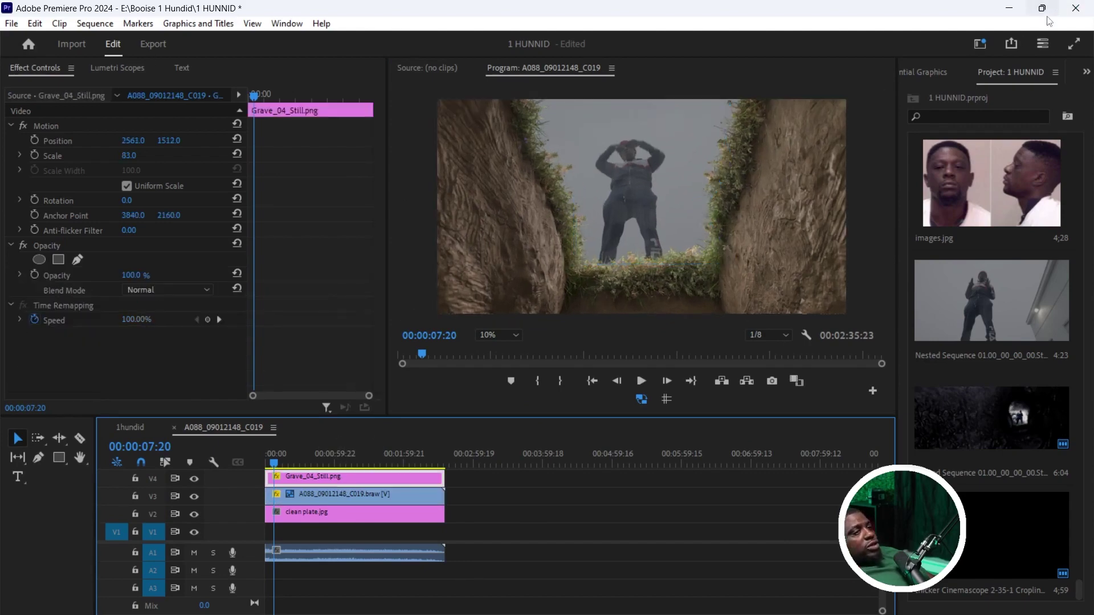
- Open the A088_09012148_C019.braw footage as a source clip and apply the OluBMPCLUT creative look to it in Lumetri Color
{"action": "double_click", "coordinate": [351, 499]}
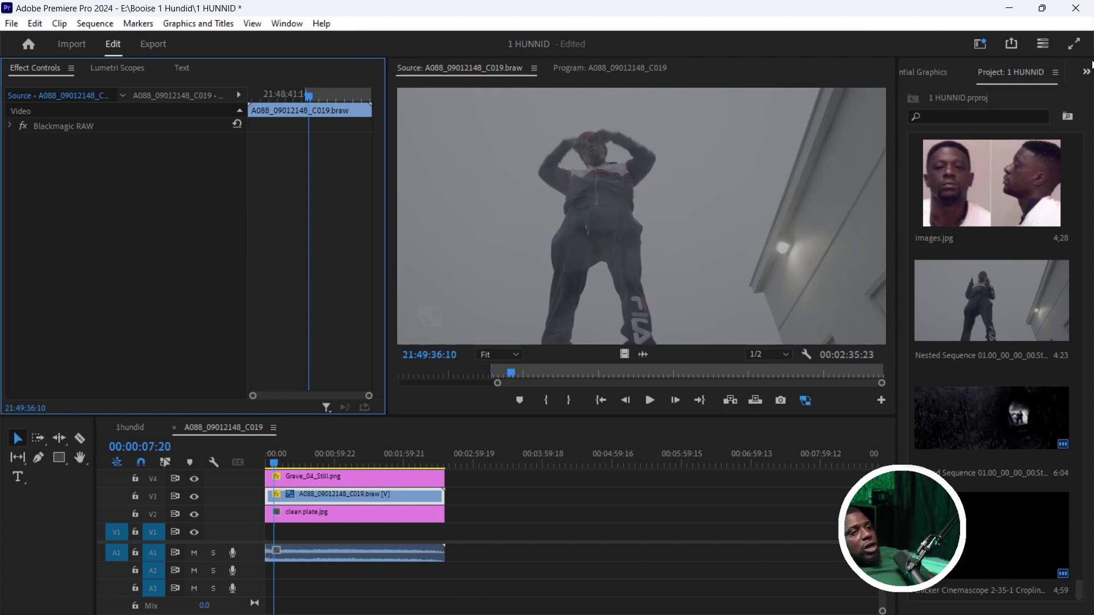
{"action": "left_click", "coordinate": [1086, 71]}
{"action": "left_click", "coordinate": [1065, 107]}
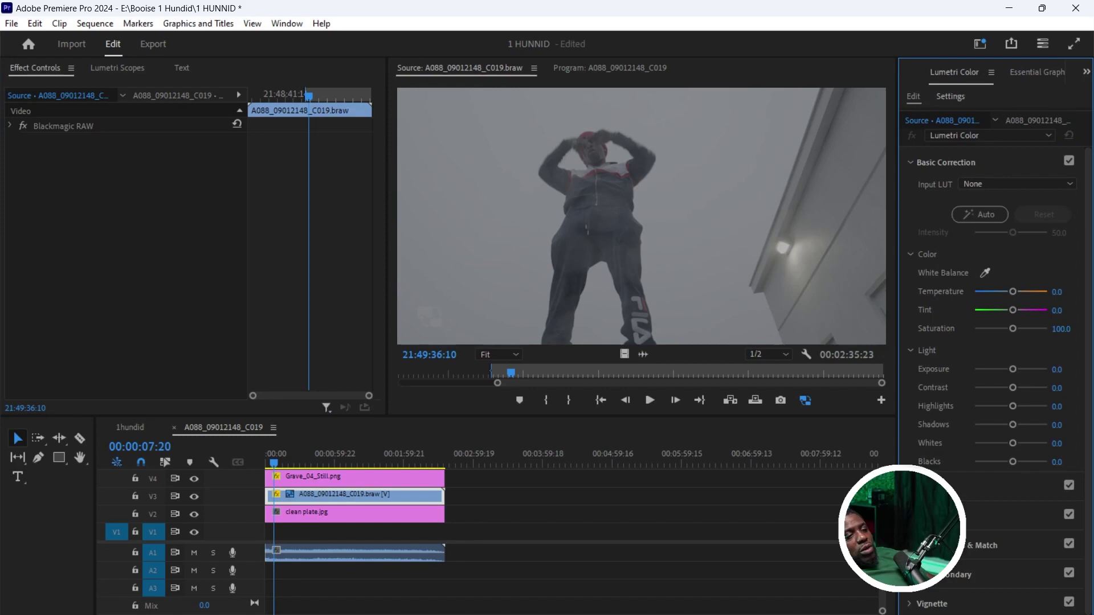
{"action": "left_click", "coordinate": [934, 485]}
{"action": "left_click", "coordinate": [959, 213]}
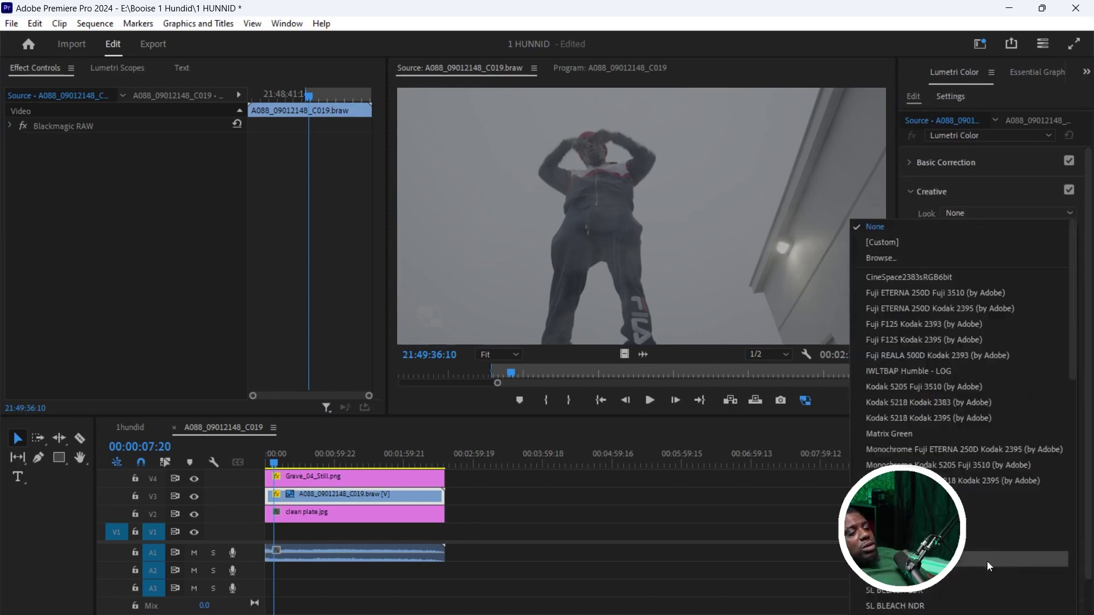
{"action": "left_click", "coordinate": [962, 493]}
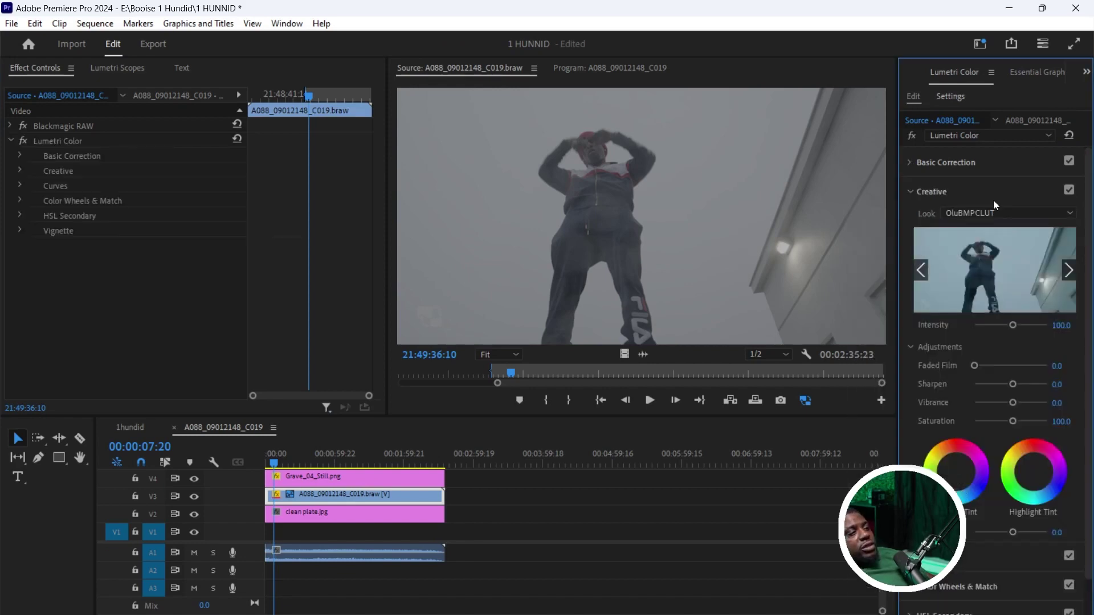
- Set the source clip's input LUT to BMPCC4K_6K_Natural_Rec709_V3_+1_Contrast and apply automatic basic correction
{"action": "left_click", "coordinate": [971, 164]}
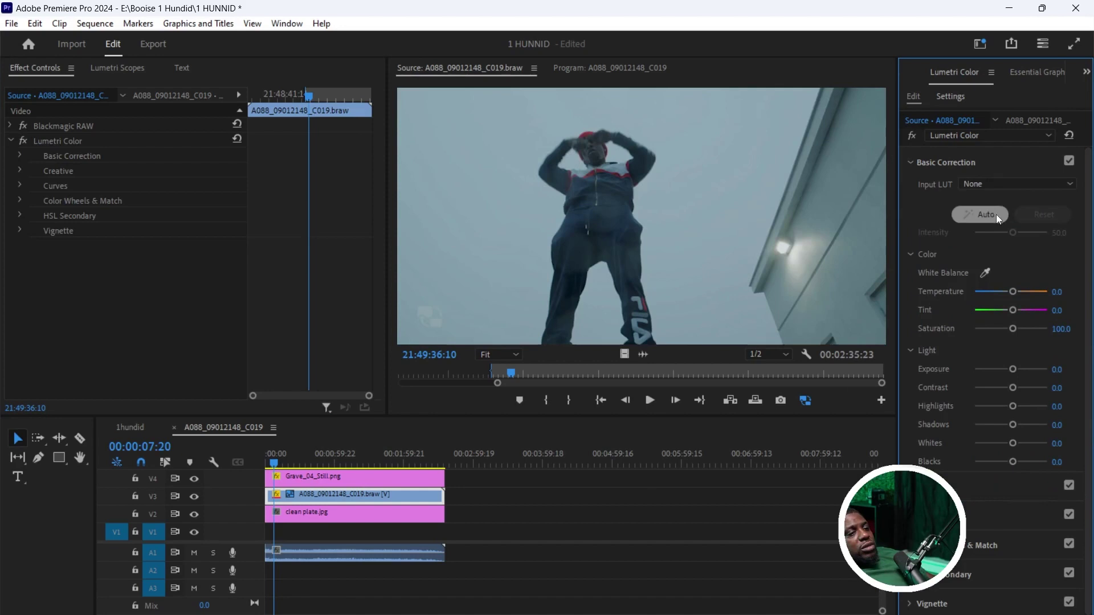
{"action": "left_click", "coordinate": [1006, 185]}
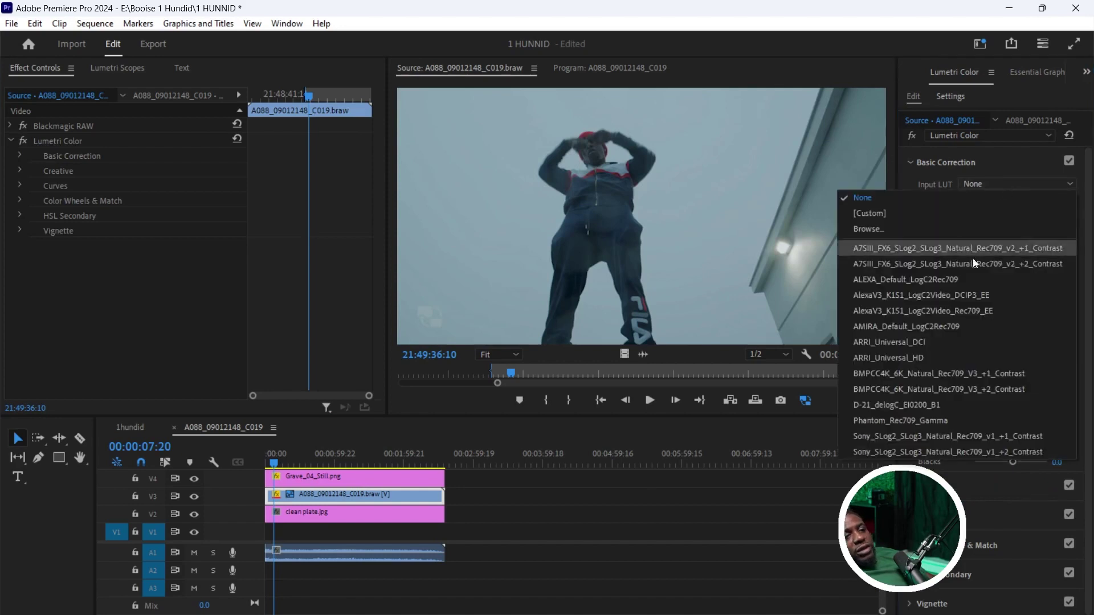
{"action": "left_click", "coordinate": [978, 375]}
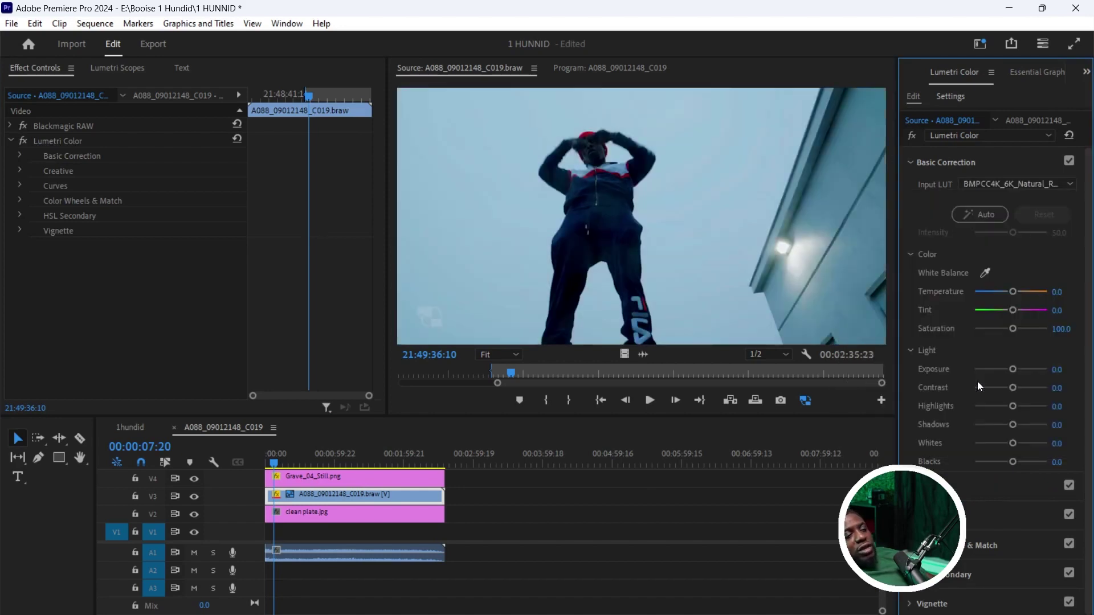
{"action": "left_click", "coordinate": [997, 216]}
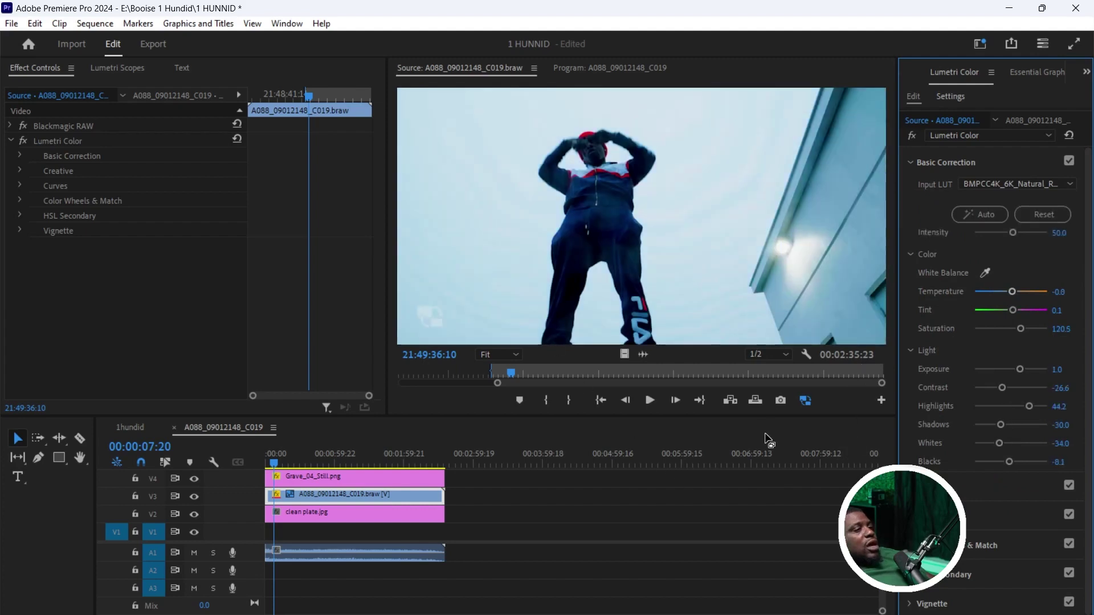
- Turn off proxy playback and show the graded footage in the composited sequence
{"action": "left_click", "coordinate": [803, 401]}
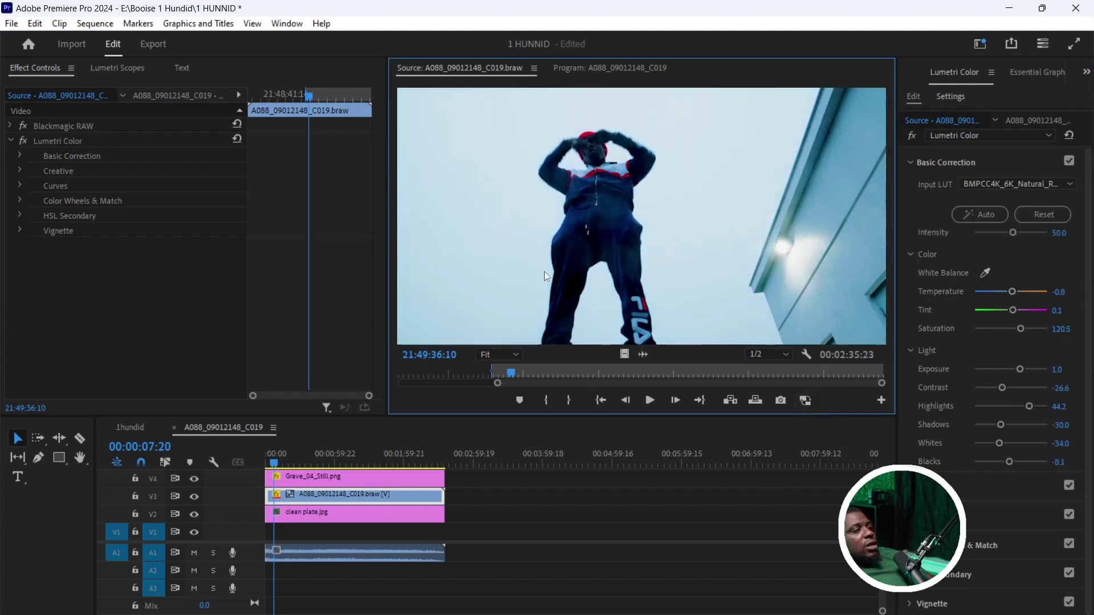
{"action": "left_click", "coordinate": [582, 69]}
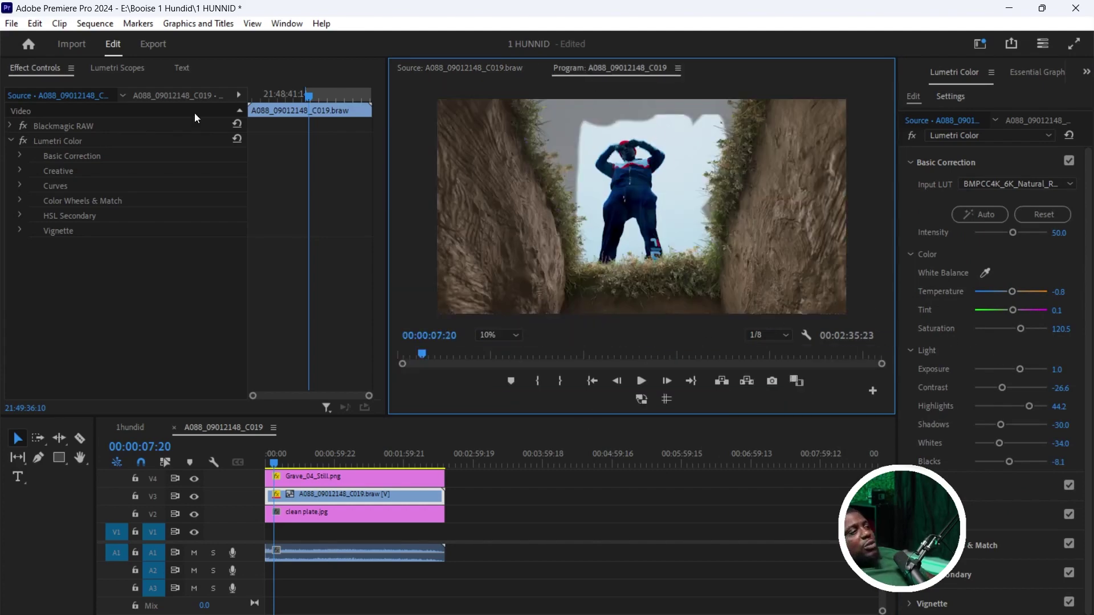
- In the source clip's basic correction, set the shadows to -6.8 and warm the temperature slightly
{"action": "left_click", "coordinate": [129, 142]}
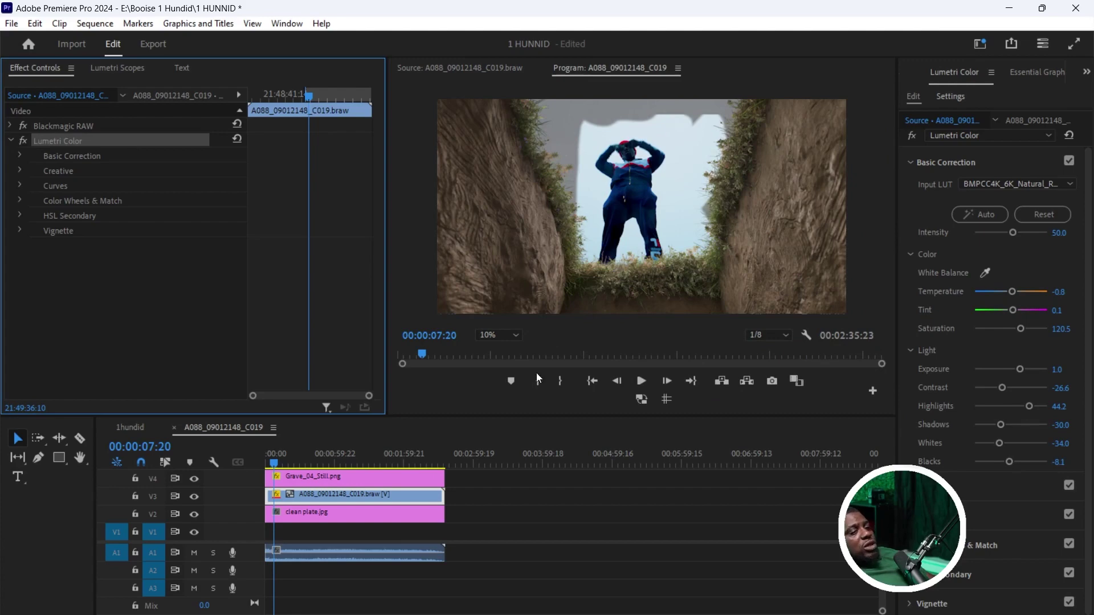
{"action": "left_click_drag", "start_coordinate": [1001, 425], "coordinate": [1008, 426]}
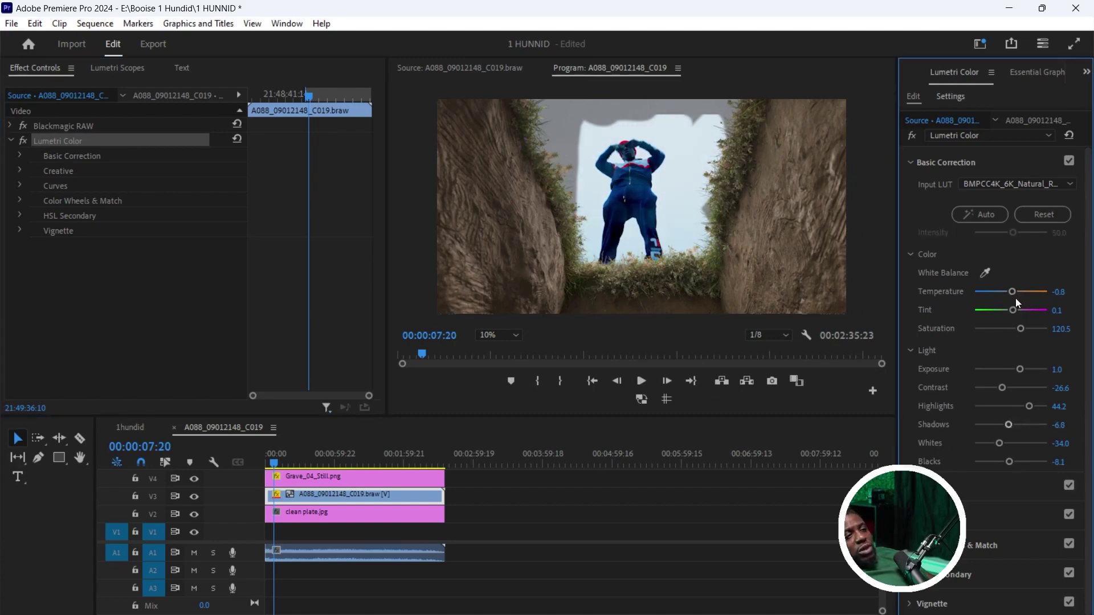
{"action": "left_click_drag", "start_coordinate": [1022, 294], "coordinate": [1016, 296]}
{"action": "left_click", "coordinate": [929, 515]}
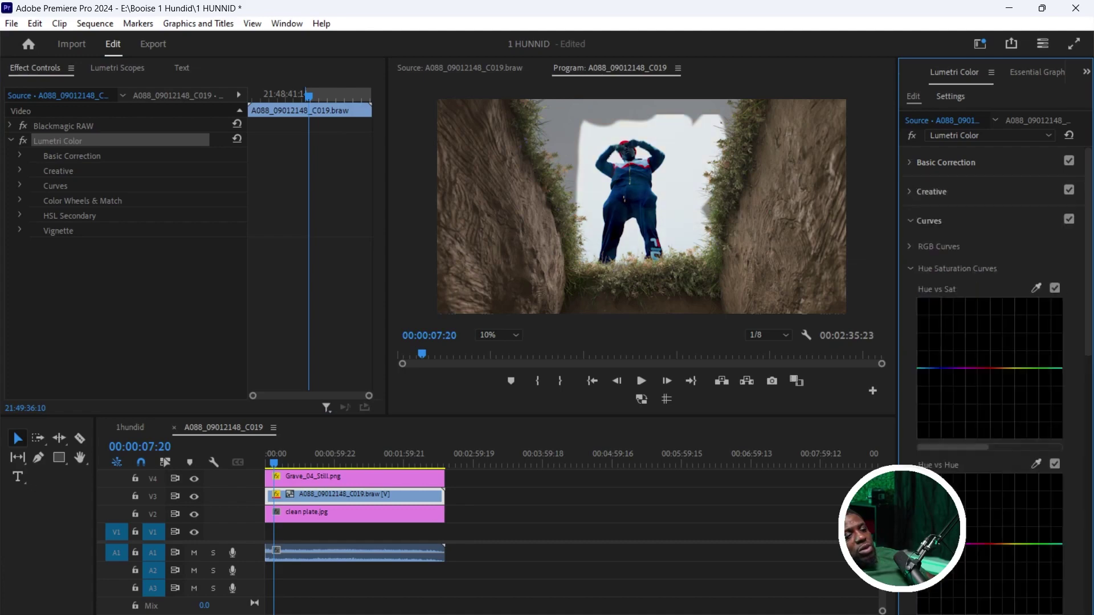
{"action": "left_click", "coordinate": [909, 247]}
{"action": "left_click", "coordinate": [909, 247]}
{"action": "left_click", "coordinate": [910, 220]}
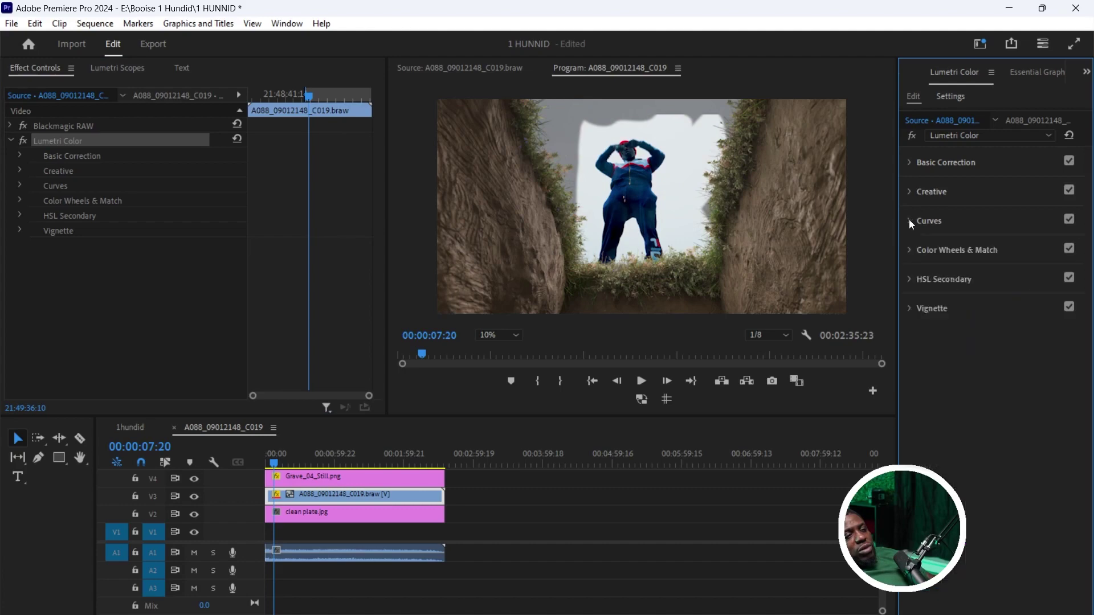
{"action": "left_click", "coordinate": [911, 222]}
{"action": "left_click", "coordinate": [912, 223]}
{"action": "left_click", "coordinate": [911, 195]}
- Using the source clip's color wheels, nudge the highlights slightly toward cyan and the shadows slightly toward red
{"action": "scroll", "coordinate": [967, 419], "scroll_direction": "down", "scroll_amount": 2}
{"action": "left_click", "coordinate": [958, 542]}
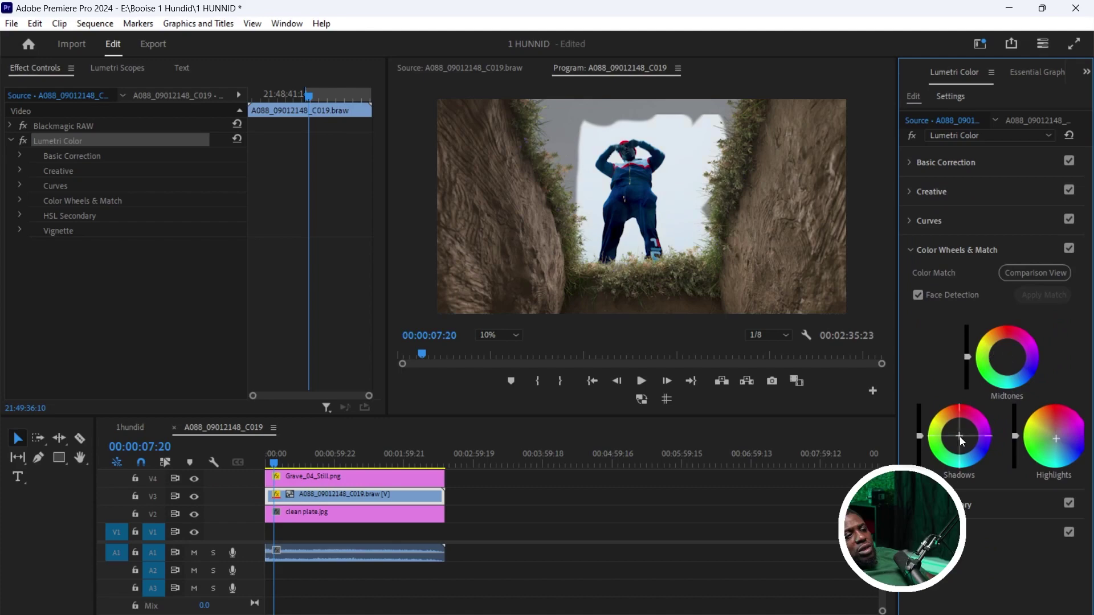
{"action": "left_click_drag", "start_coordinate": [959, 436], "coordinate": [959, 431]}
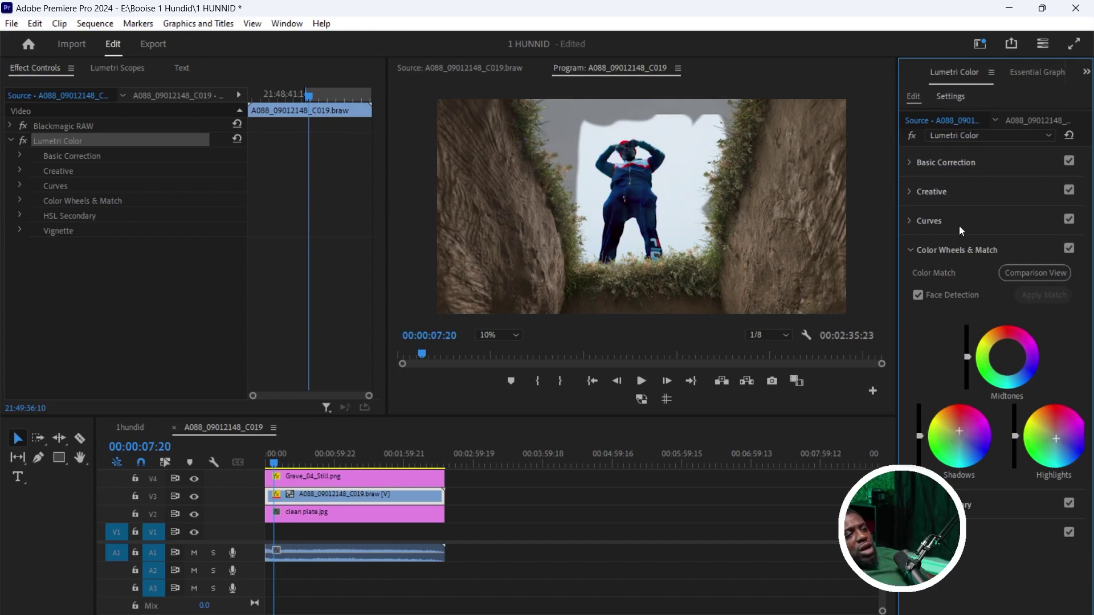
- Copy the Lumetri Color effect from the source footage and paste it onto clean plate.jpg
{"action": "right_click", "coordinate": [116, 138]}
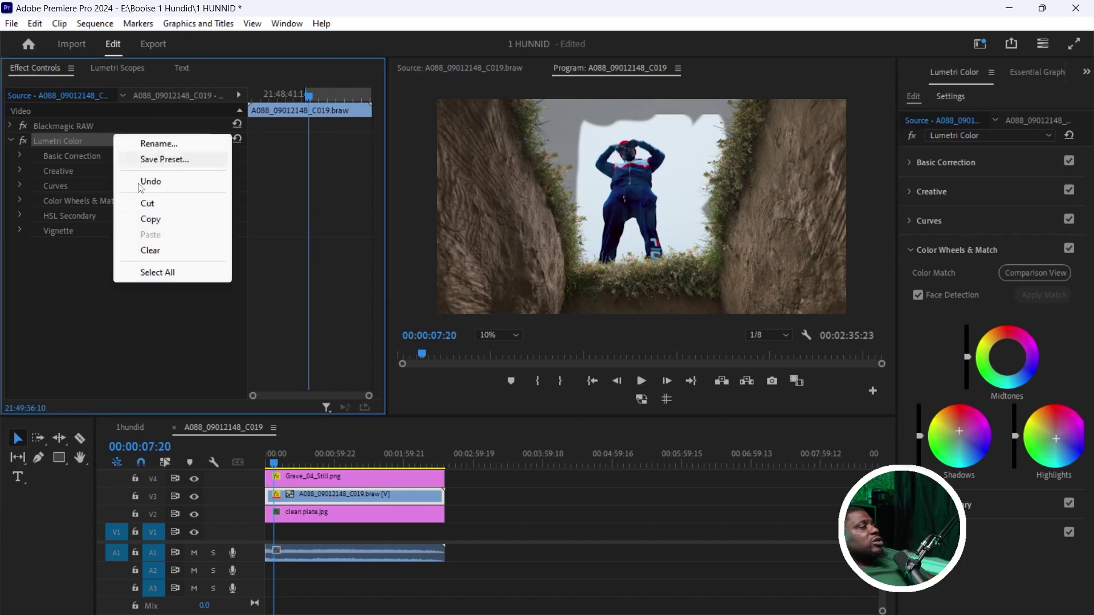
{"action": "left_click", "coordinate": [152, 220]}
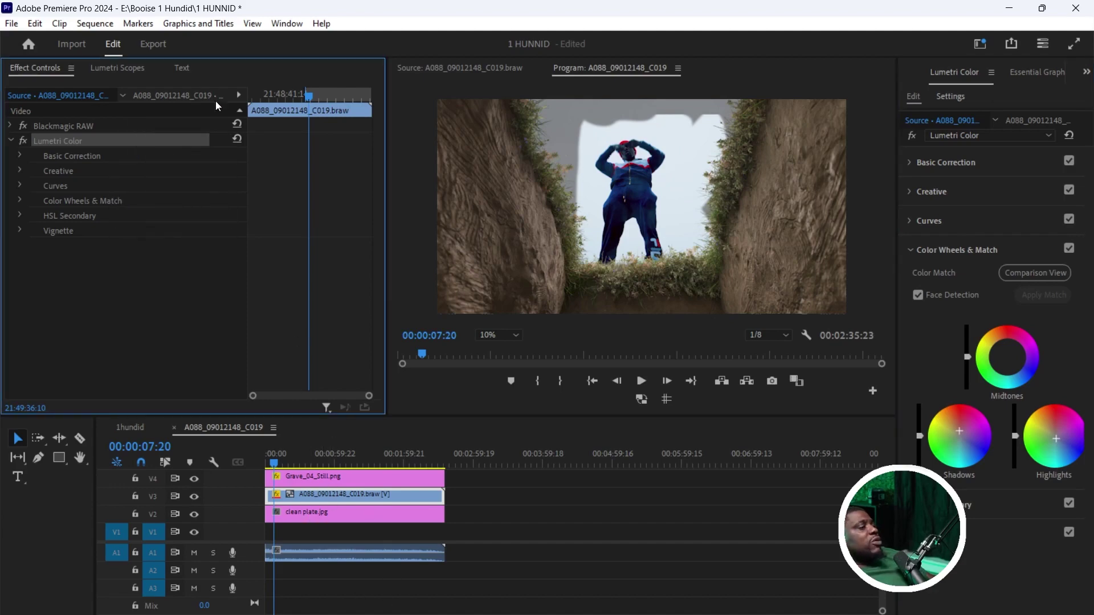
{"action": "left_click", "coordinate": [422, 498]}
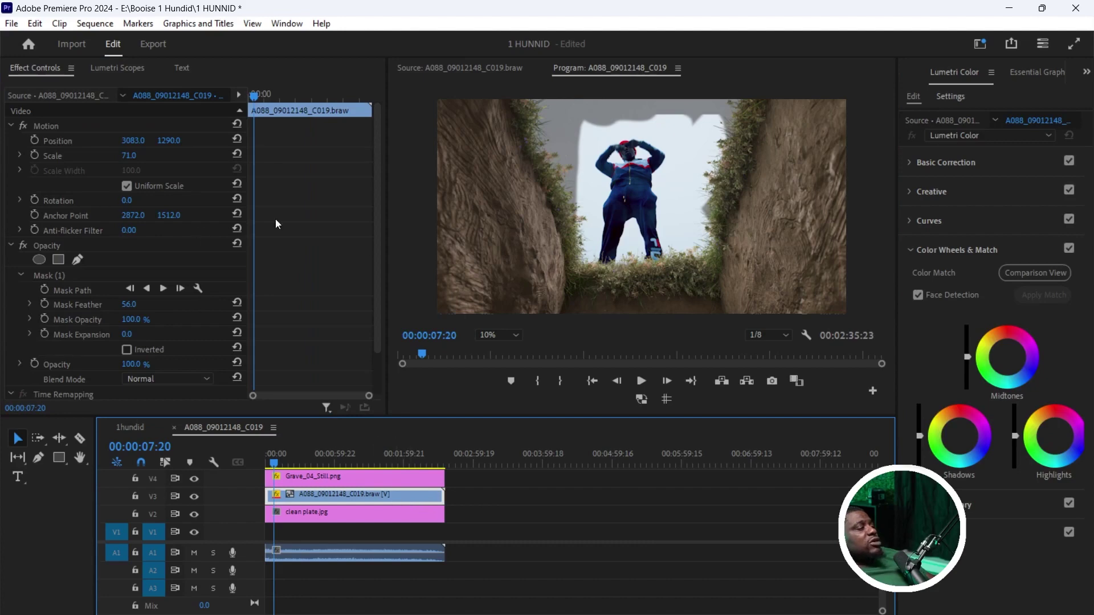
{"action": "left_click", "coordinate": [70, 96]}
{"action": "right_click", "coordinate": [67, 141]}
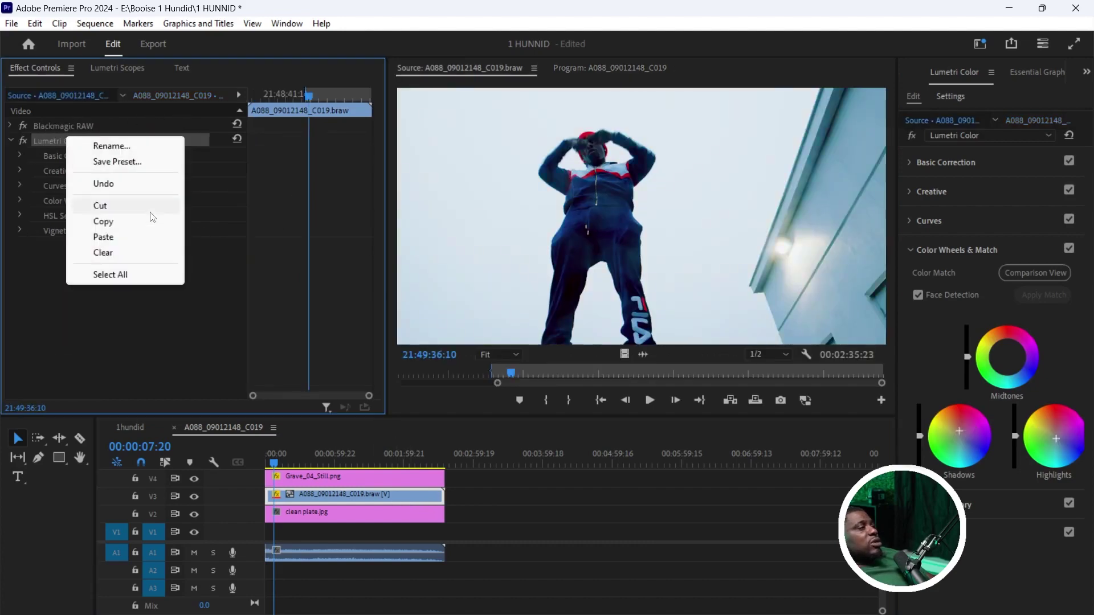
{"action": "left_click", "coordinate": [144, 221]}
{"action": "left_click", "coordinate": [330, 515]}
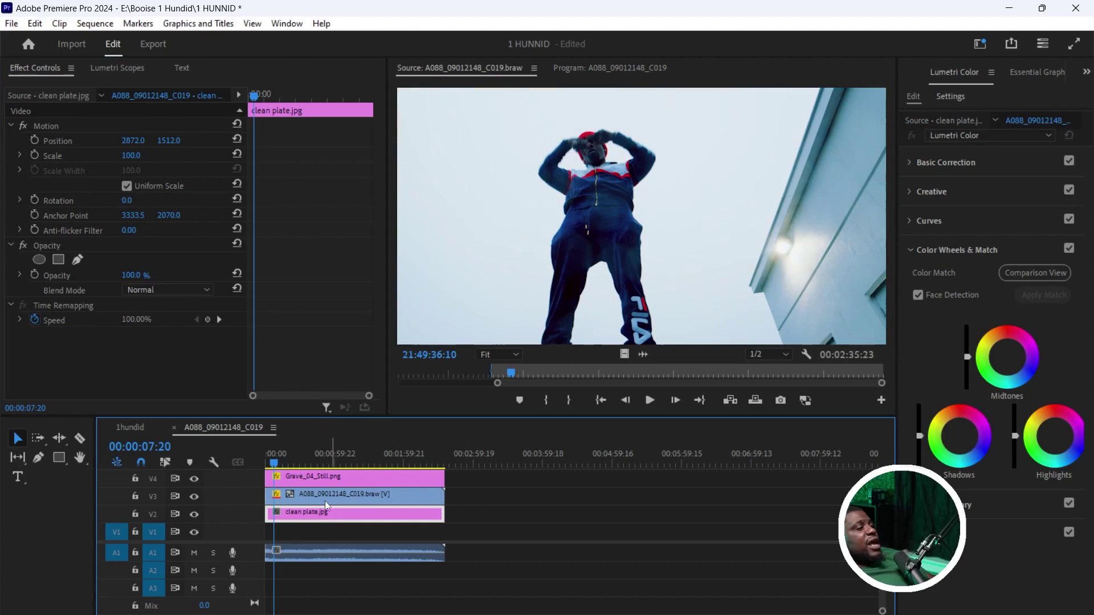
{"action": "left_click", "coordinate": [592, 68]}
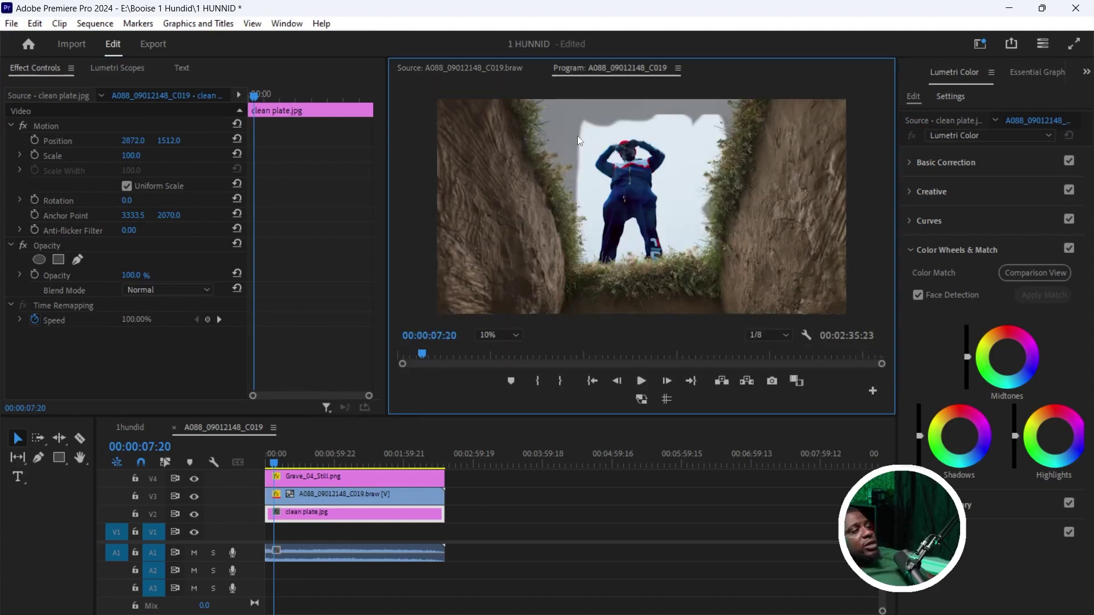
{"action": "right_click", "coordinate": [103, 348]}
{"action": "left_click", "coordinate": [130, 449]}
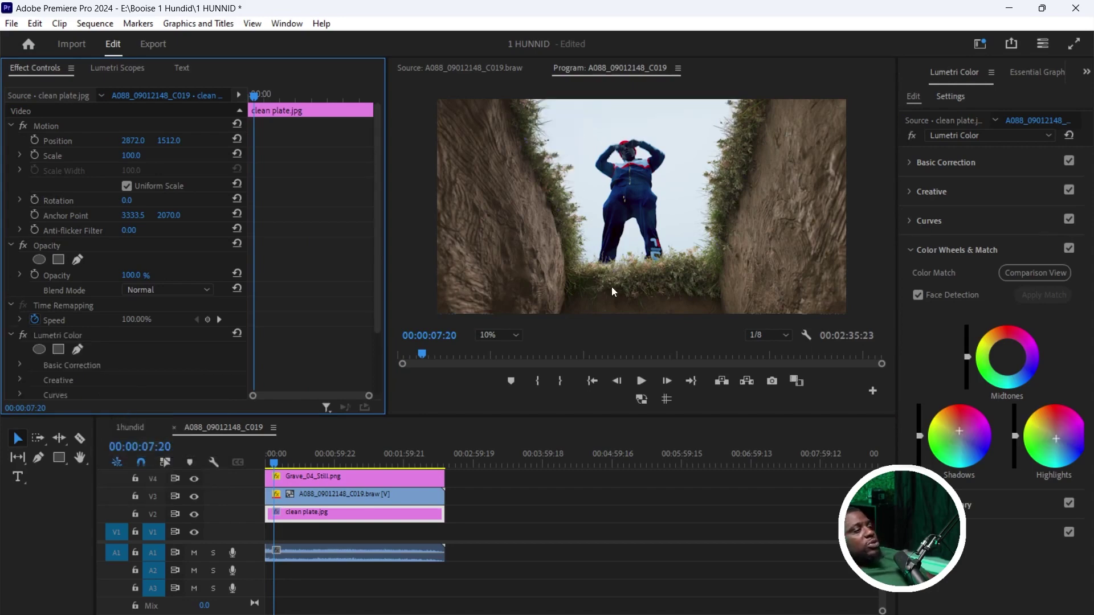
- Toggle the clean plate's Lumetri Color effect off and on to compare how its sky matches the footage
{"action": "left_click", "coordinate": [23, 336]}
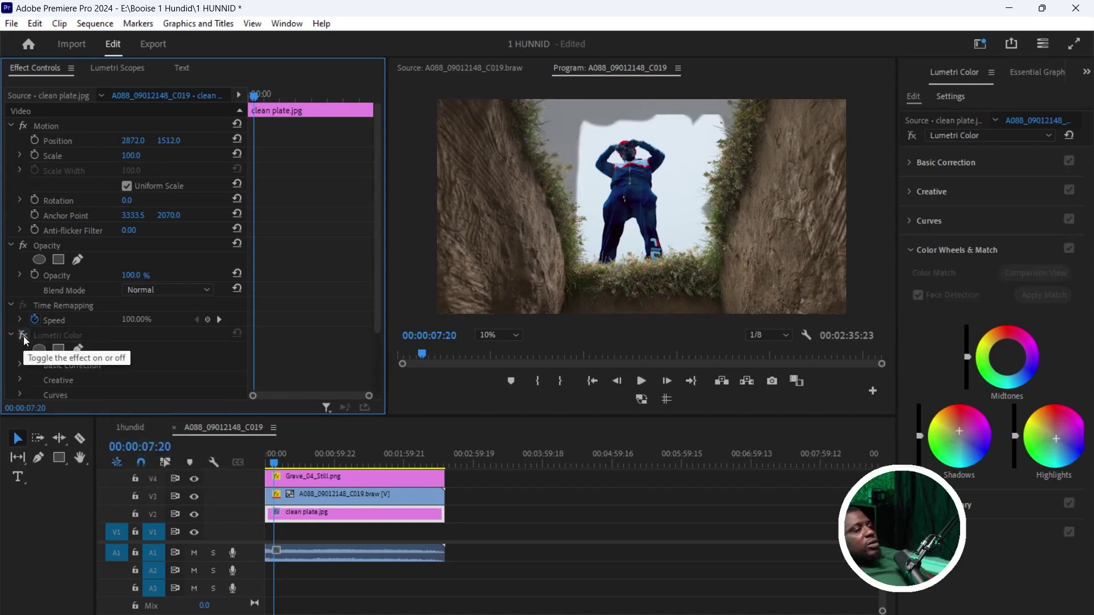
{"action": "left_click", "coordinate": [23, 336]}
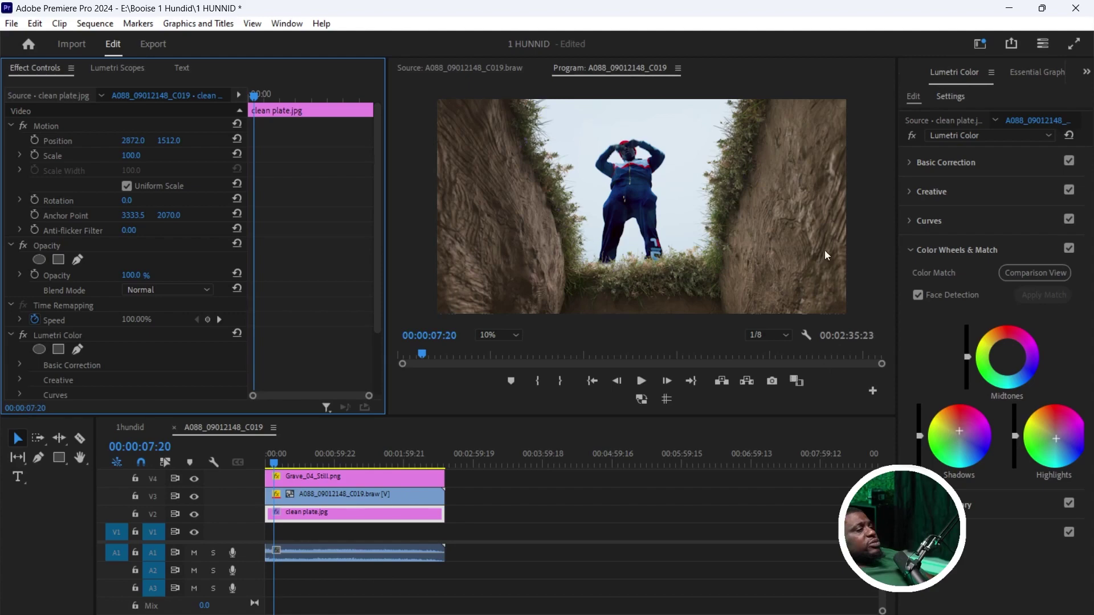
{"action": "left_click", "coordinate": [969, 138]}
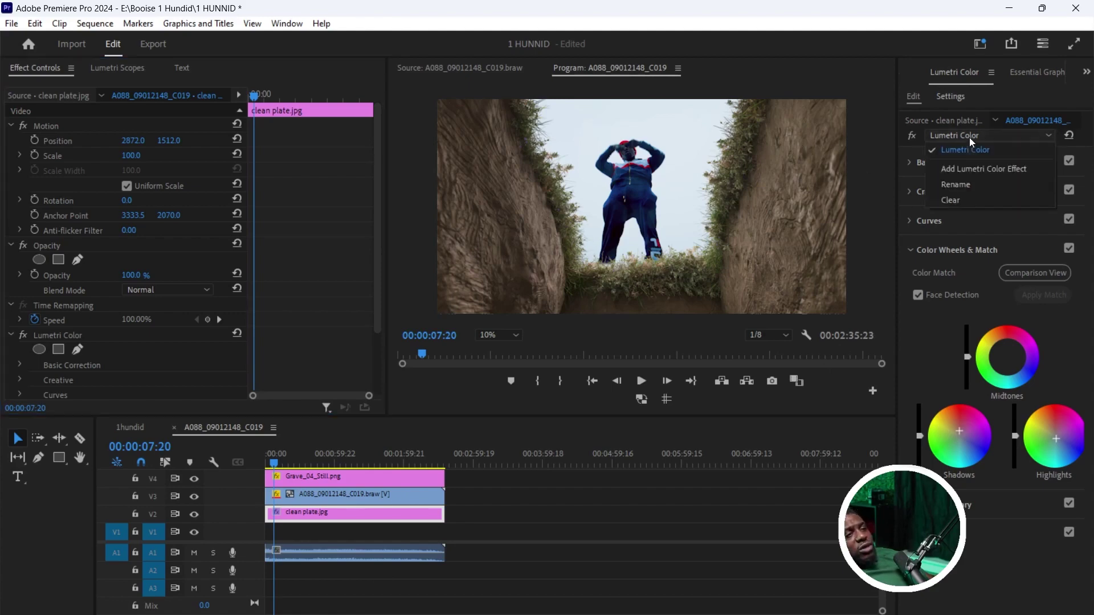
{"action": "left_click", "coordinate": [404, 576]}
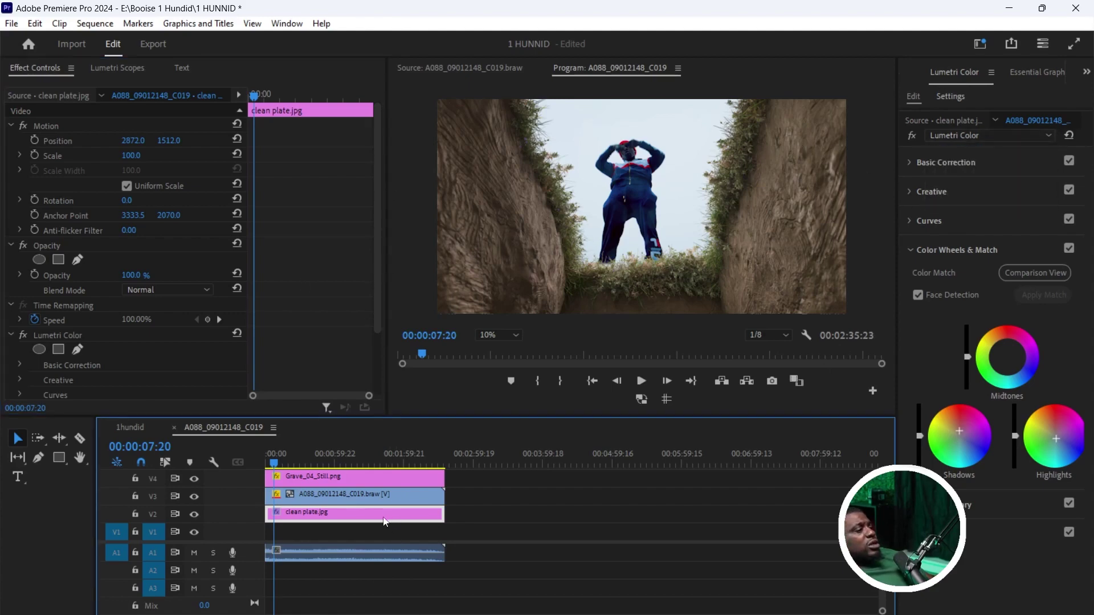
- Try pasting the copied Lumetri Color effect onto Grave_04_Still.png and undo it
{"action": "left_click", "coordinate": [365, 477]}
{"action": "right_click", "coordinate": [149, 374]}
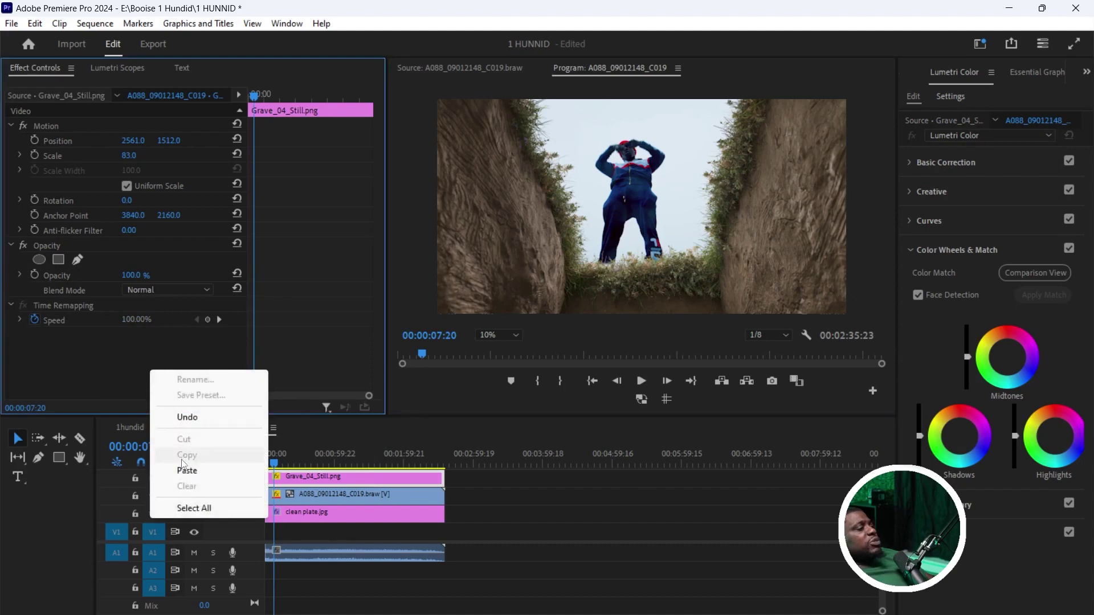
{"action": "left_click", "coordinate": [193, 471]}
{"action": "key", "text": "ctrl+z"}
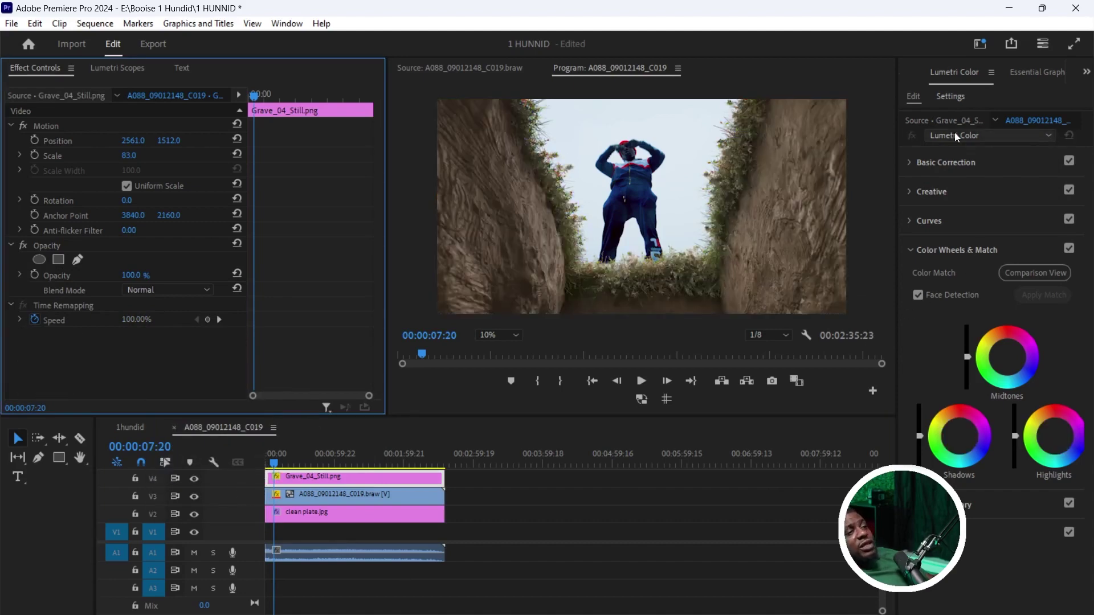
- Desaturate and cool Grave_04_Still.png by setting its saturation to 35.0 and its temperature to -41.7
{"action": "left_click", "coordinate": [943, 163]}
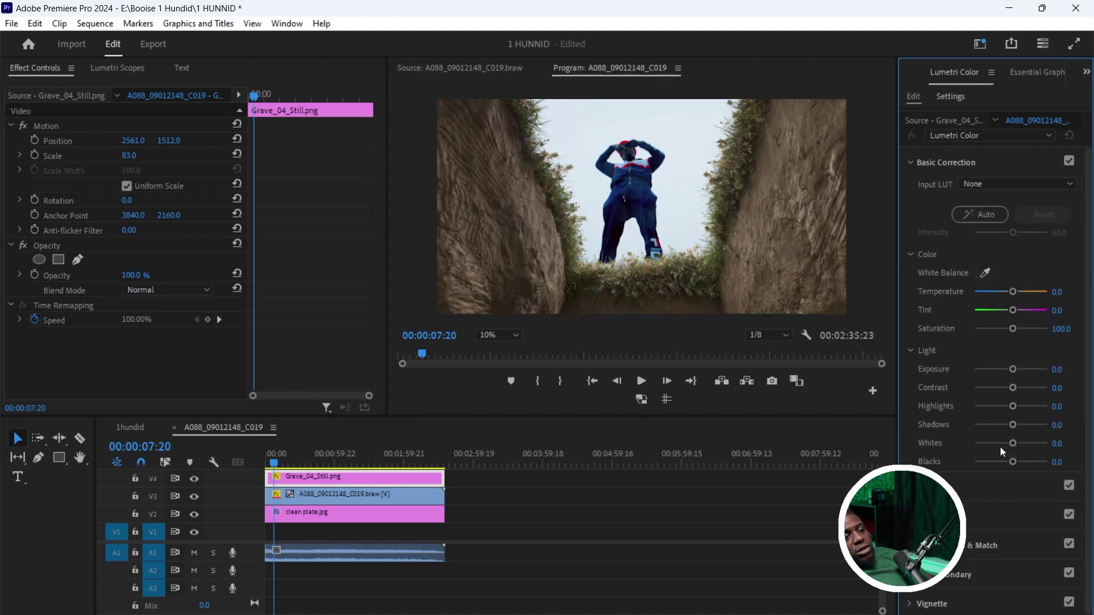
{"action": "left_click", "coordinate": [989, 326]}
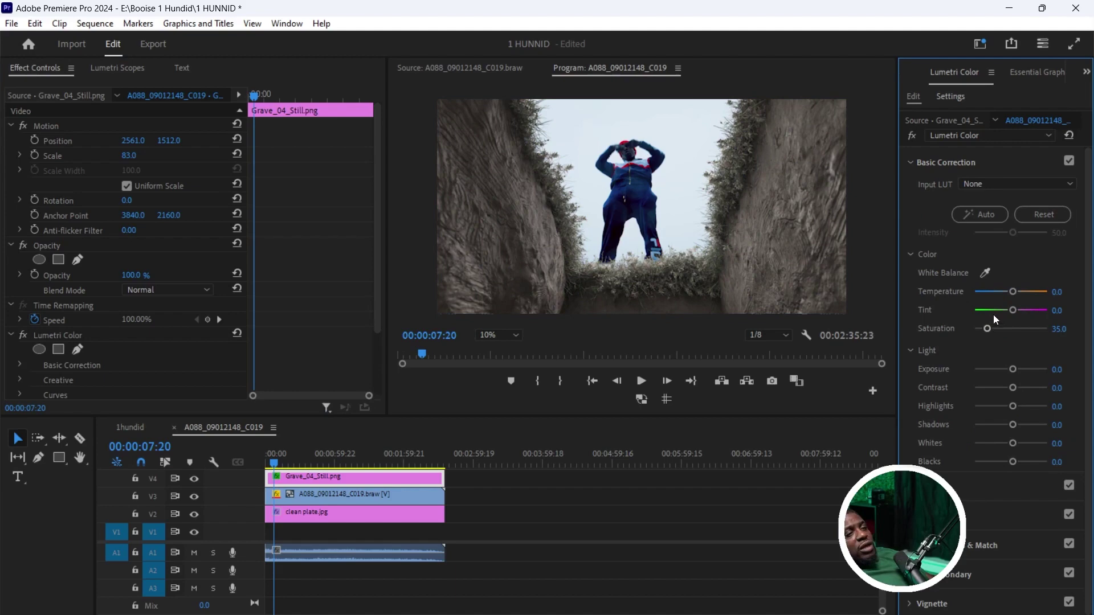
{"action": "left_click_drag", "start_coordinate": [1012, 293], "coordinate": [995, 292]}
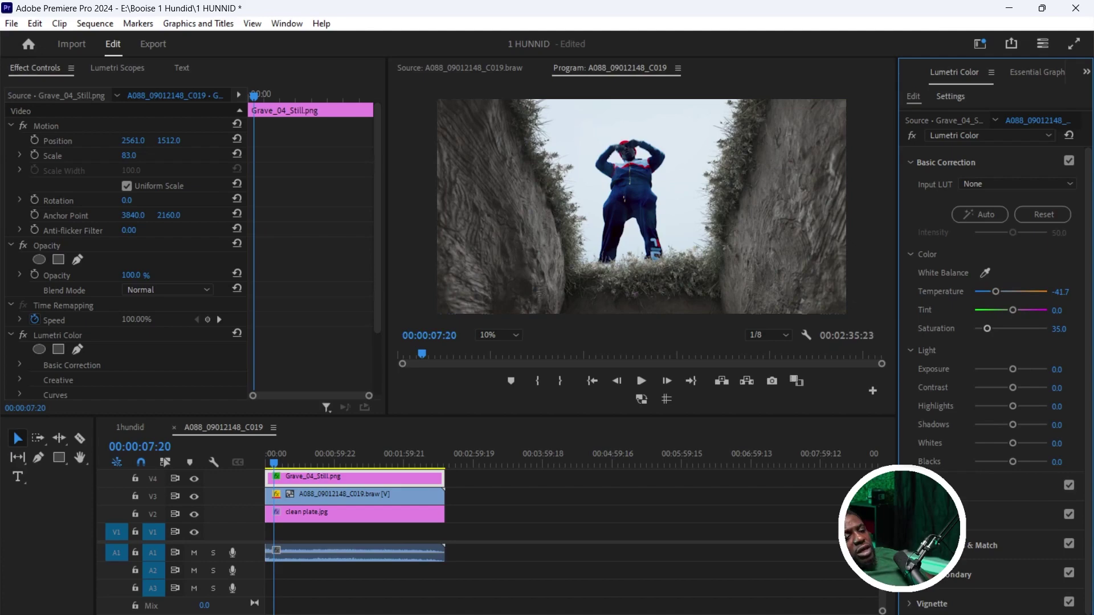
- Apply the SL BIG creative look to Grave_04_Still.png and check the composite at 00:00:09:20
{"action": "left_click", "coordinate": [934, 485]}
{"action": "left_click", "coordinate": [970, 214]}
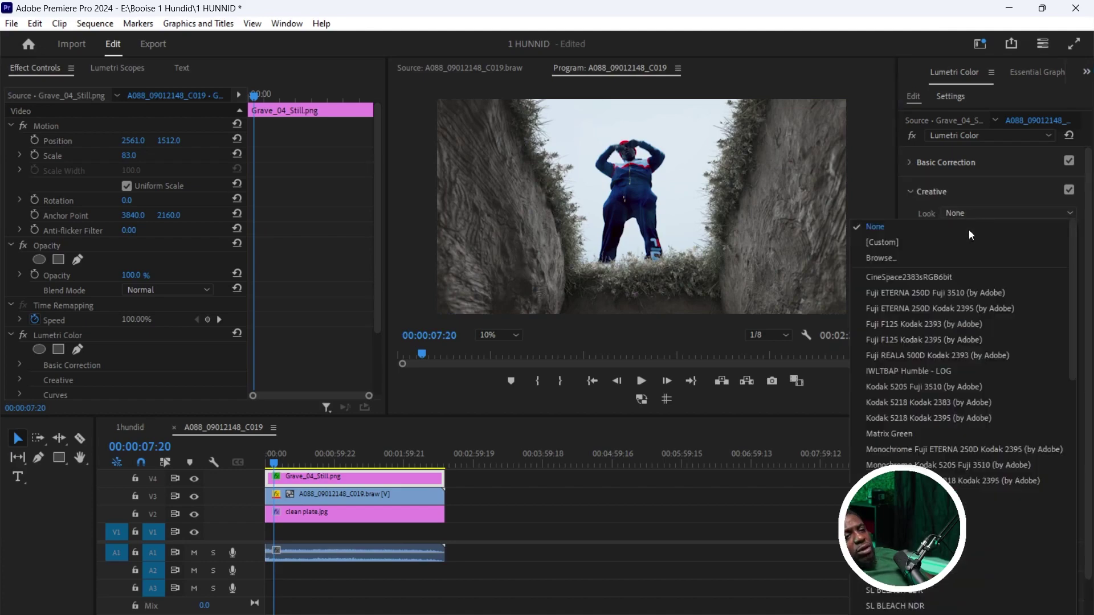
{"action": "left_click", "coordinate": [963, 496]}
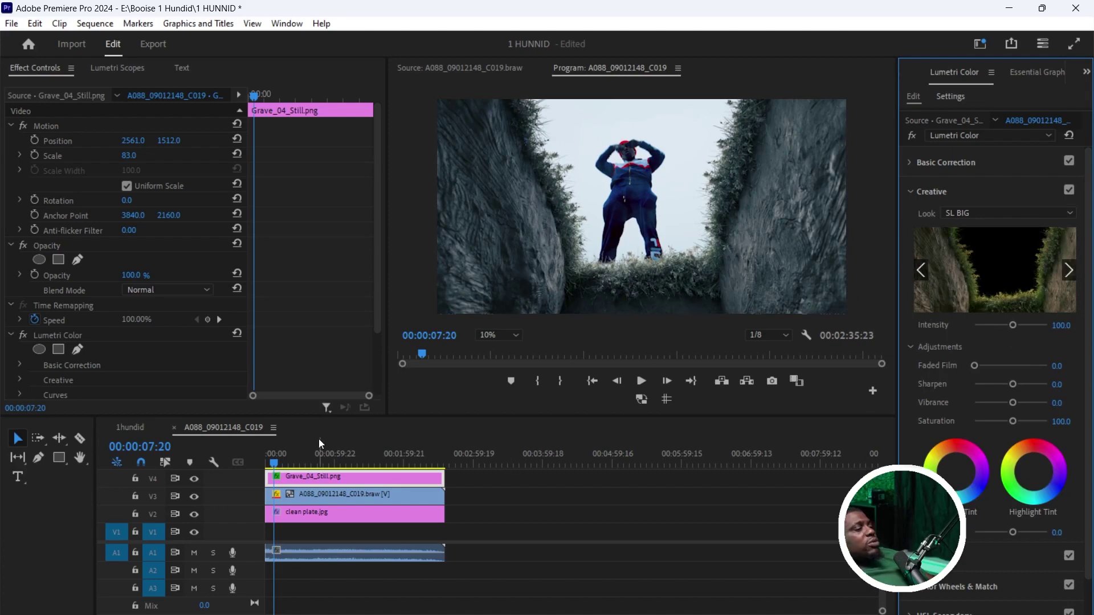
{"action": "mouse_move", "coordinate": [274, 459]}
{"action": "left_mouse_down"}
{"action": "mouse_move", "coordinate": [363, 456]}
{"action": "mouse_move", "coordinate": [258, 457]}
{"action": "mouse_move", "coordinate": [286, 457]}
{"action": "mouse_move", "coordinate": [258, 456]}
{"action": "mouse_move", "coordinate": [277, 454]}
{"action": "left_mouse_up"}
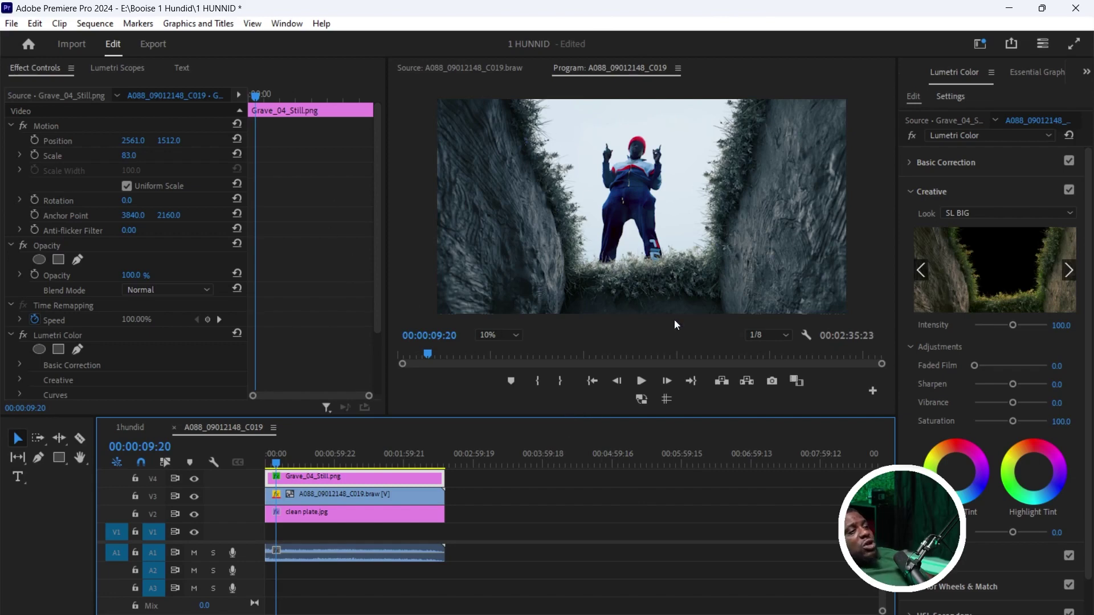
- Return the playhead to the start of the A088_09012148_C019 sequence and open its media export settings
{"action": "left_click_drag", "start_coordinate": [365, 461], "coordinate": [247, 454]}
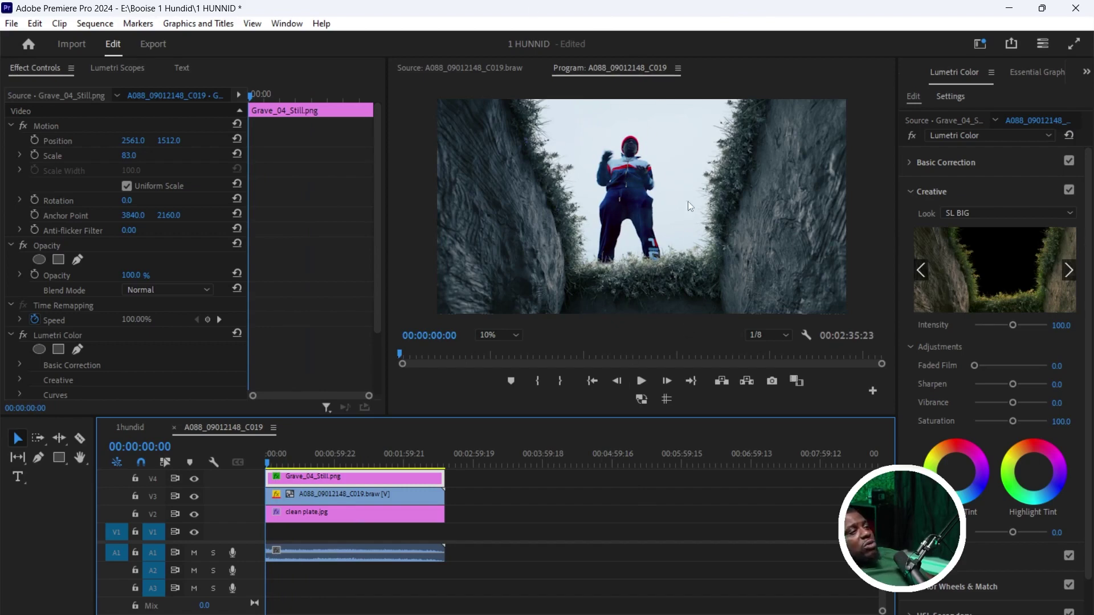
{"action": "left_click", "coordinate": [12, 24]}
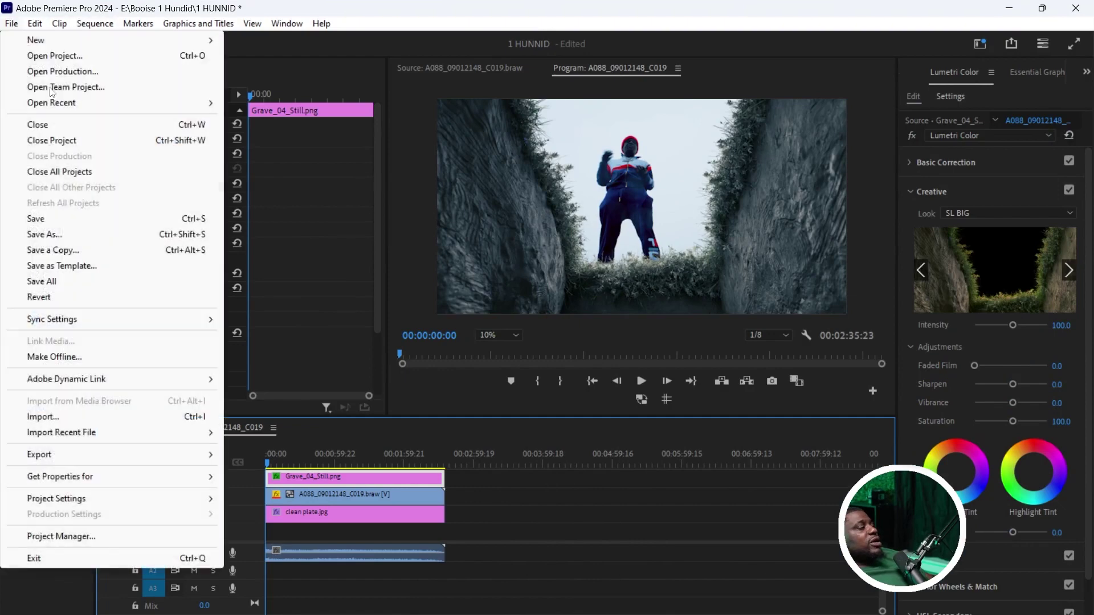
{"action": "mouse_move", "coordinate": [205, 454]}
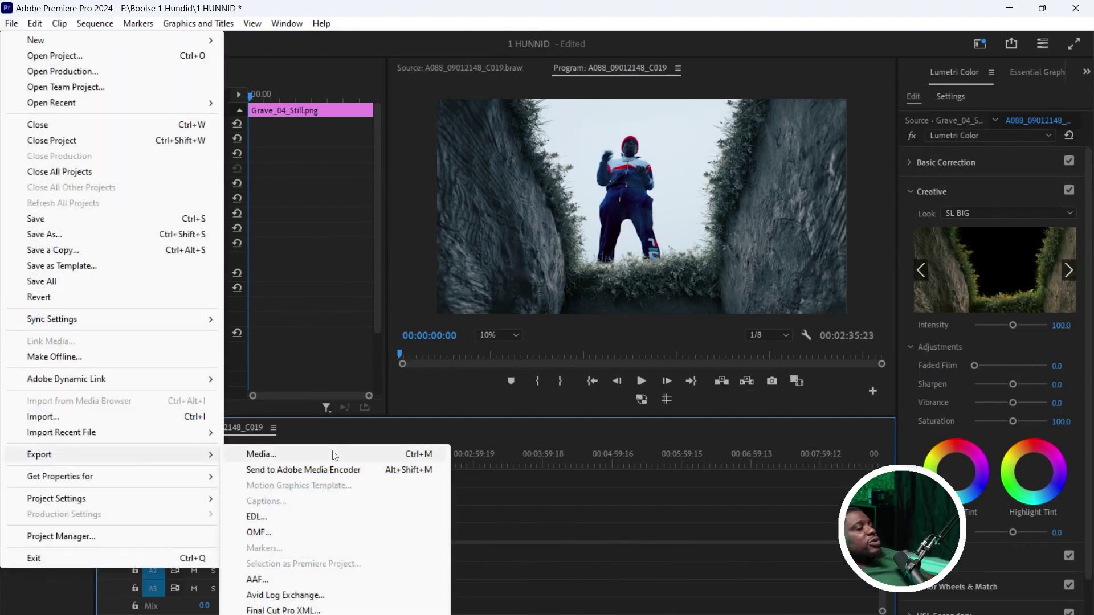
{"action": "left_click", "coordinate": [334, 456]}
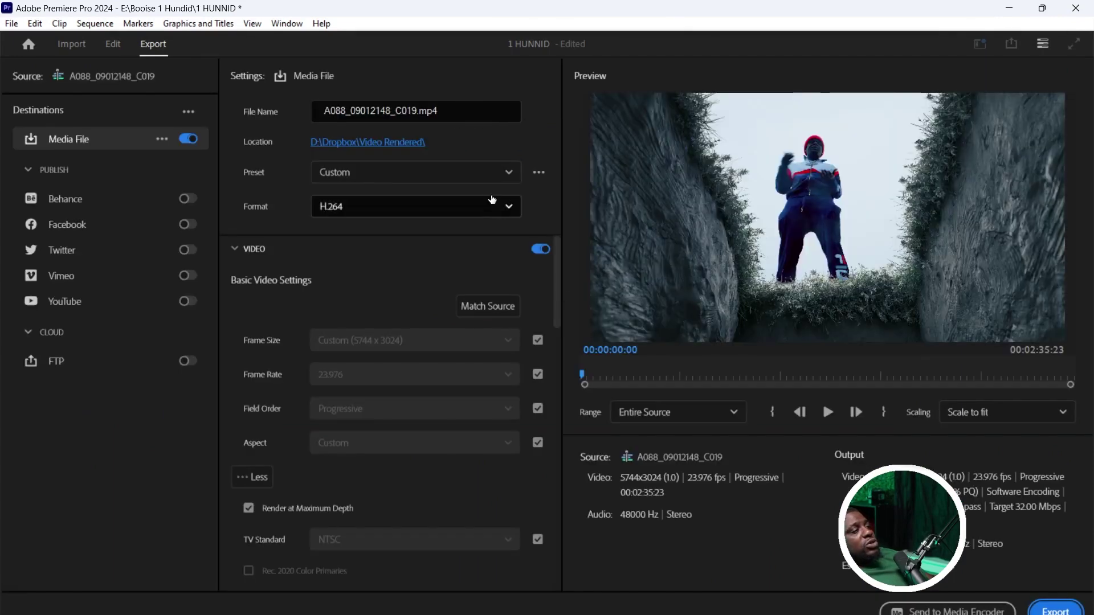
{"action": "left_click", "coordinate": [488, 180]}
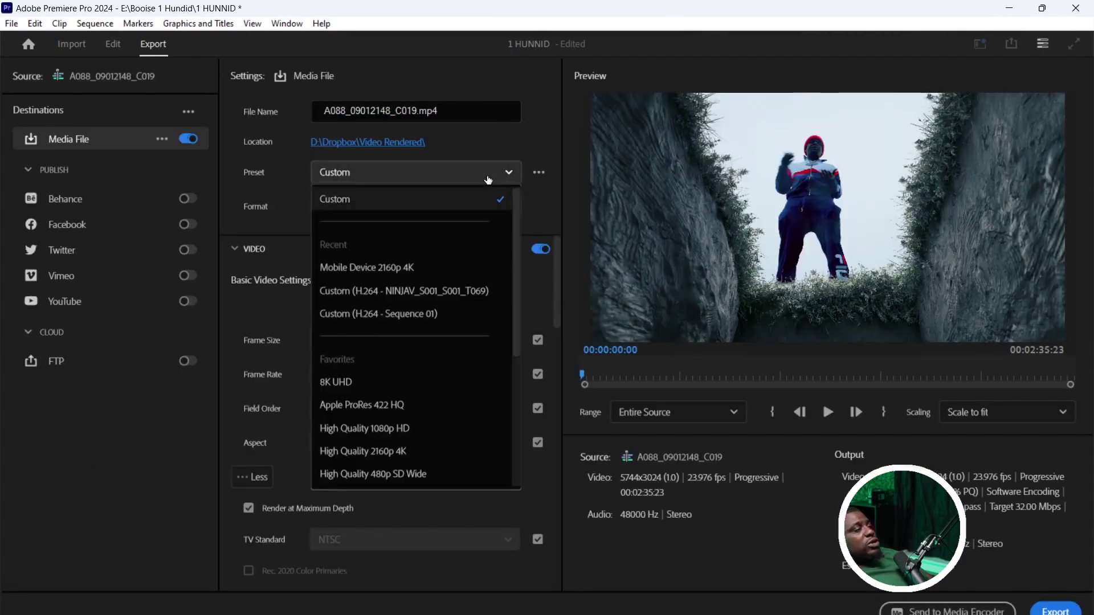
{"action": "scroll", "coordinate": [450, 272], "scroll_direction": "down", "scroll_amount": 3}
{"action": "scroll", "coordinate": [375, 272], "scroll_direction": "down", "scroll_amount": 1}
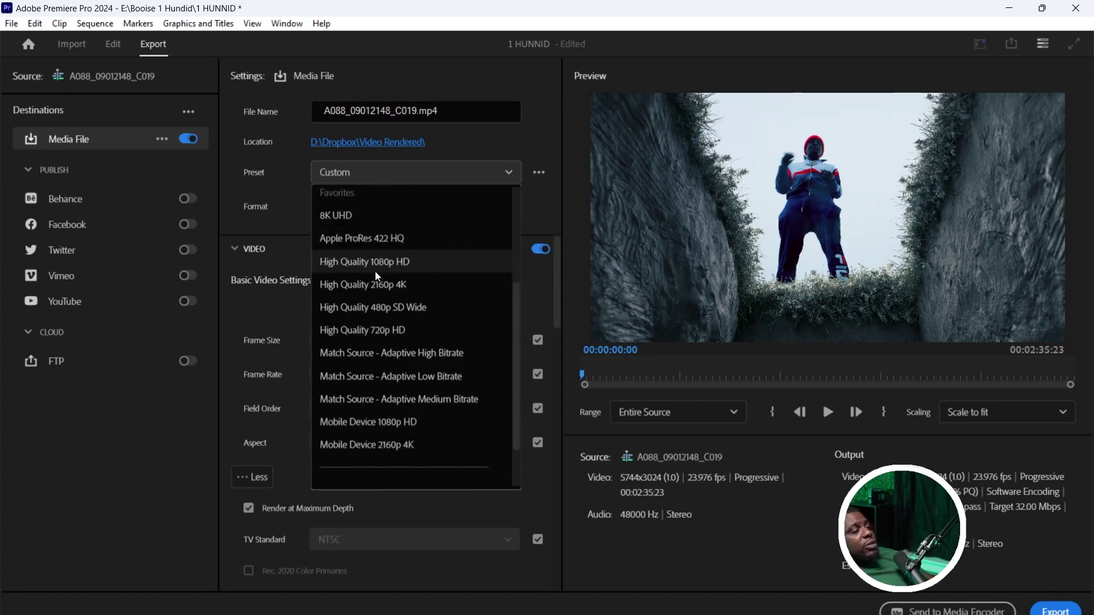
{"action": "scroll", "coordinate": [375, 271], "scroll_direction": "up", "scroll_amount": 1}
{"action": "scroll", "coordinate": [375, 271], "scroll_direction": "down", "scroll_amount": 2}
{"action": "left_click", "coordinate": [552, 289]}
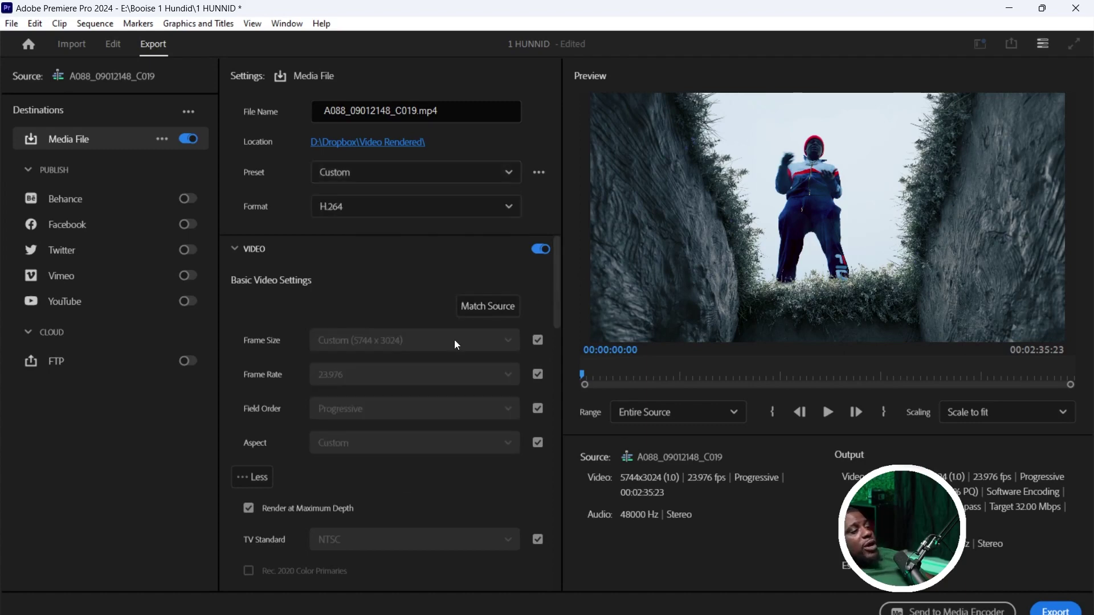
- Set the export format to QuickTime with the Apple ProRes 422 HQ preset
{"action": "left_click", "coordinate": [383, 203]}
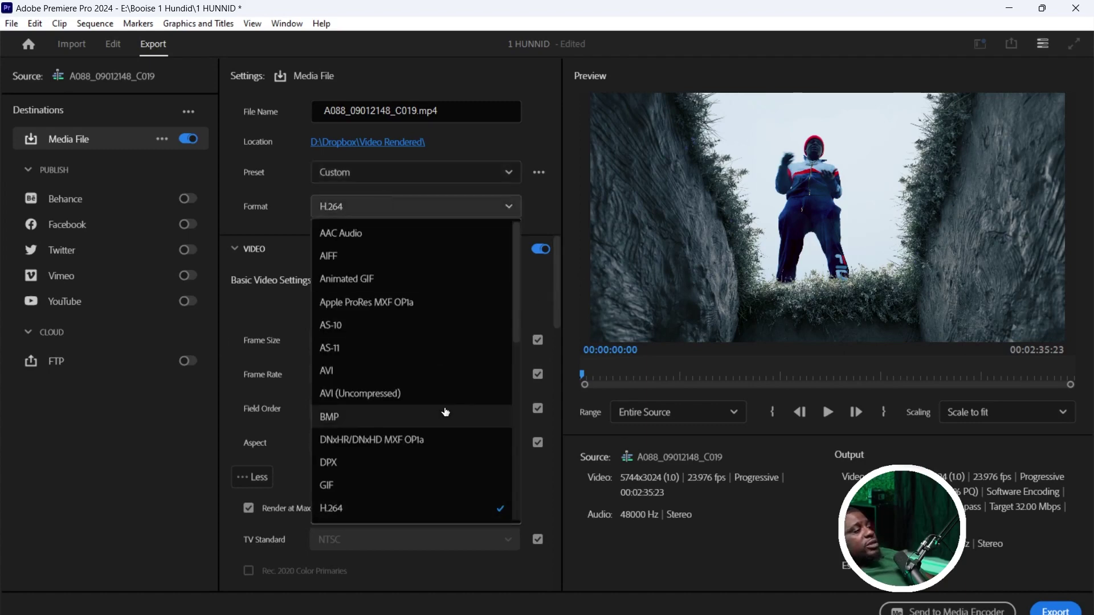
{"action": "scroll", "coordinate": [437, 402], "scroll_direction": "down", "scroll_amount": 5}
{"action": "scroll", "coordinate": [438, 402], "scroll_direction": "down", "scroll_amount": 3}
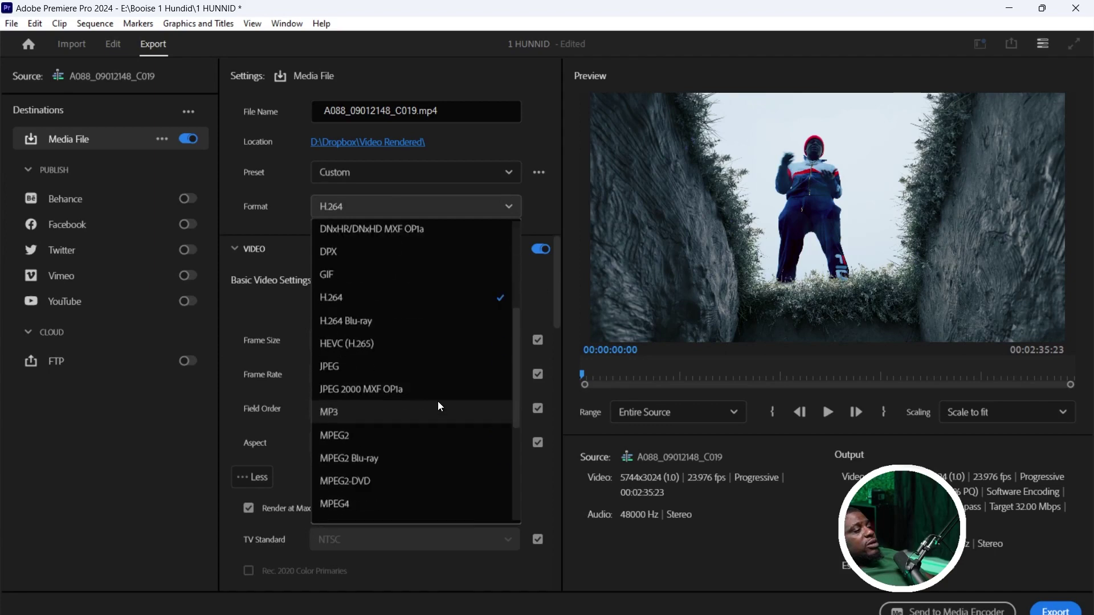
{"action": "scroll", "coordinate": [437, 392], "scroll_direction": "down", "scroll_amount": 2}
{"action": "scroll", "coordinate": [452, 502], "scroll_direction": "down", "scroll_amount": 4}
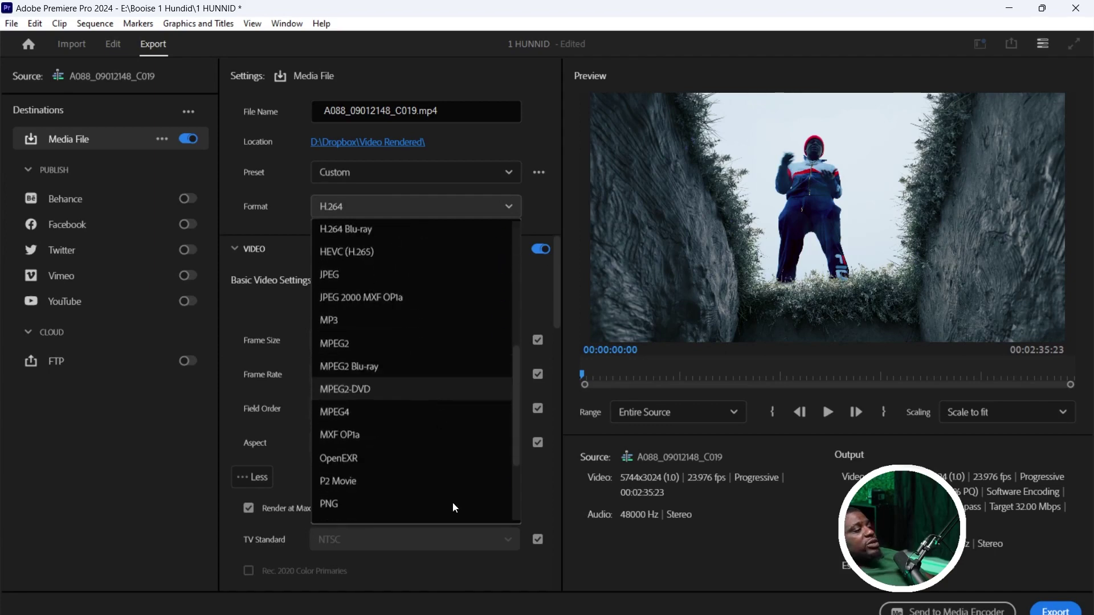
{"action": "left_click", "coordinate": [441, 480]}
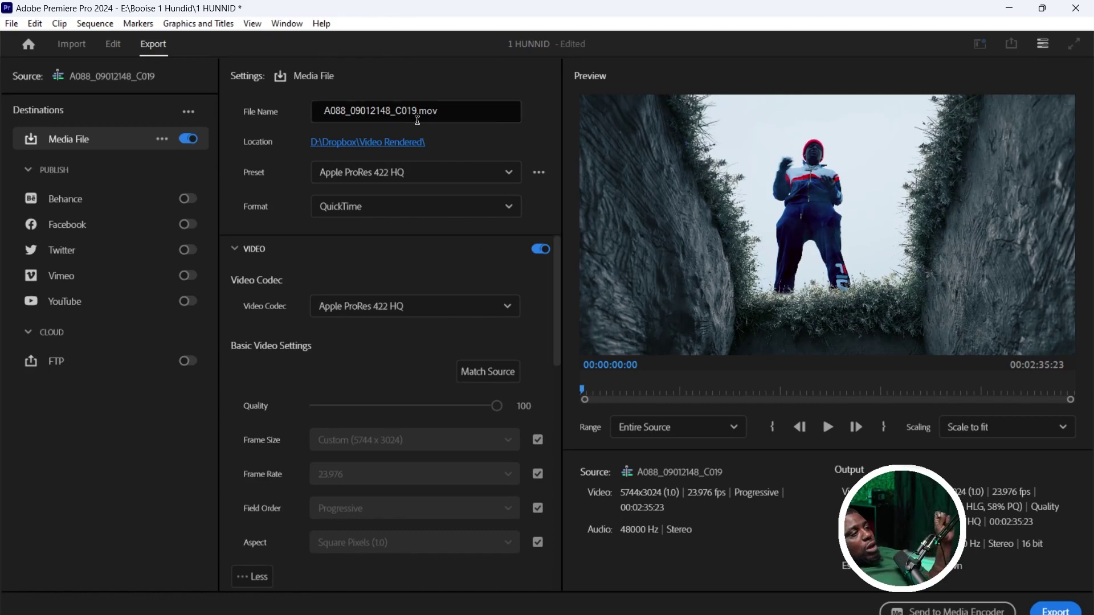
- Name the exported movie file Grave Yard Scene
{"action": "double_click", "coordinate": [417, 113]}
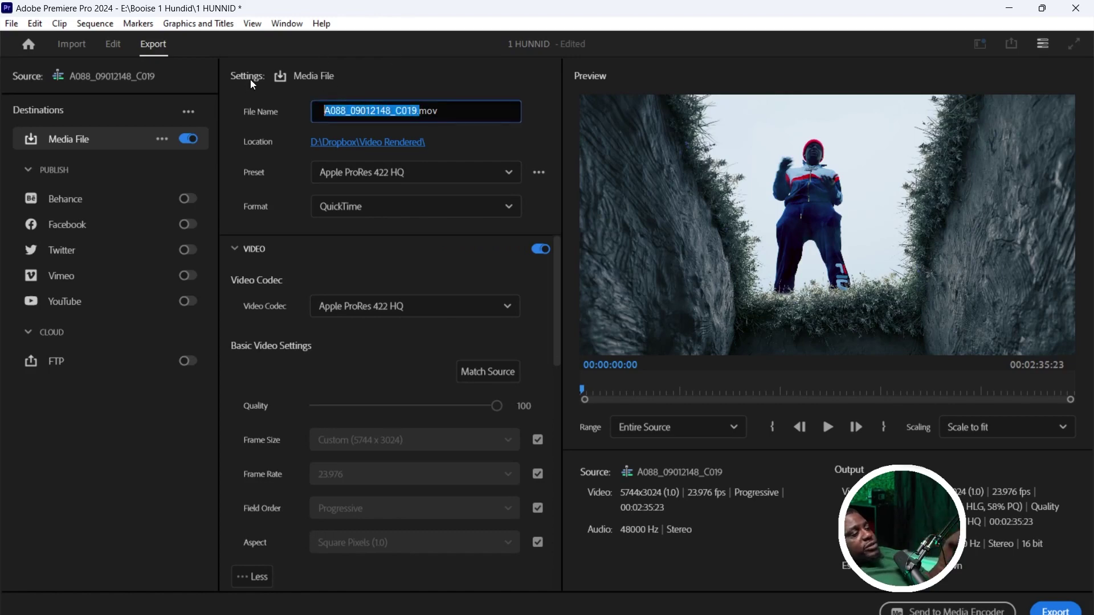
{"action": "type", "text": "Grave "}
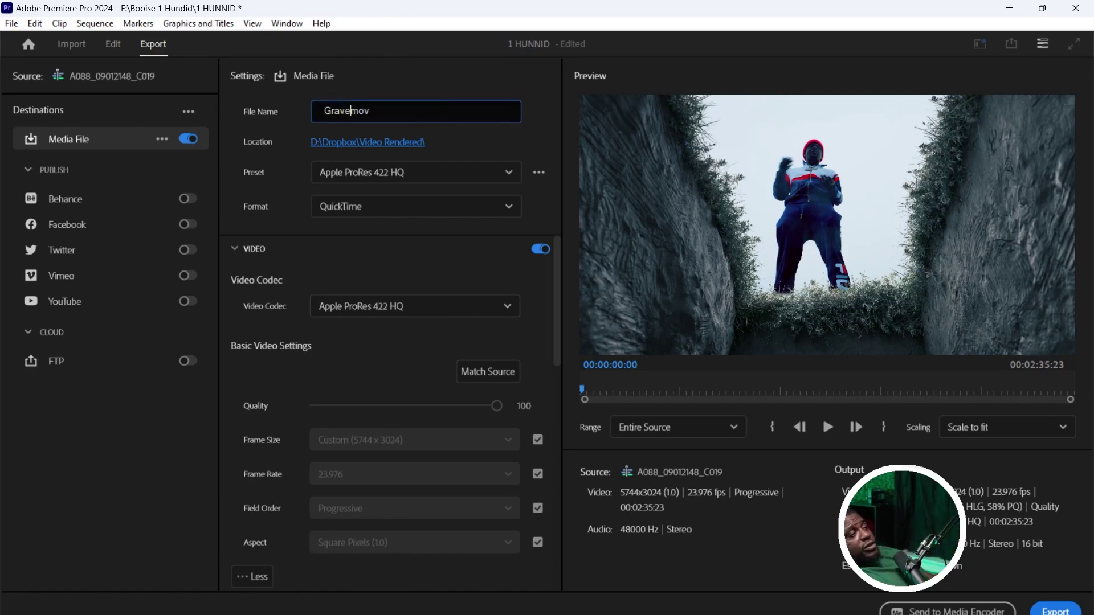
{"action": "type", "text": "Yard"}
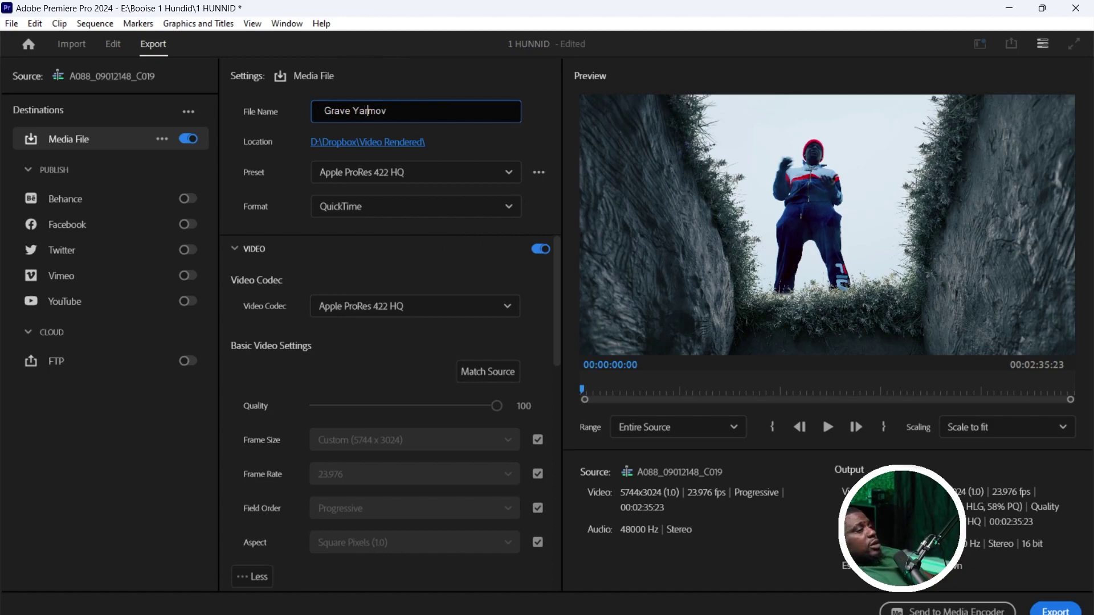
{"action": "type", "text": " Sc"}
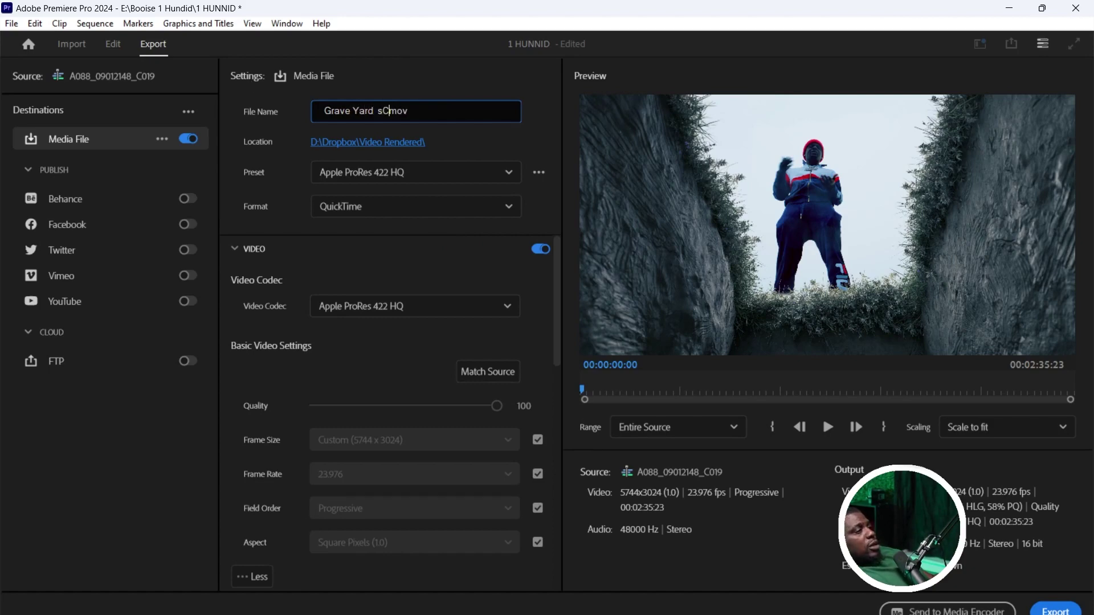
{"action": "type", "text": "ene"}
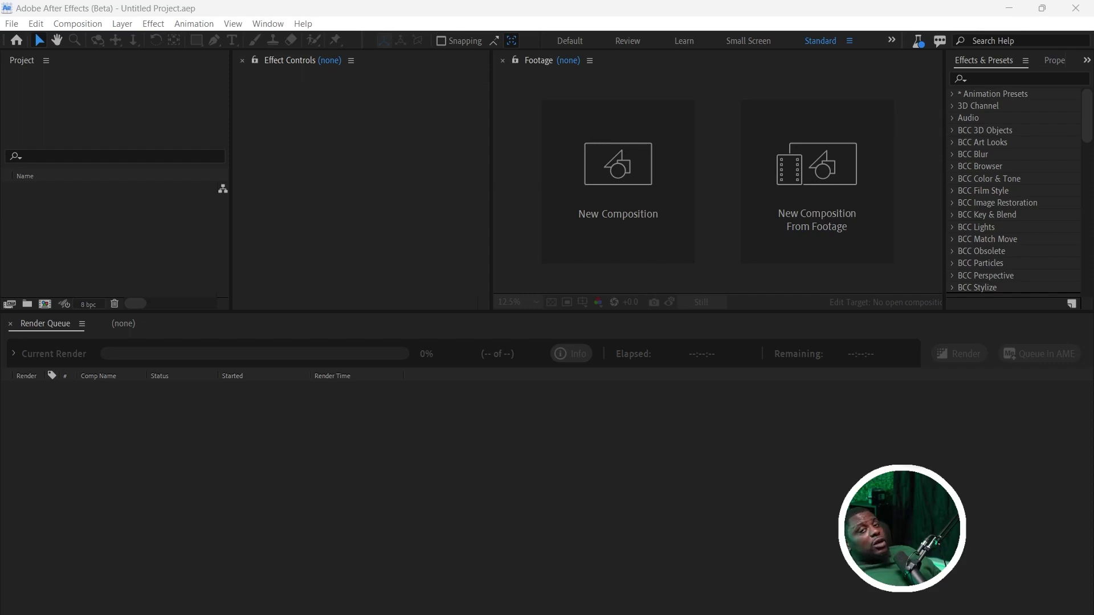
- Switch to After Effects, import Grave Yard Scene.mov and create a new composition from it
{"action": "left_click_drag", "start_coordinate": [0, 225], "coordinate": [117, 224]}
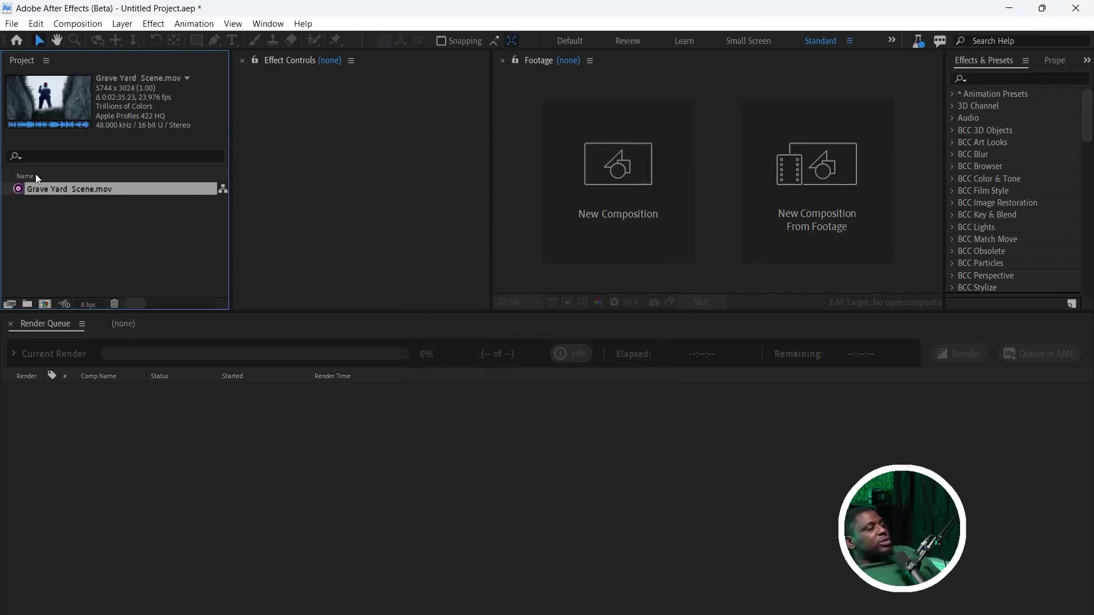
{"action": "right_click", "coordinate": [64, 191]}
{"action": "left_click", "coordinate": [174, 234]}
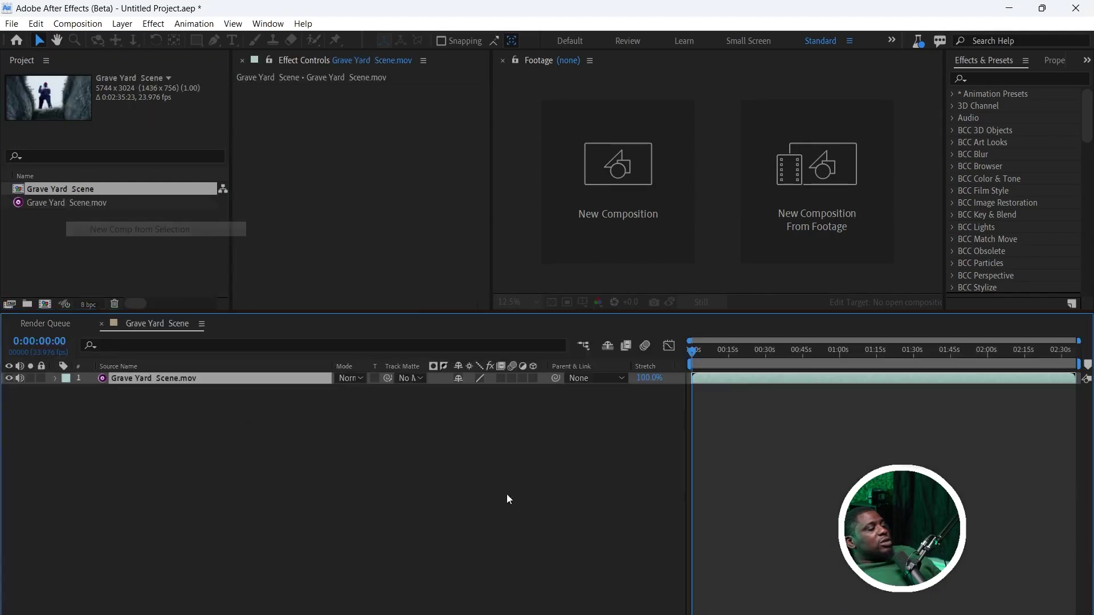
- Bring up the Grave Yard Scene composition viewer, move to 0:00:15:00 and enlarge the viewer area
{"action": "left_click_drag", "start_coordinate": [752, 361], "coordinate": [587, 390]}
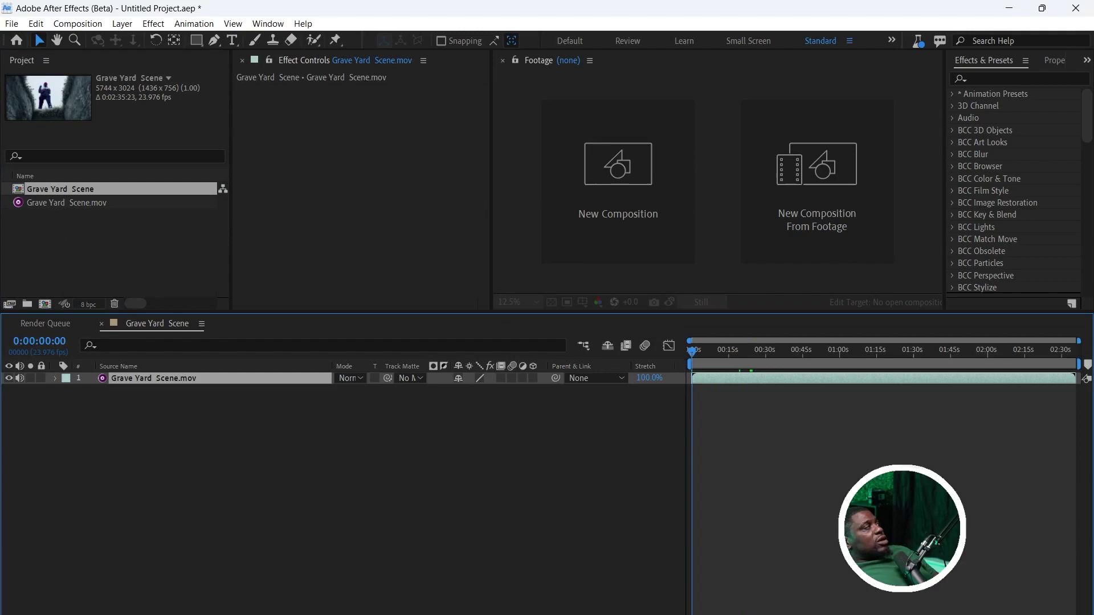
{"action": "left_click_drag", "start_coordinate": [0, 117], "coordinate": [717, 182]}
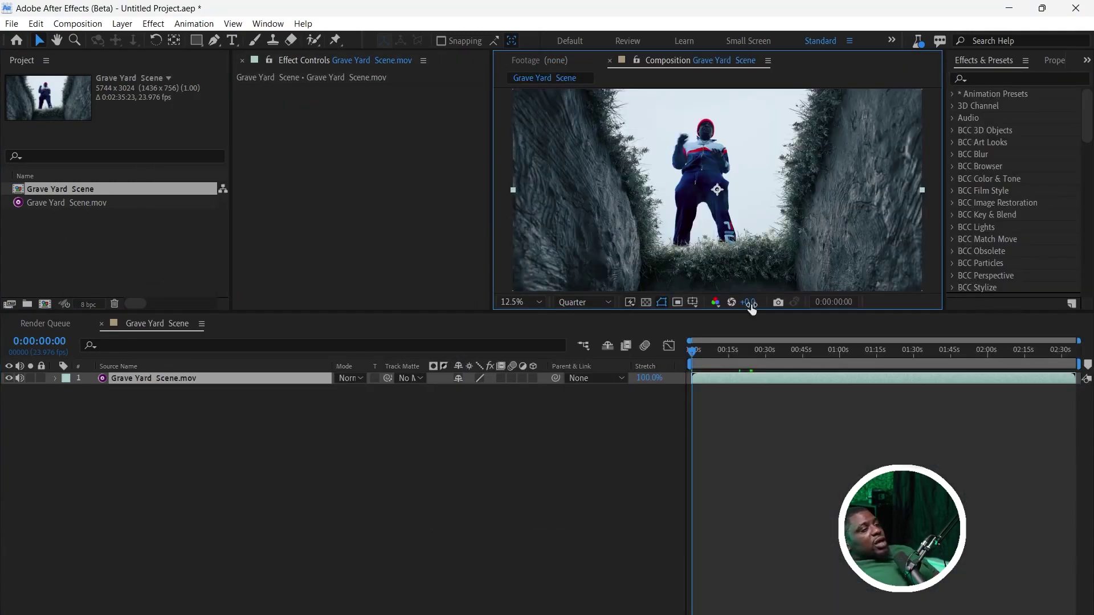
{"action": "left_click_drag", "start_coordinate": [757, 356], "coordinate": [726, 358]}
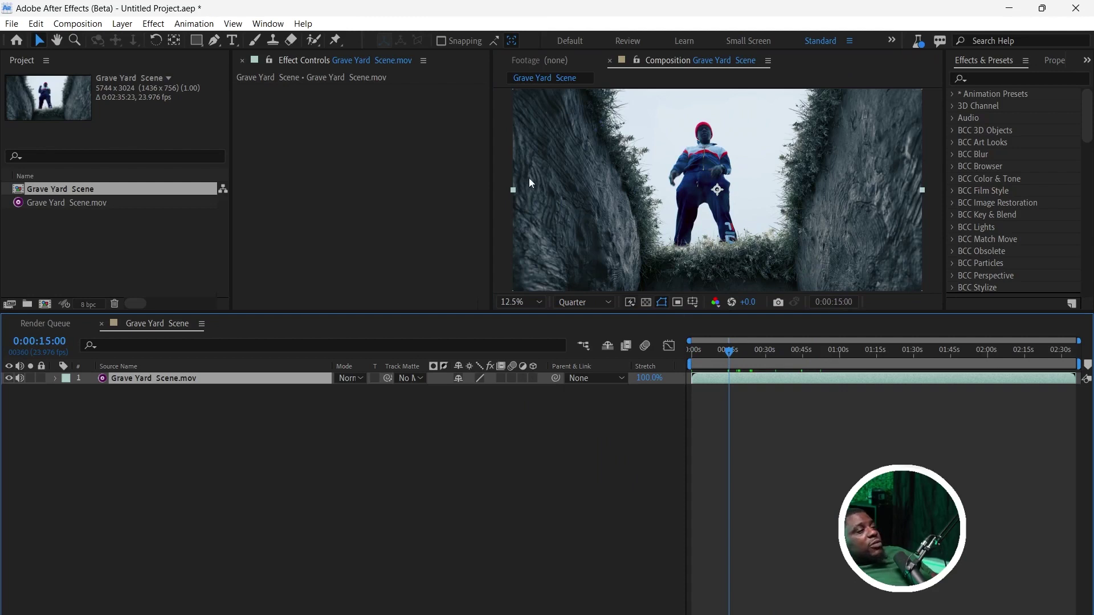
{"action": "left_click_drag", "start_coordinate": [488, 112], "coordinate": [374, 120]}
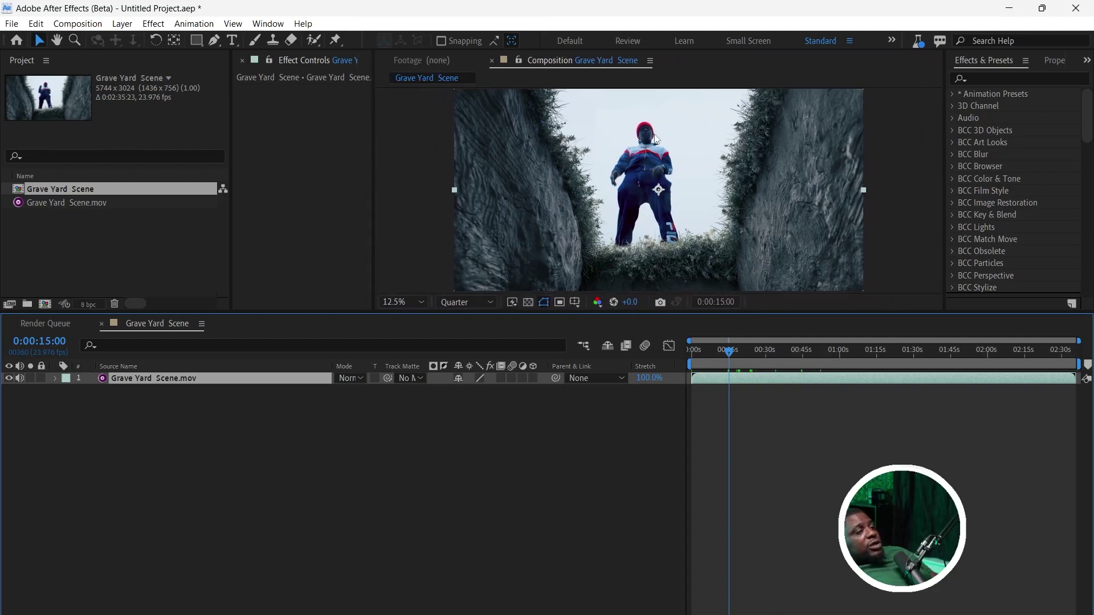
- Find the Luma Key effect and apply it to the Grave Yard Scene.mov layer
{"action": "left_click", "coordinate": [989, 79]}
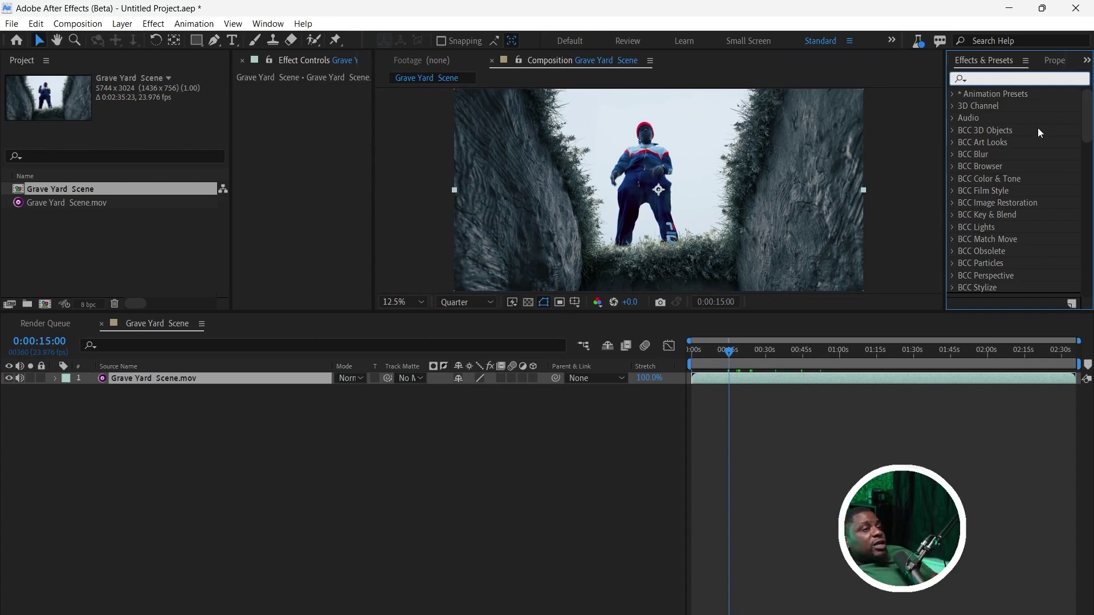
{"action": "type", "text": "luma ke"}
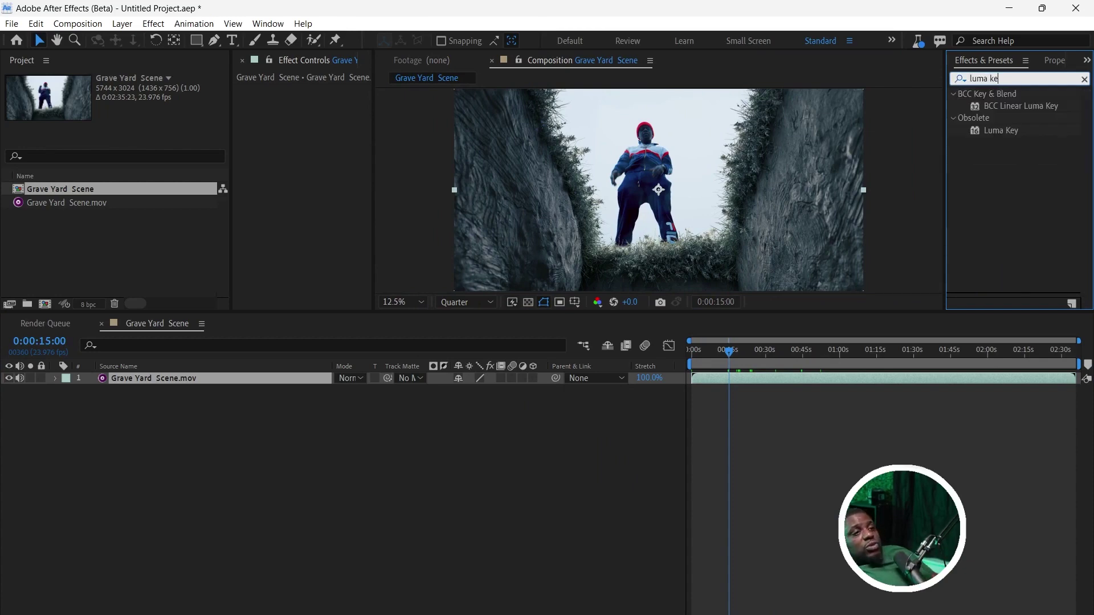
{"action": "left_click_drag", "start_coordinate": [1002, 130], "coordinate": [809, 377]}
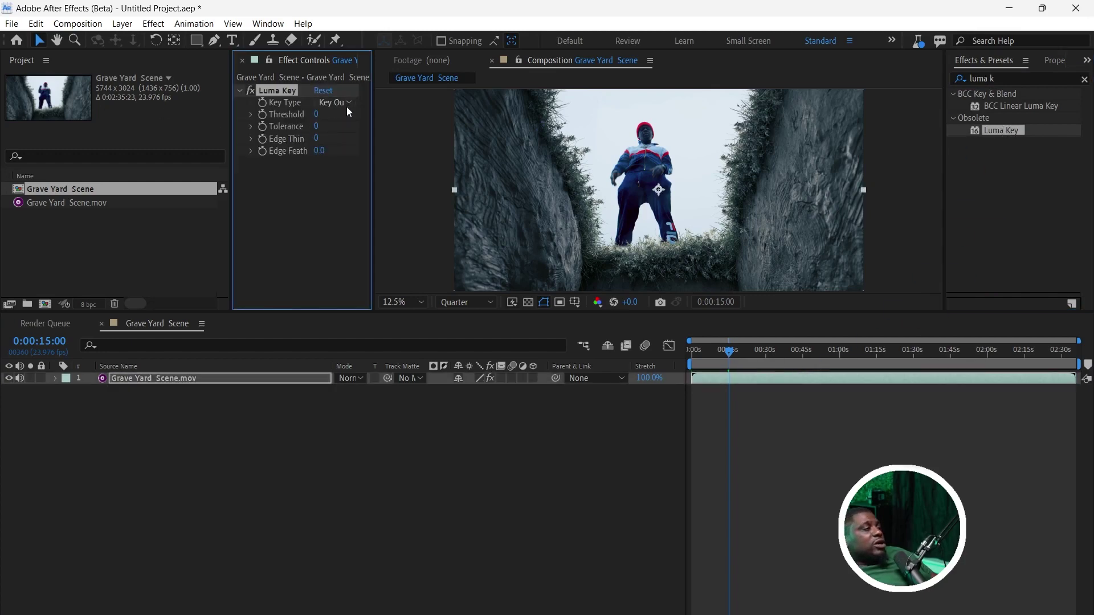
- Set the Luma Key to Key Out Brighter with a threshold of 196 and inspect the man's edges up close
{"action": "left_click_drag", "start_coordinate": [369, 118], "coordinate": [437, 118]}
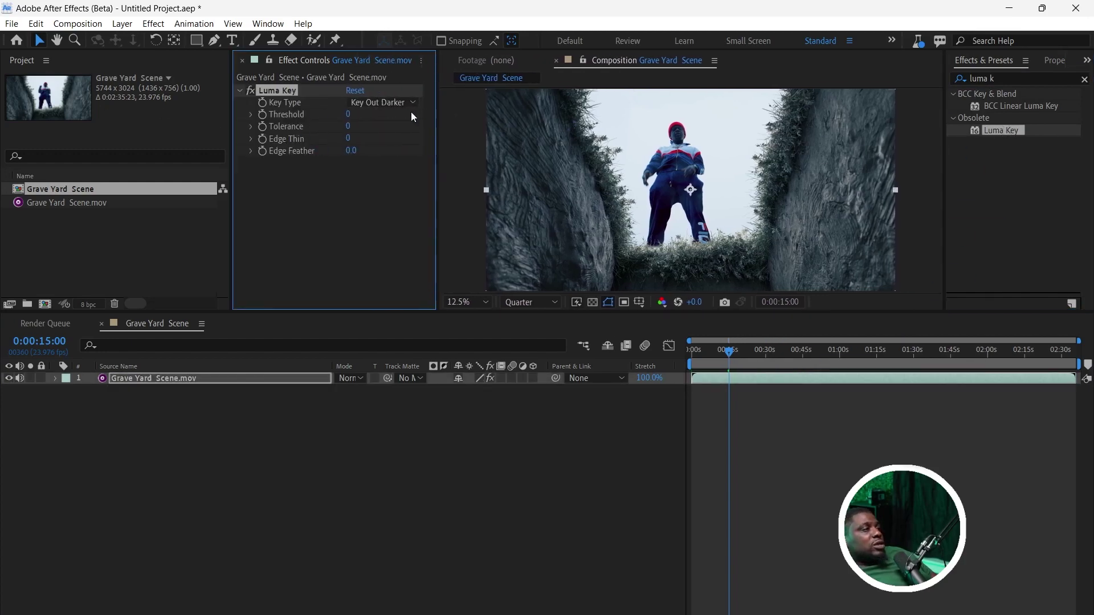
{"action": "left_click", "coordinate": [401, 104]}
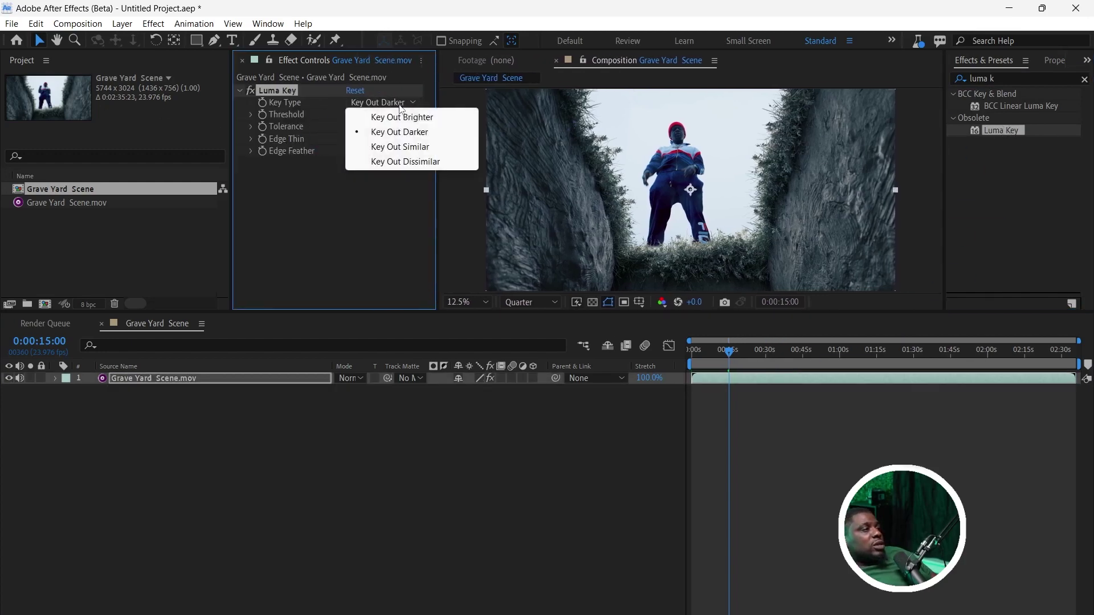
{"action": "left_click", "coordinate": [434, 119]}
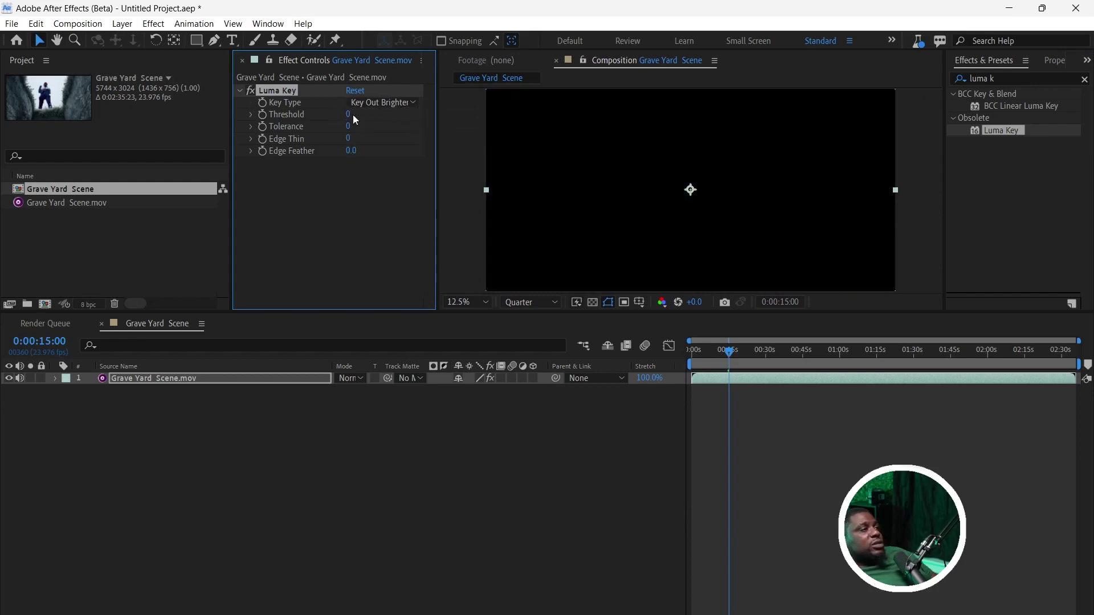
{"action": "left_click_drag", "start_coordinate": [350, 115], "coordinate": [485, 113]}
{"action": "scroll", "coordinate": [703, 158], "scroll_direction": "up", "scroll_amount": 2}
{"action": "left_click_drag", "start_coordinate": [706, 159], "coordinate": [701, 206]}
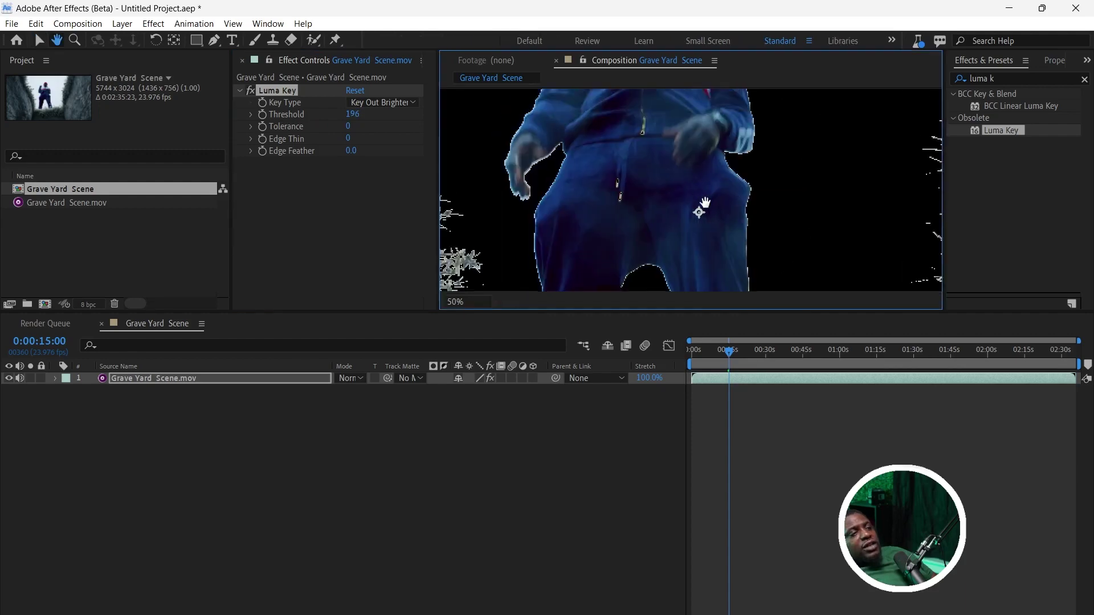
{"action": "left_click_drag", "start_coordinate": [647, 96], "coordinate": [718, 234]}
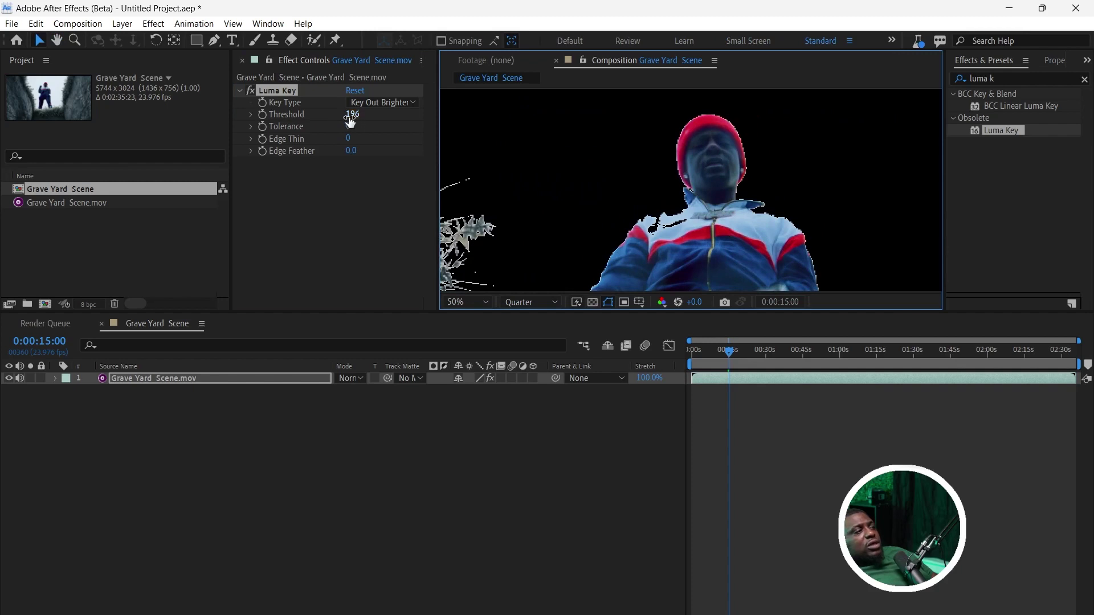
- Refine the Luma Key to a threshold of 197, tolerance of 7, edge thin of -1 and edge feather of 40.1
{"action": "left_click_drag", "start_coordinate": [354, 116], "coordinate": [365, 119]}
{"action": "scroll", "coordinate": [749, 200], "scroll_direction": "down", "scroll_amount": 4}
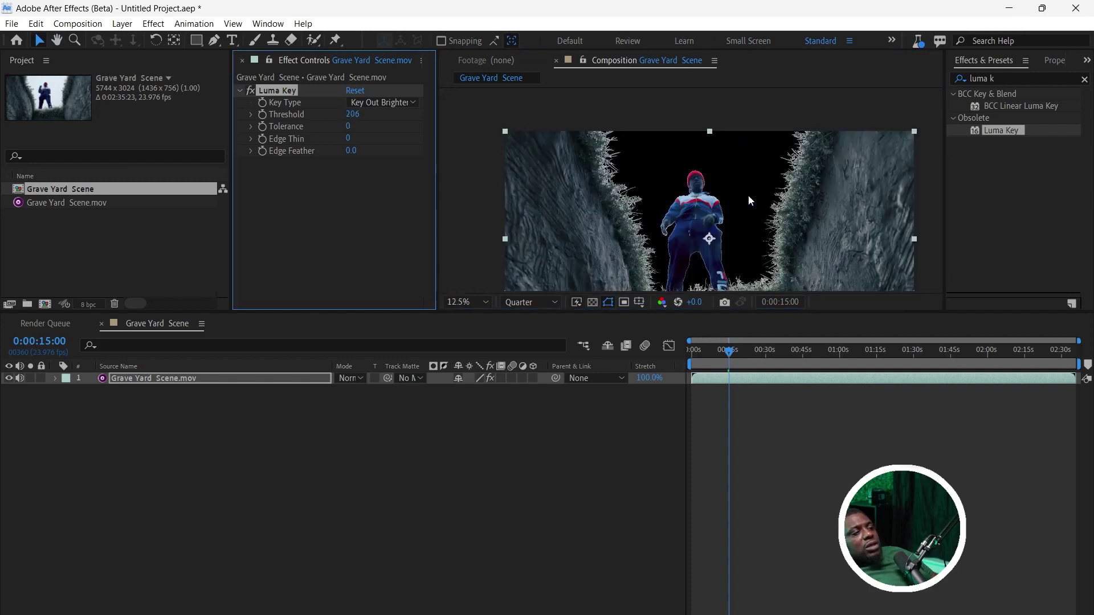
{"action": "left_click_drag", "start_coordinate": [715, 235], "coordinate": [713, 192]}
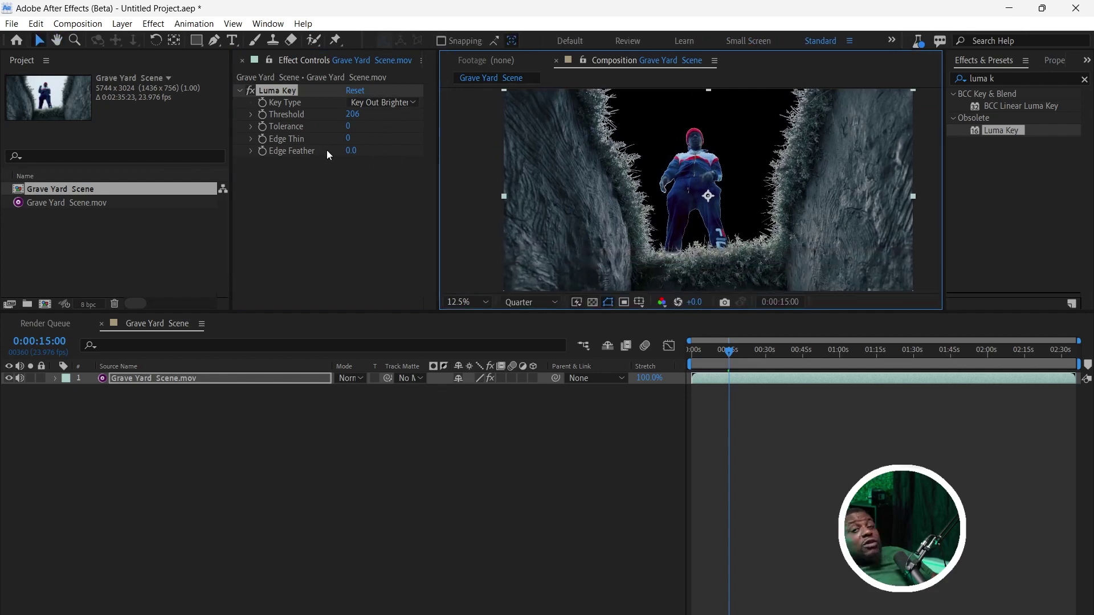
{"action": "left_click_drag", "start_coordinate": [352, 150], "coordinate": [422, 138]}
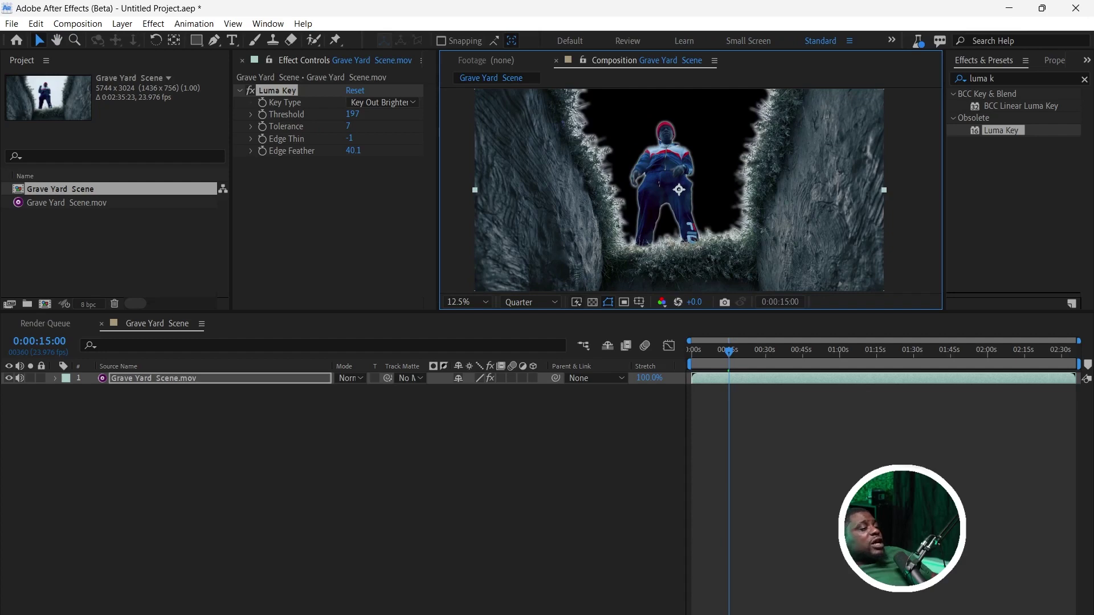
- Import the dark cloud and lightning 4K video clip into the project
{"action": "mouse_move", "coordinate": [879, 614]}
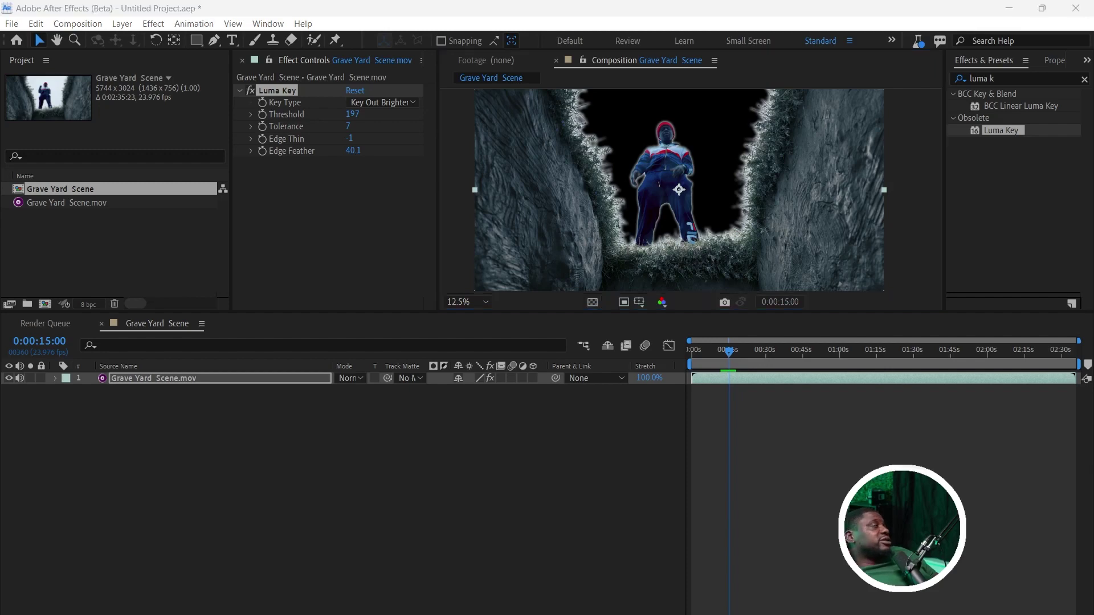
{"action": "left_click_drag", "start_coordinate": [0, 127], "coordinate": [143, 247]}
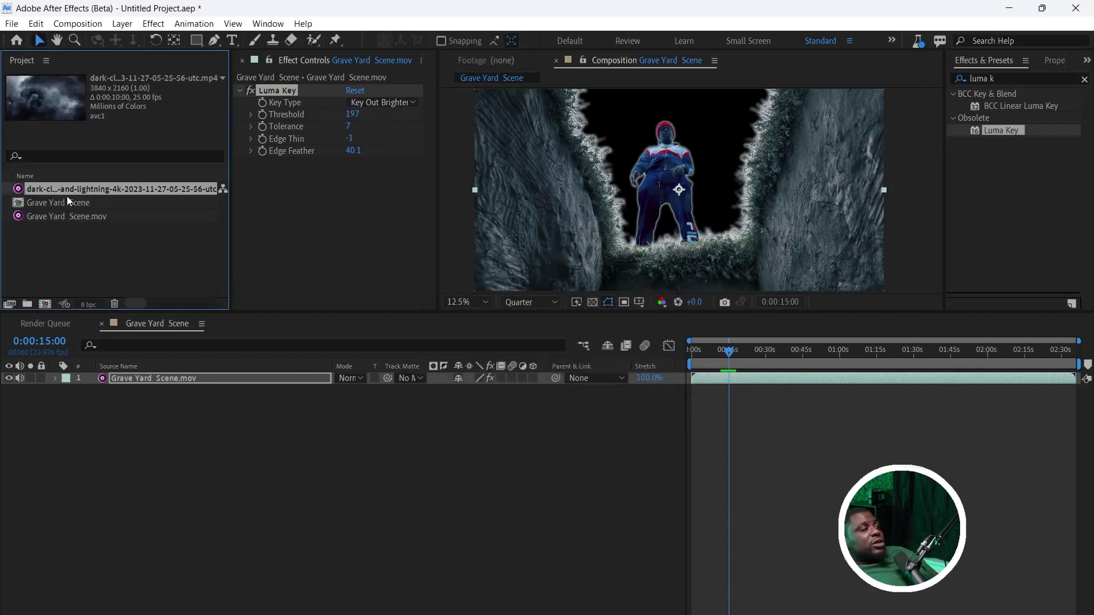
- Place the dark cloud clip beneath the Grave Yard Scene.mov layer, scaled to 135% and raised to fill the keyed-out sky
{"action": "left_click_drag", "start_coordinate": [111, 206], "coordinate": [345, 424]}
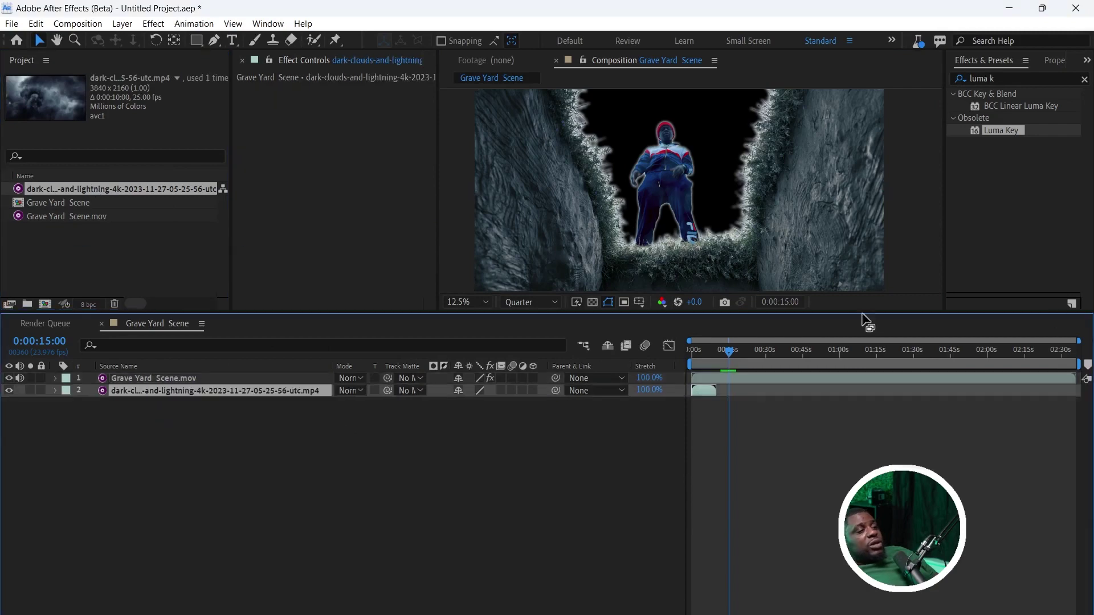
{"action": "left_click_drag", "start_coordinate": [723, 368], "coordinate": [700, 367]}
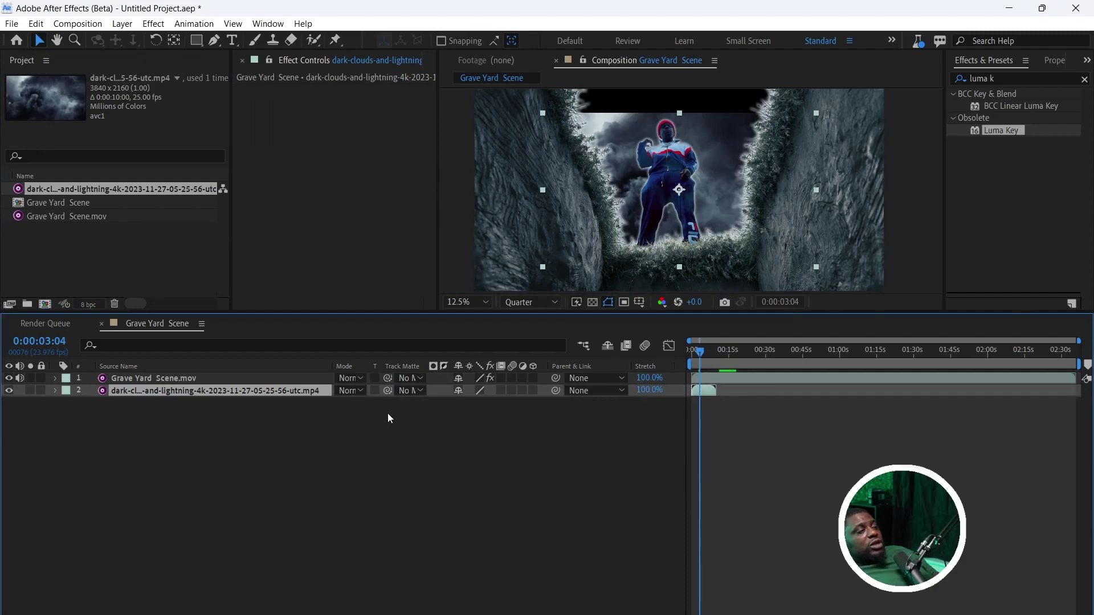
{"action": "key", "text": "s"}
{"action": "left_click_drag", "start_coordinate": [477, 403], "coordinate": [497, 403]}
{"action": "left_click_drag", "start_coordinate": [719, 178], "coordinate": [741, 149]}
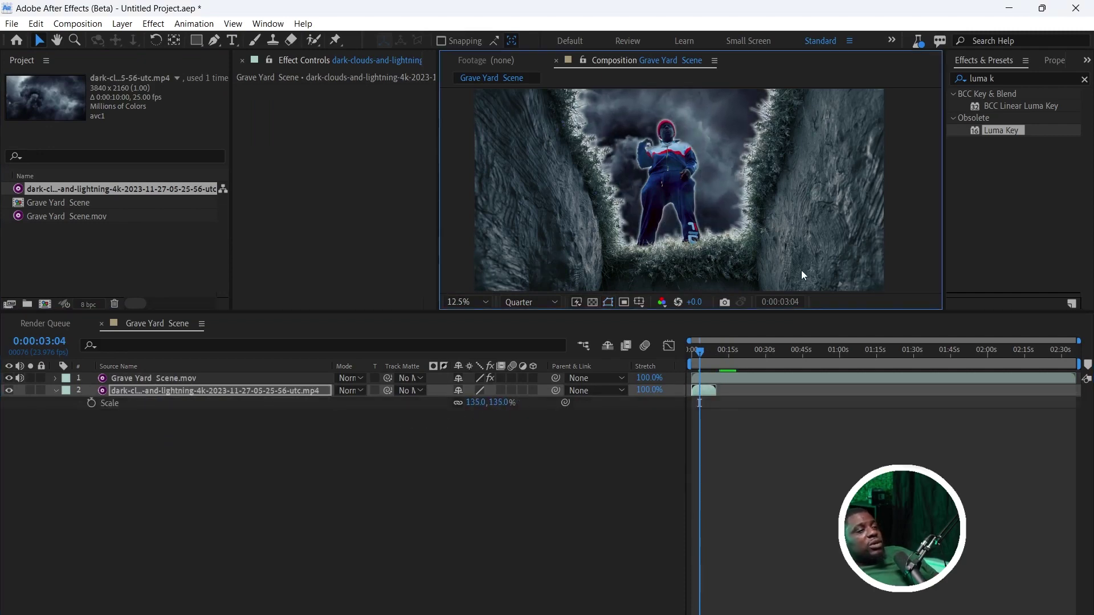
{"action": "key", "text": "space"}
{"action": "left_click", "coordinate": [792, 501]}
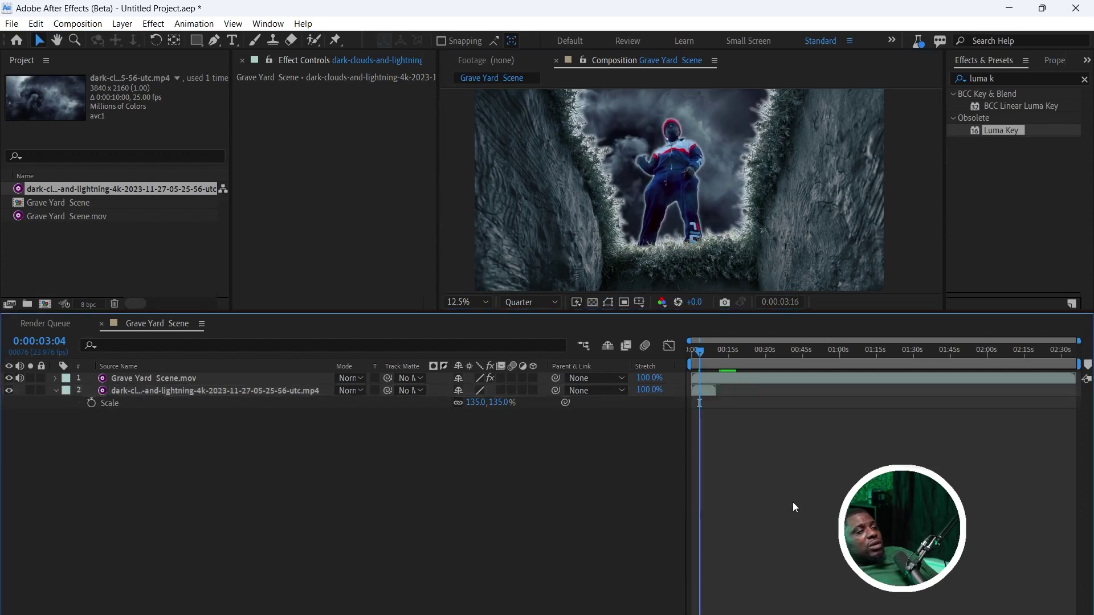
- Refine the Grave Yard Scene.mov Luma Key to threshold 202, edge thin 1 and edge feather 14.4, and preview the result
{"action": "left_click", "coordinate": [710, 377]}
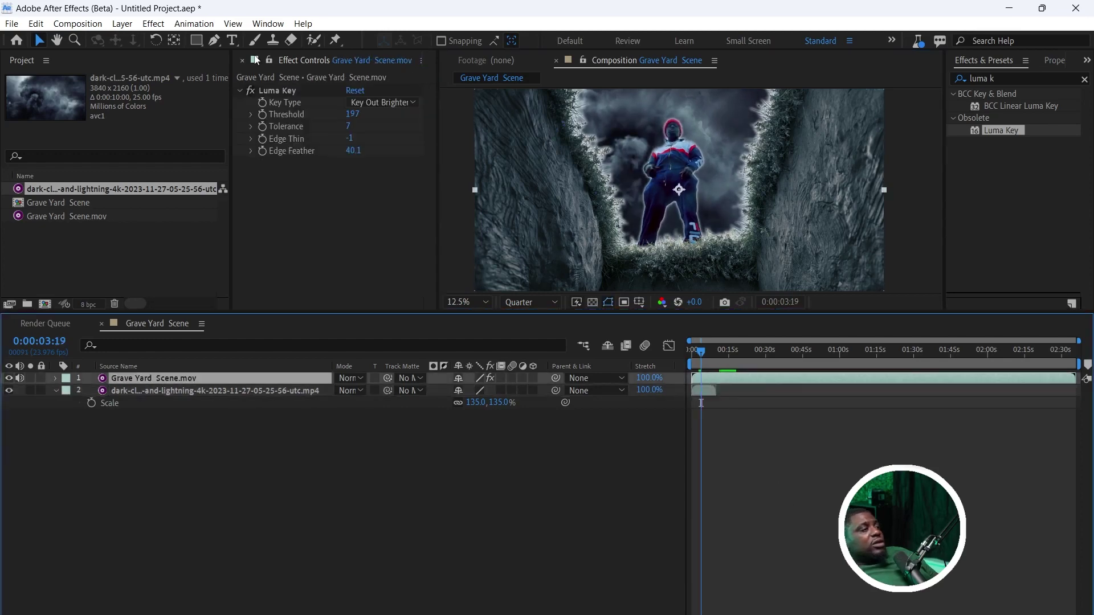
{"action": "left_click_drag", "start_coordinate": [351, 151], "coordinate": [199, 158]}
{"action": "left_click_drag", "start_coordinate": [352, 151], "coordinate": [402, 157]}
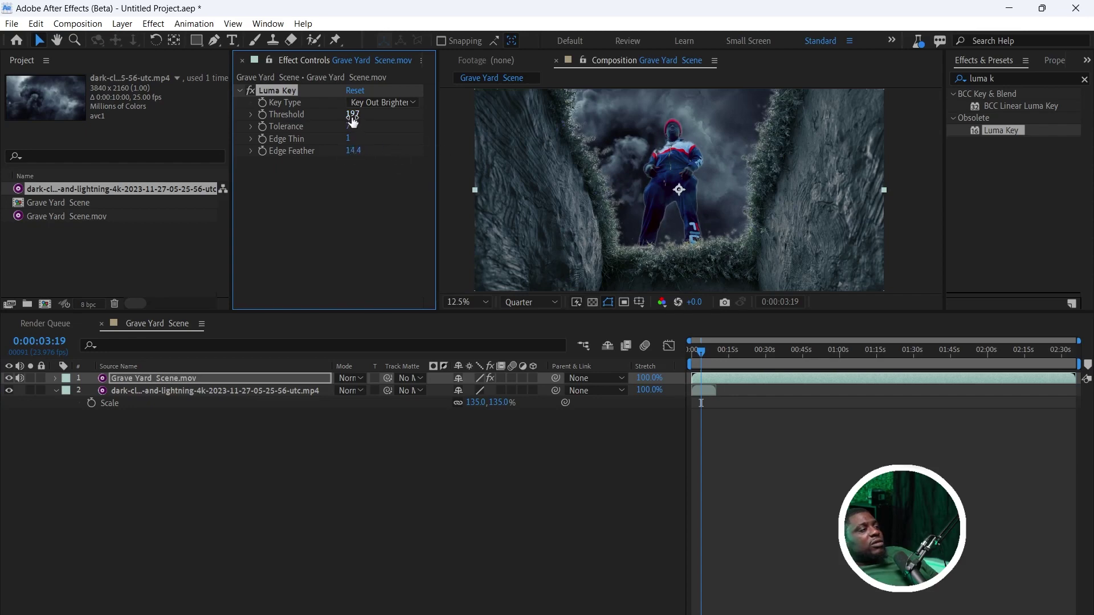
{"action": "left_click_drag", "start_coordinate": [354, 117], "coordinate": [356, 114]}
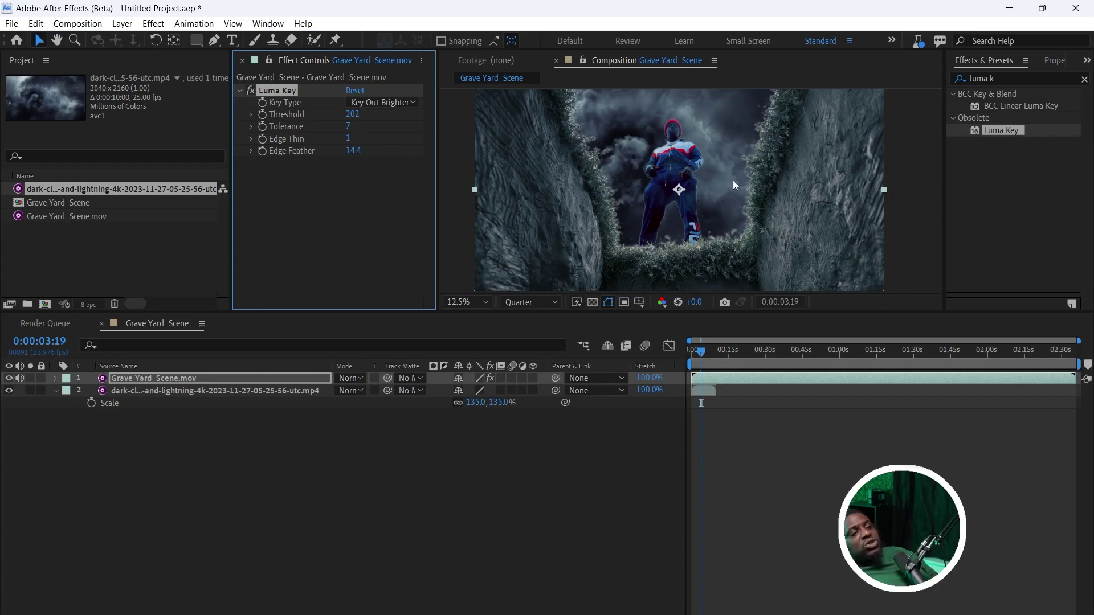
{"action": "key", "text": "space"}
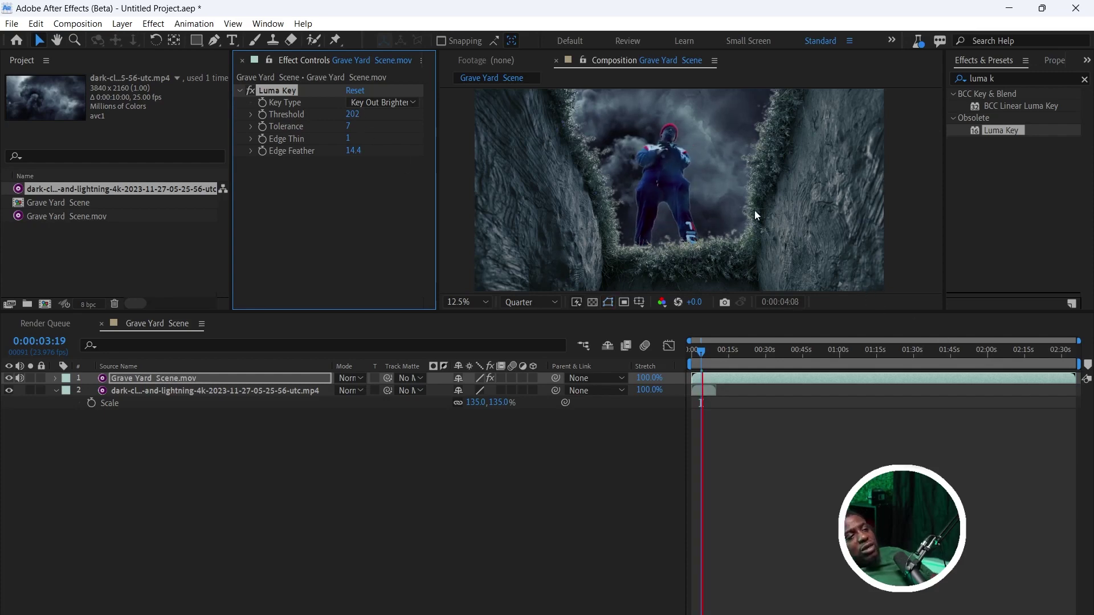
{"action": "key", "text": "space"}
- Duplicate the cloud layer and move the copy after the end of the original clip on the timeline
{"action": "left_click", "coordinate": [702, 391]}
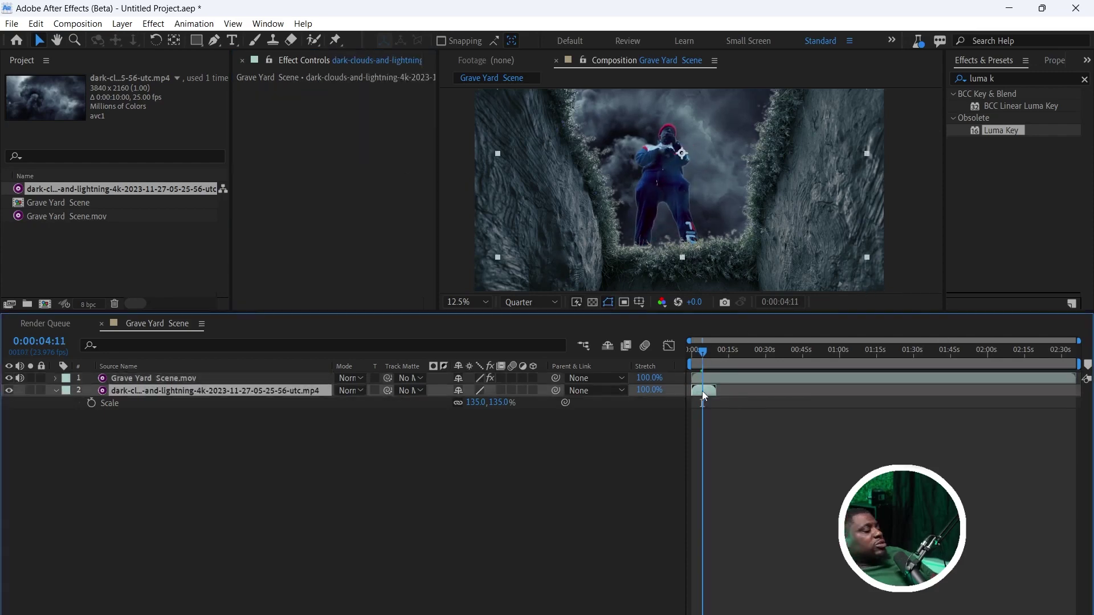
{"action": "key", "text": "ctrl+d"}
{"action": "mouse_move", "coordinate": [702, 391]}
{"action": "left_mouse_down"}
{"action": "mouse_move", "coordinate": [728, 396]}
{"action": "mouse_move", "coordinate": [696, 379]}
{"action": "mouse_move", "coordinate": [705, 384]}
{"action": "left_mouse_up"}
{"action": "left_click", "coordinate": [222, 395], "text": "ctrl"}
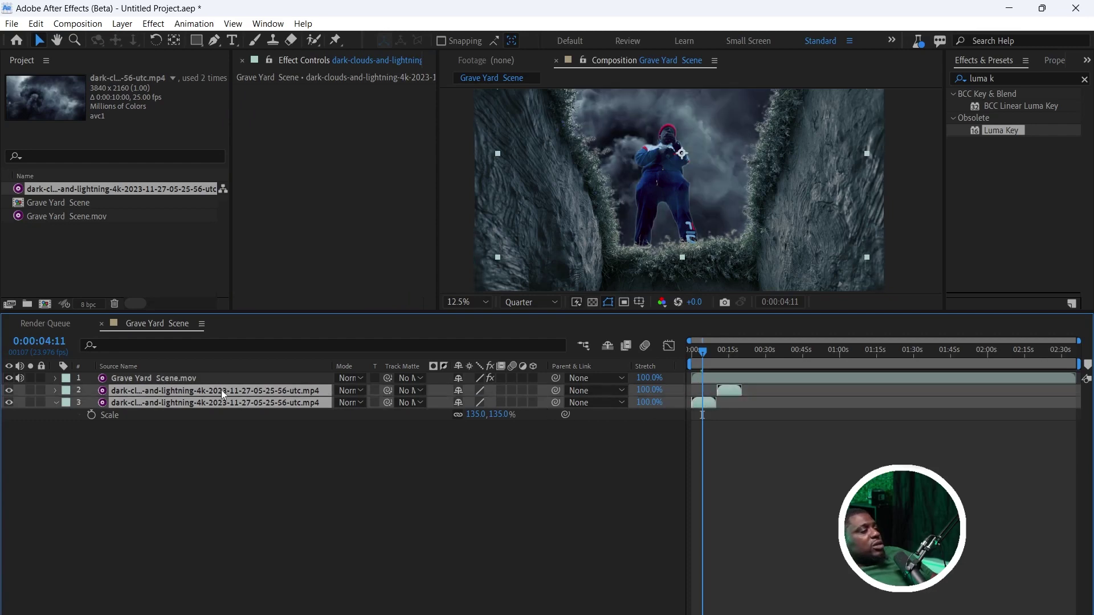
{"action": "right_click", "coordinate": [224, 392]}
{"action": "left_click", "coordinate": [683, 469]}
- Close the gap between the two cloud clips so the copy starts where the first one ends
{"action": "key", "text": "equal"}
{"action": "key", "text": "equal"}
{"action": "key", "text": "equal"}
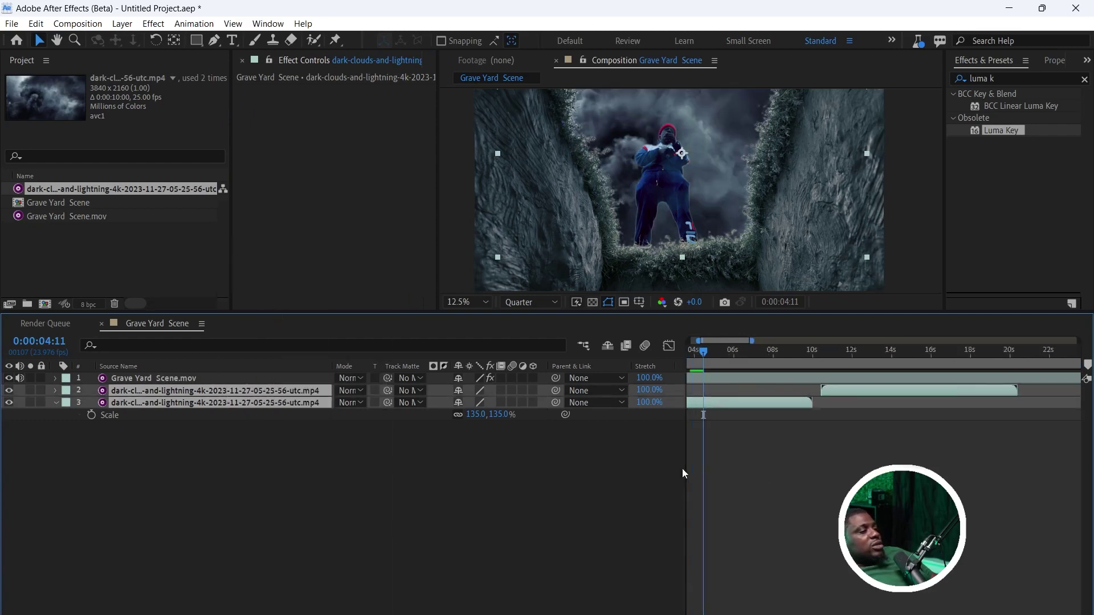
{"action": "key", "text": "equal"}
{"action": "left_click_drag", "start_coordinate": [986, 392], "coordinate": [976, 444]}
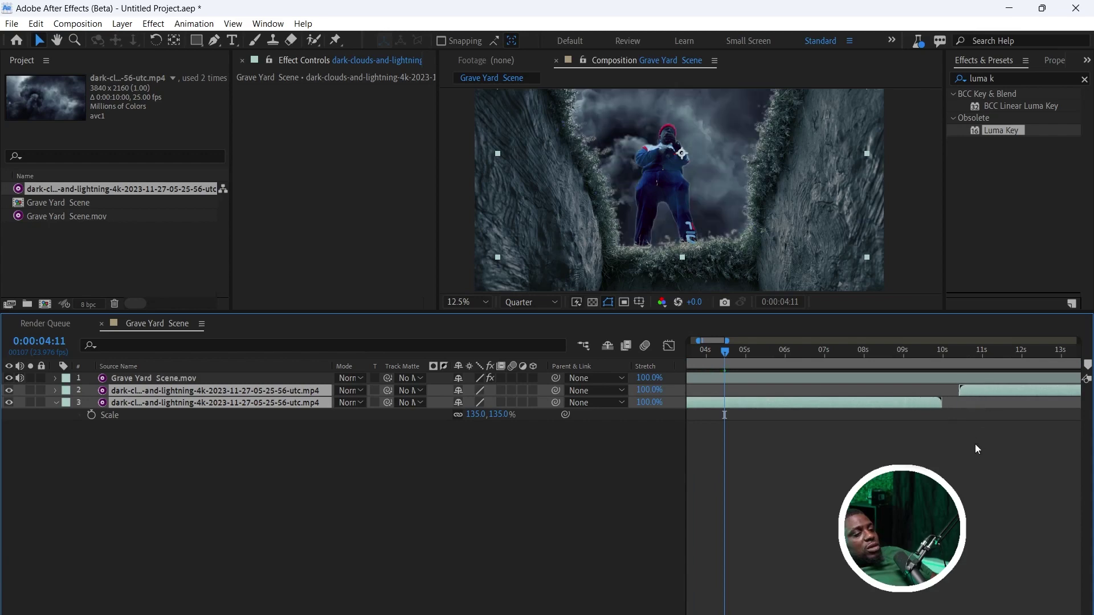
{"action": "left_click", "coordinate": [976, 449]}
{"action": "left_click_drag", "start_coordinate": [996, 392], "coordinate": [979, 392]}
{"action": "mouse_move", "coordinate": [899, 352]}
{"action": "left_mouse_down"}
{"action": "mouse_move", "coordinate": [969, 359]}
{"action": "mouse_move", "coordinate": [915, 358]}
{"action": "left_mouse_up"}
{"action": "key", "text": "minus"}
{"action": "key", "text": "minus"}
{"action": "key", "text": "minus"}
{"action": "key", "text": "minus"}
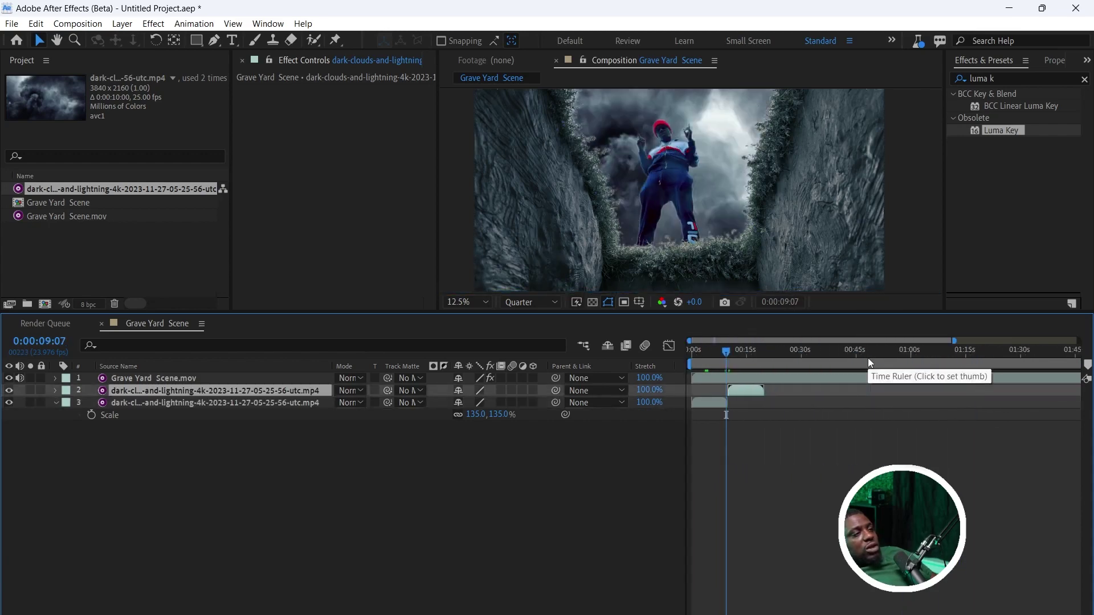
- Pre-compose the two cloud layers as Pre-comp 1, with its duration adjusted to the span of the selected layers
{"action": "left_click", "coordinate": [230, 402], "text": "shift"}
{"action": "right_click", "coordinate": [256, 402]}
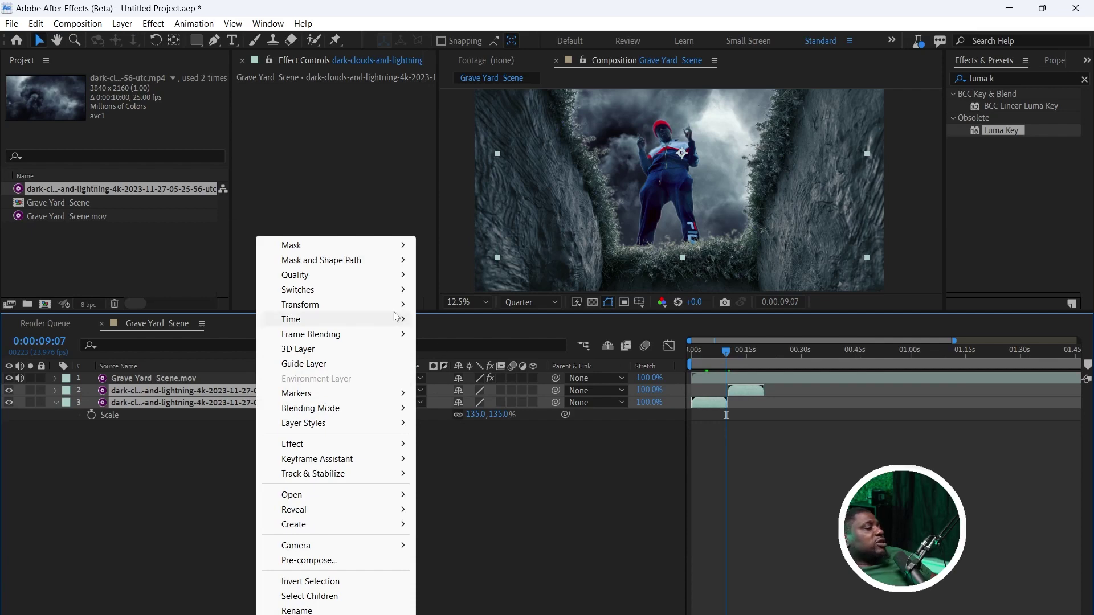
{"action": "left_click", "coordinate": [359, 561]}
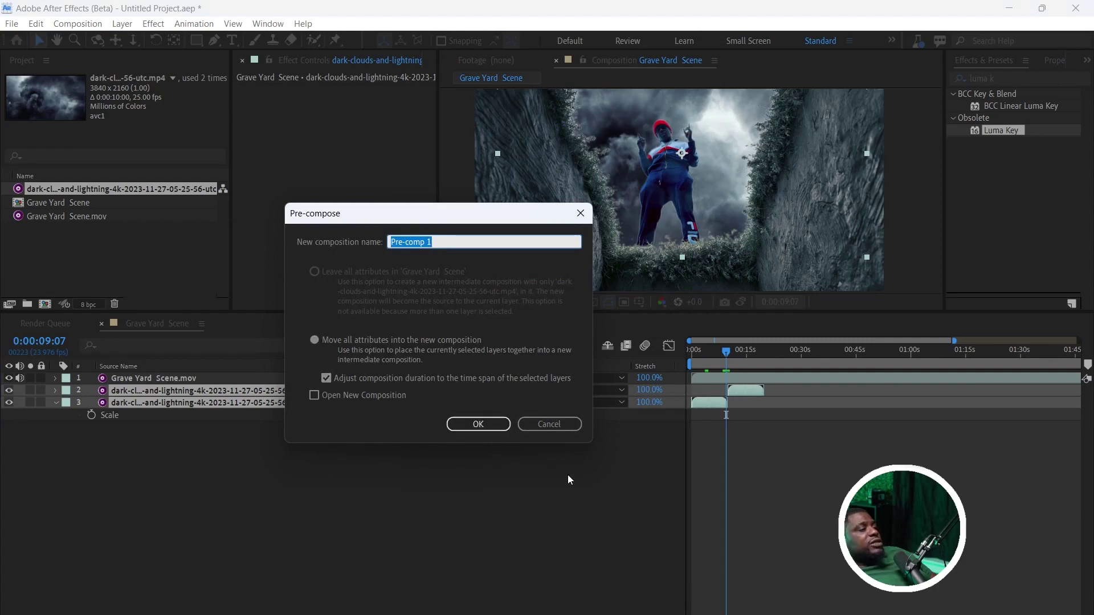
{"action": "left_click", "coordinate": [476, 423]}
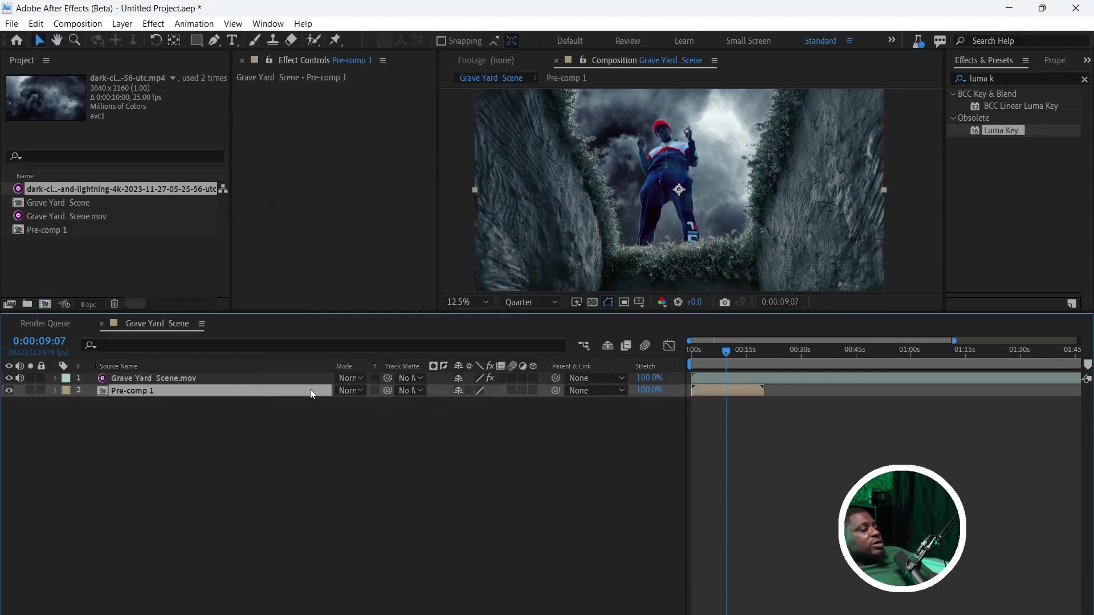
- Duplicate the Pre-comp 1 layer twice and arrange the three copies end to end on the timeline
{"action": "key", "text": "ctrl+d"}
{"action": "left_click_drag", "start_coordinate": [732, 390], "coordinate": [861, 398]}
{"action": "key", "text": "ctrl+d"}
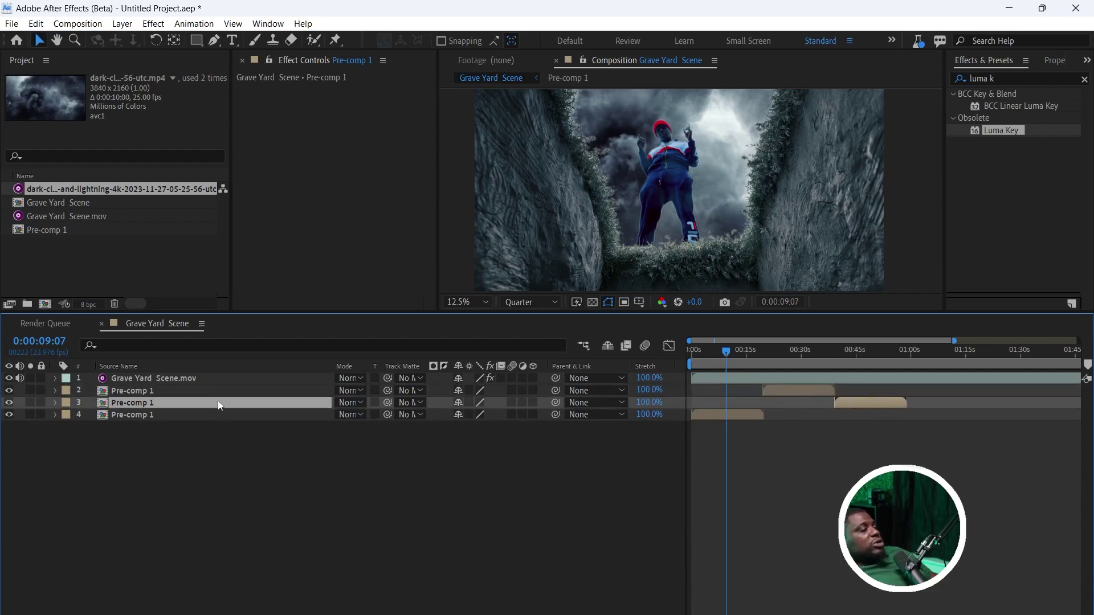
{"action": "scroll", "coordinate": [762, 417], "scroll_direction": "up", "scroll_amount": 3}
{"action": "scroll", "coordinate": [883, 417], "scroll_direction": "down", "scroll_amount": 3}
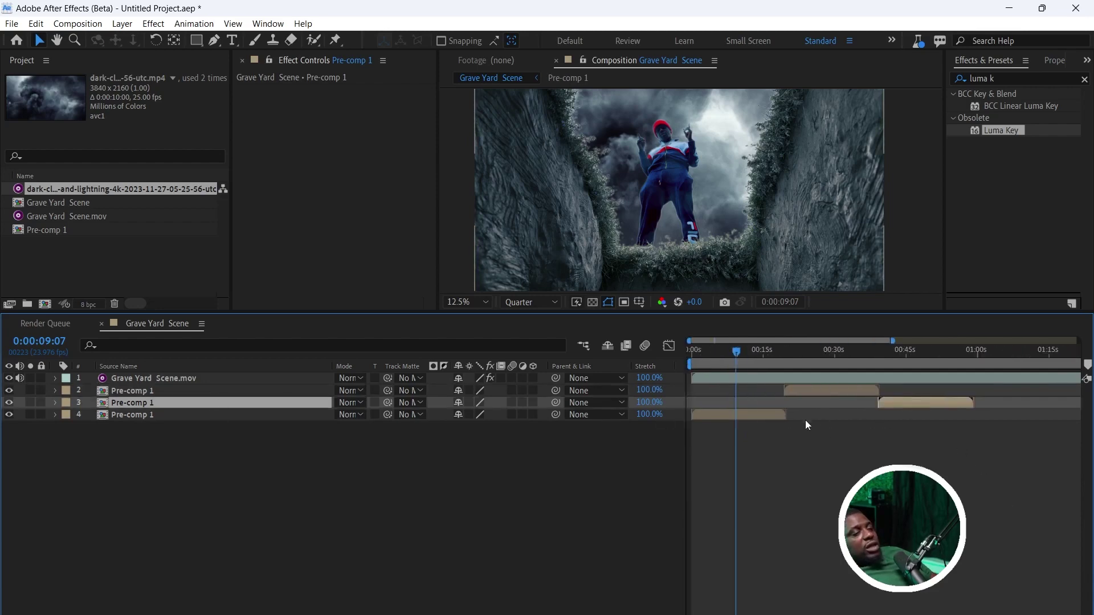
- Pre-compose the three Pre-comp 1 layers as Pre-comp 2, with its duration adjusted to the span of the selected layers
{"action": "left_click", "coordinate": [251, 392]}
{"action": "left_click", "coordinate": [248, 415], "text": "shift"}
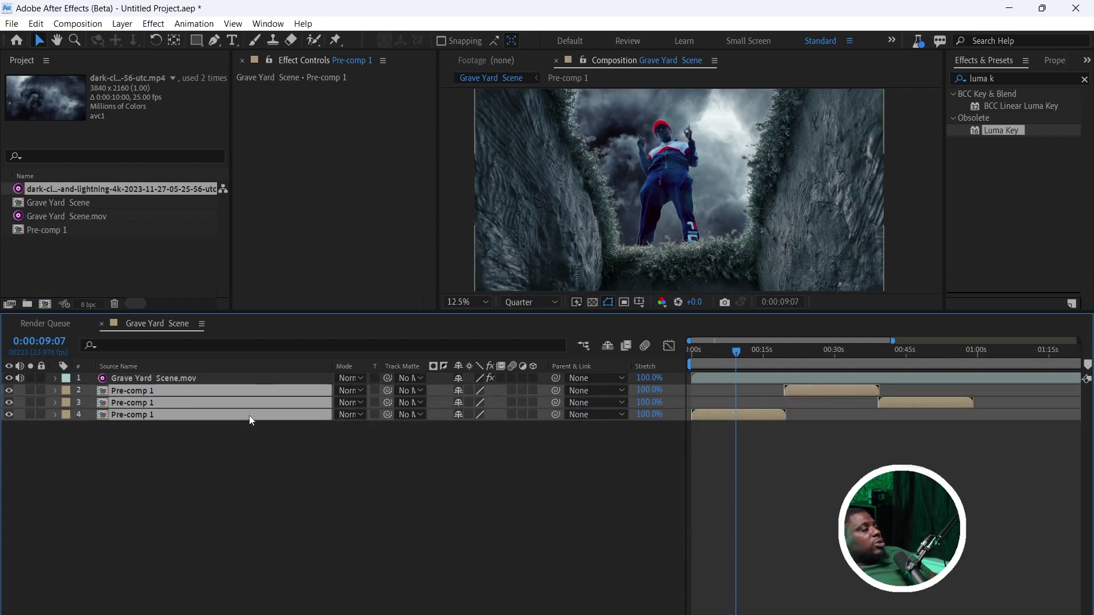
{"action": "right_click", "coordinate": [250, 414]}
{"action": "left_click", "coordinate": [336, 324]}
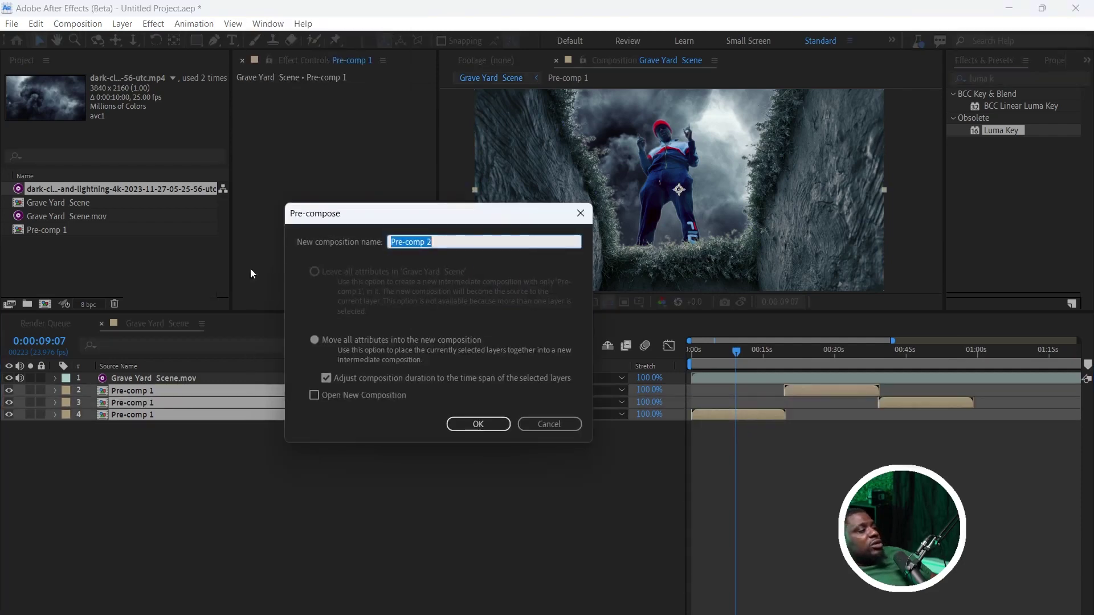
{"action": "left_click", "coordinate": [474, 429]}
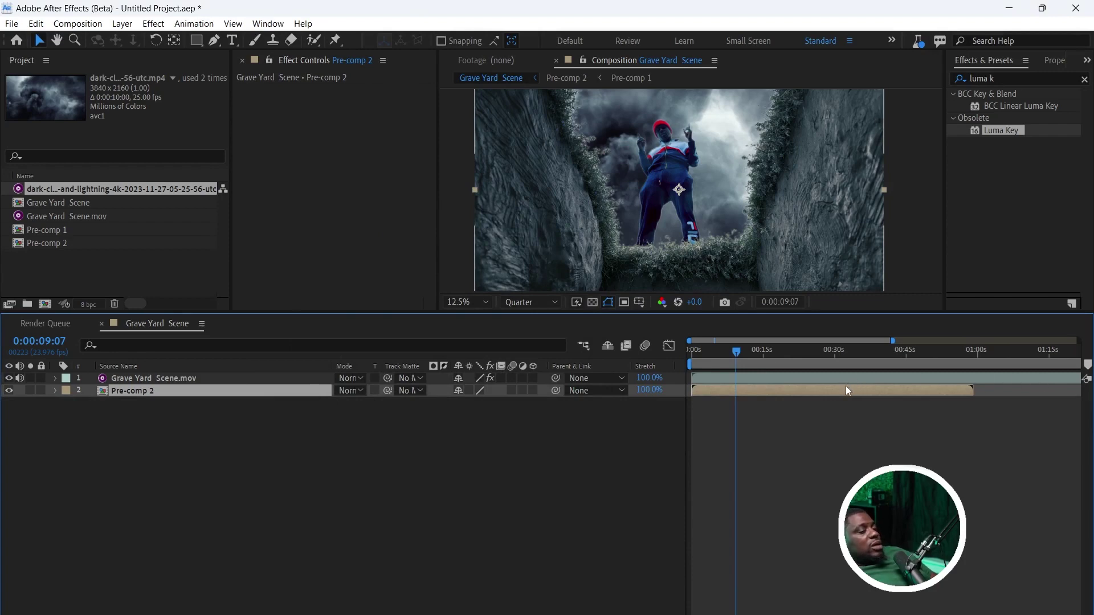
- Duplicate Pre-comp 2 twice, stagger the copies to cover the whole Grave Yard Scene.mov length, and preview from the start
{"action": "key", "text": "ctrl+d"}
{"action": "left_click_drag", "start_coordinate": [842, 389], "coordinate": [1010, 394]}
{"action": "key", "text": "ctrl+d"}
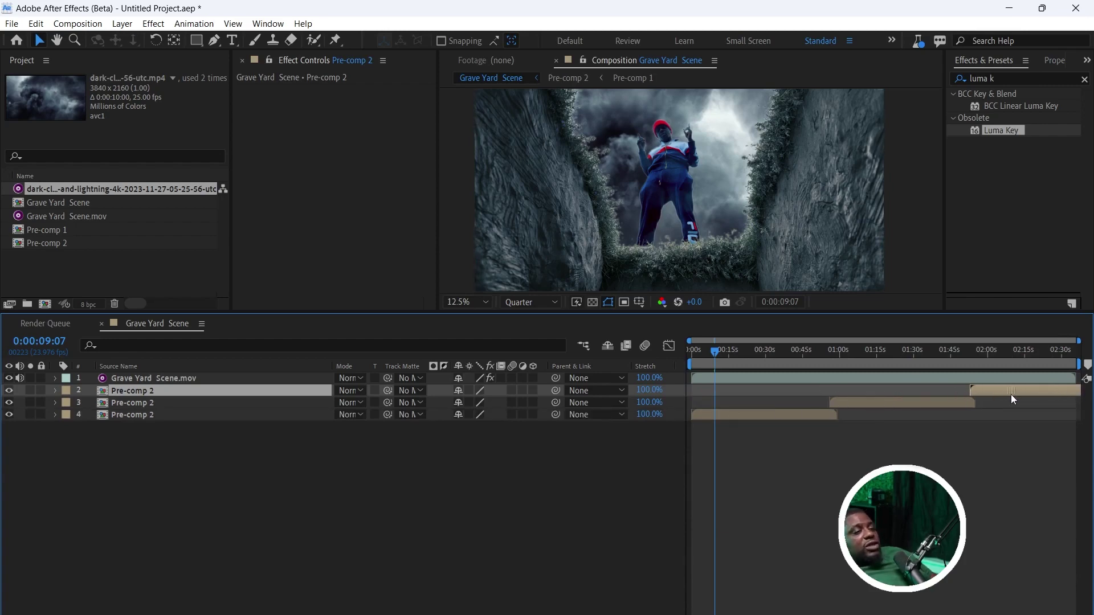
{"action": "left_click_drag", "start_coordinate": [808, 359], "coordinate": [648, 361]}
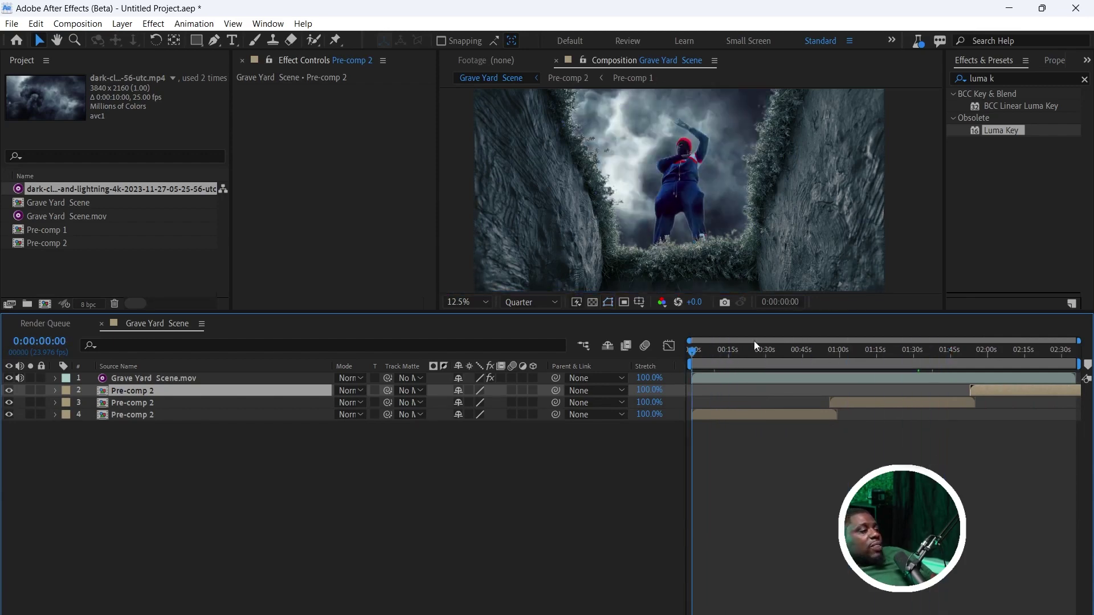
{"action": "key", "text": "space"}
{"action": "scroll", "coordinate": [774, 241], "scroll_direction": "down", "scroll_amount": 1}
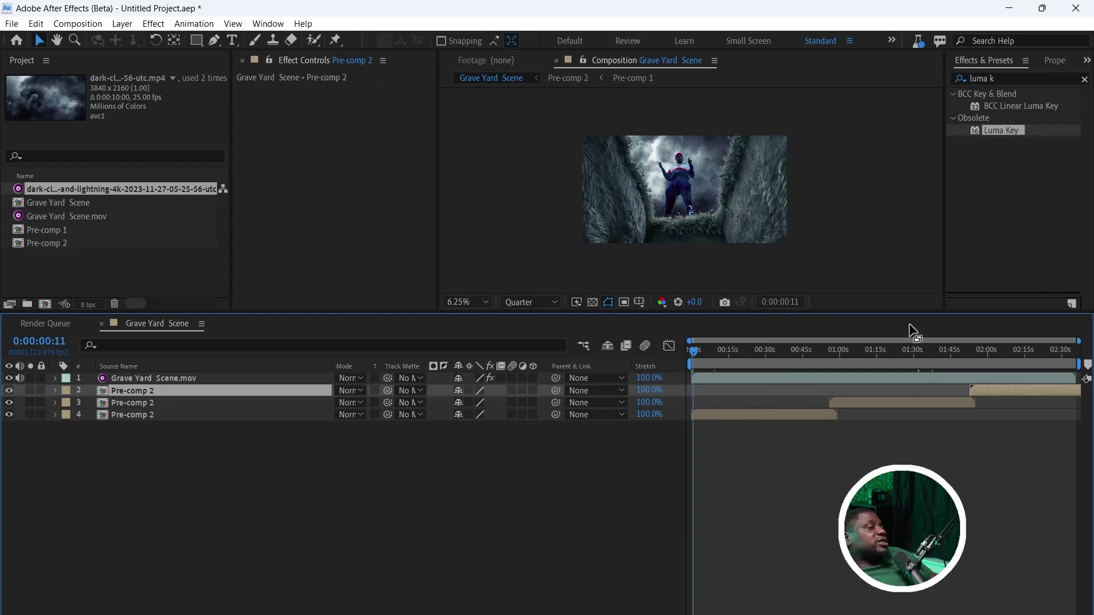
- Replace the effects search with "cc radi" to find the CC Radial Blur effect
{"action": "left_click", "coordinate": [1085, 80]}
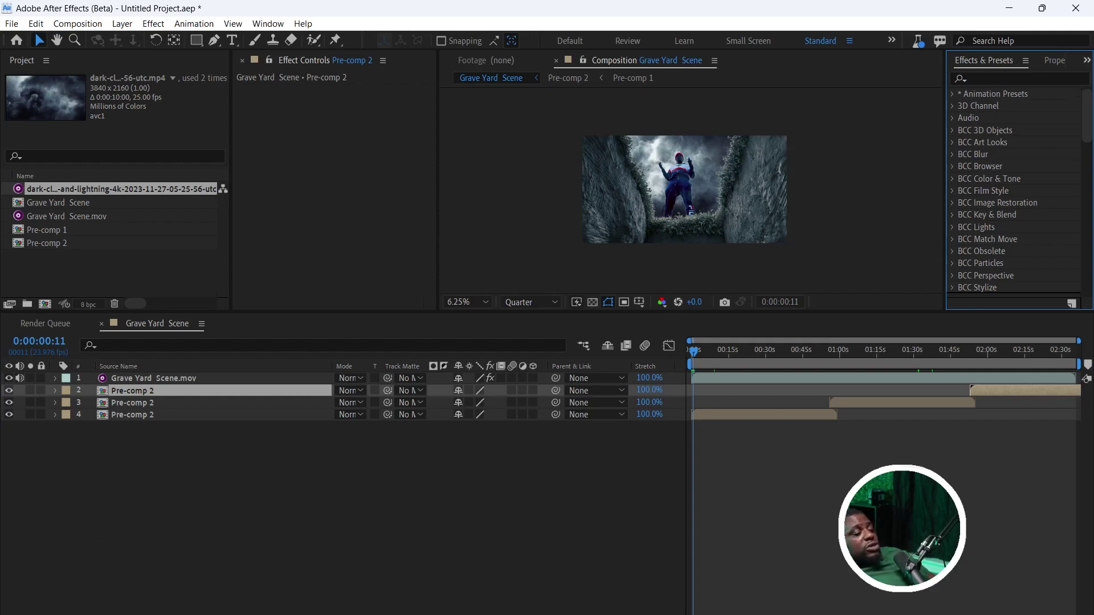
{"action": "left_click", "coordinate": [968, 75]}
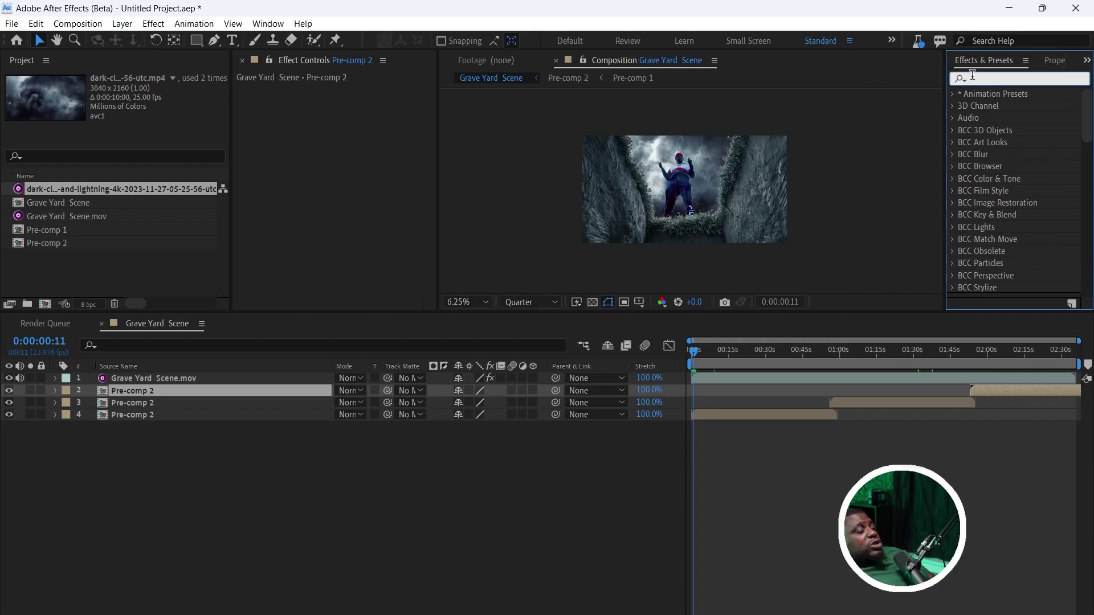
{"action": "type", "text": "cc"}
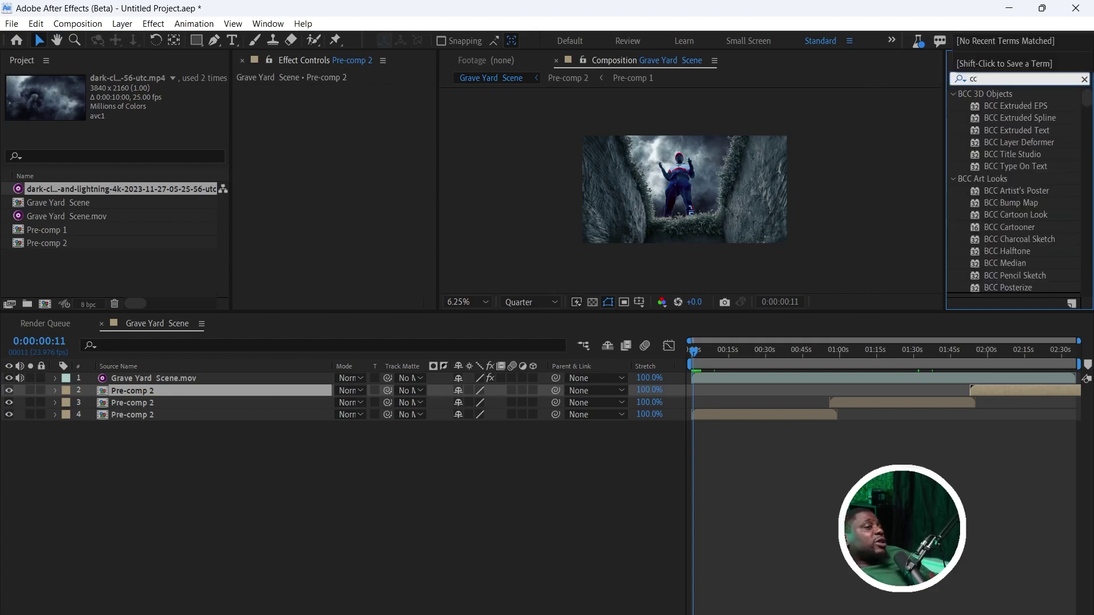
{"action": "left_click", "coordinate": [973, 76]}
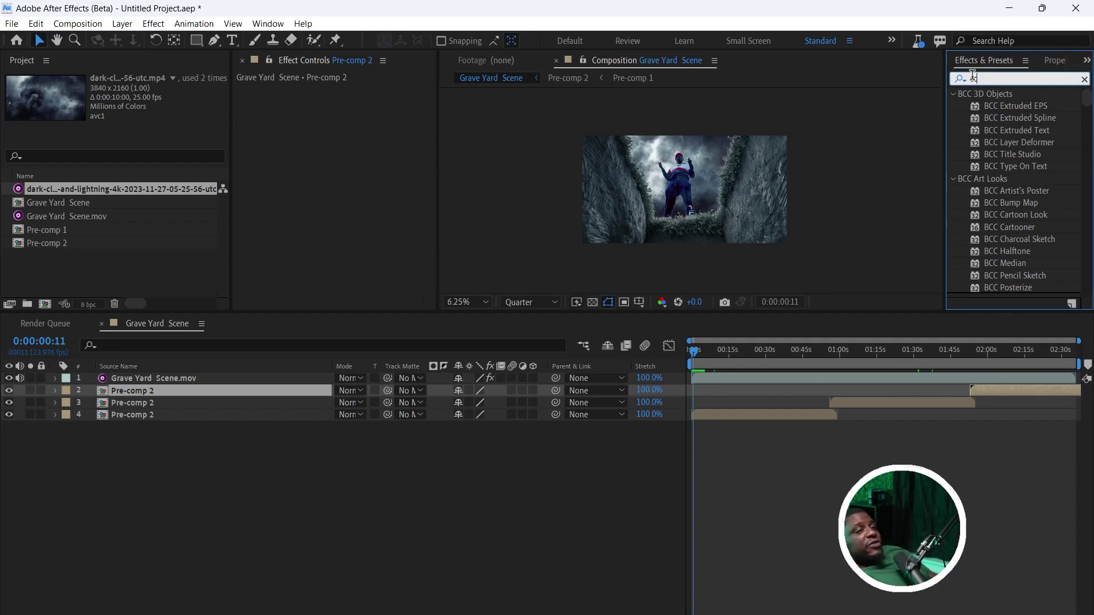
{"action": "type", "text": "radi"}
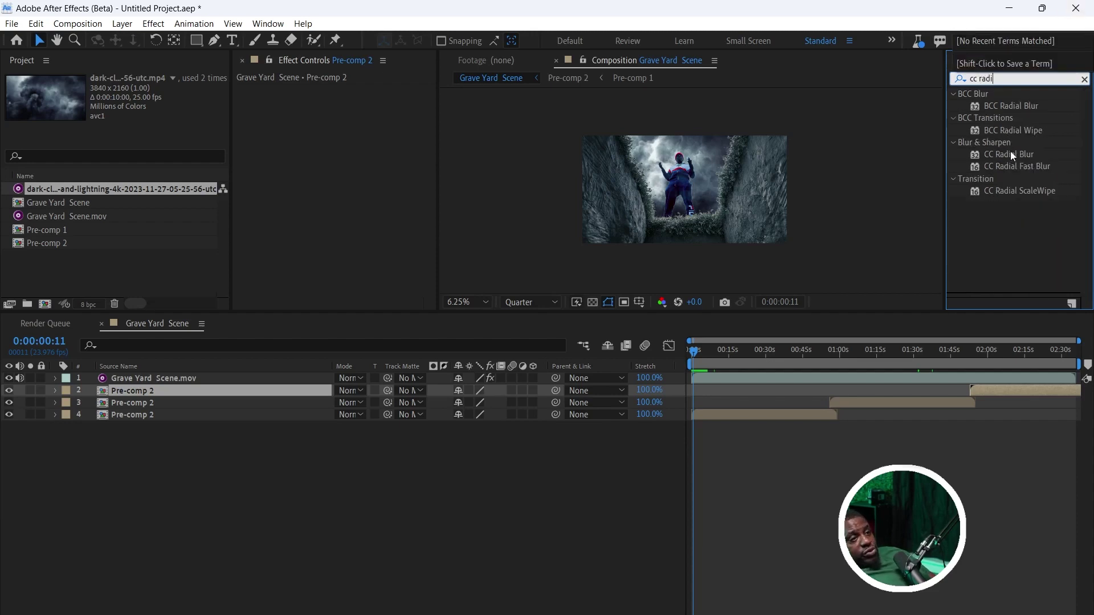
- Add an adjustment layer above all the other layers and apply CC Radial Blur to it
{"action": "left_click", "coordinate": [545, 446]}
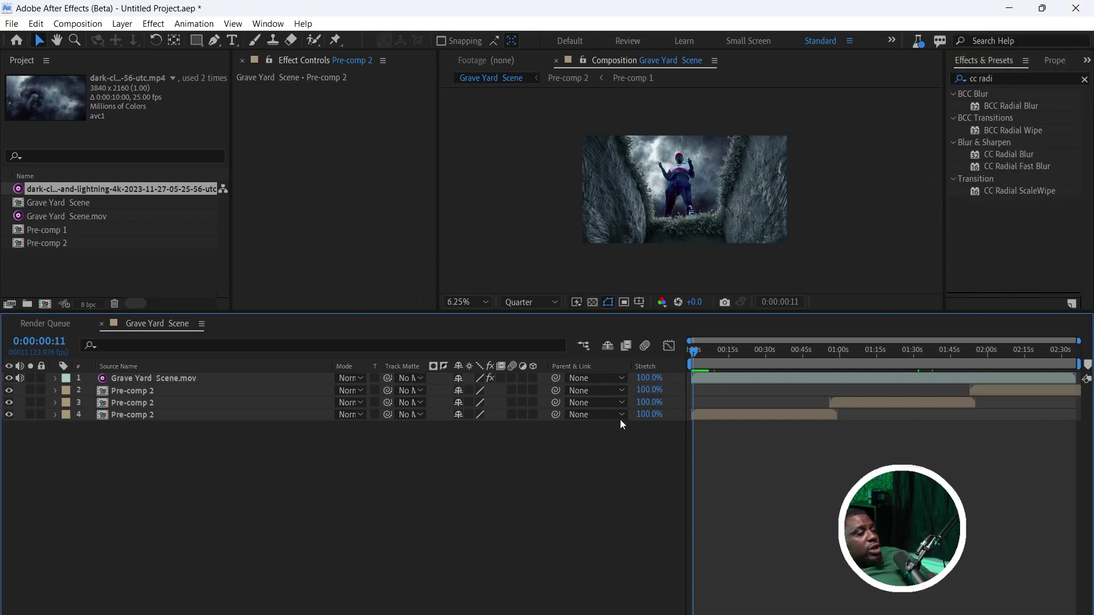
{"action": "right_click", "coordinate": [538, 478]}
{"action": "mouse_move", "coordinate": [598, 308]}
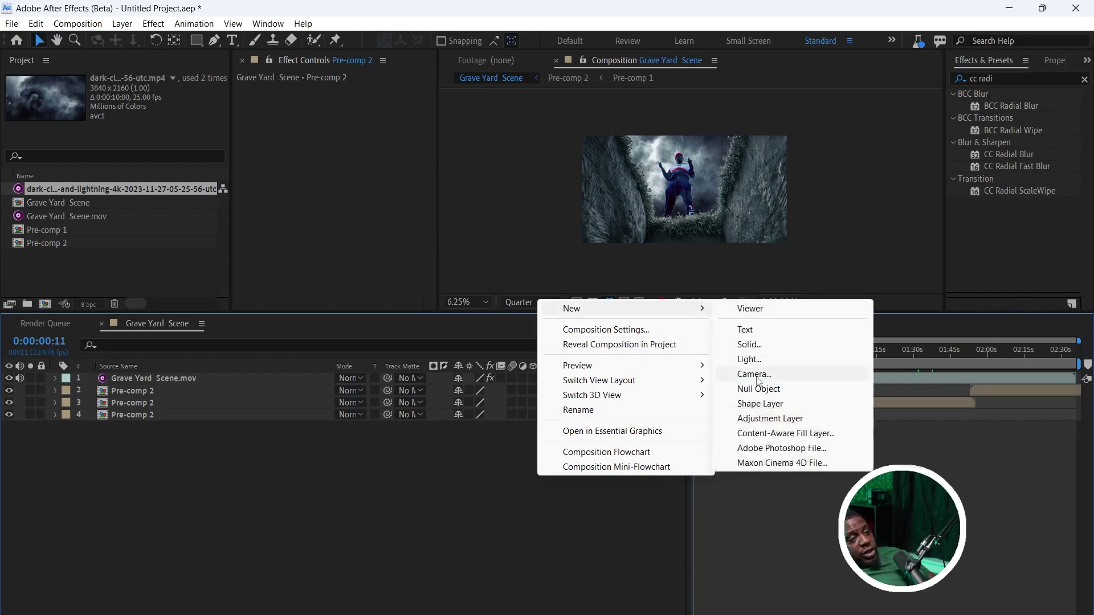
{"action": "left_click", "coordinate": [801, 418]}
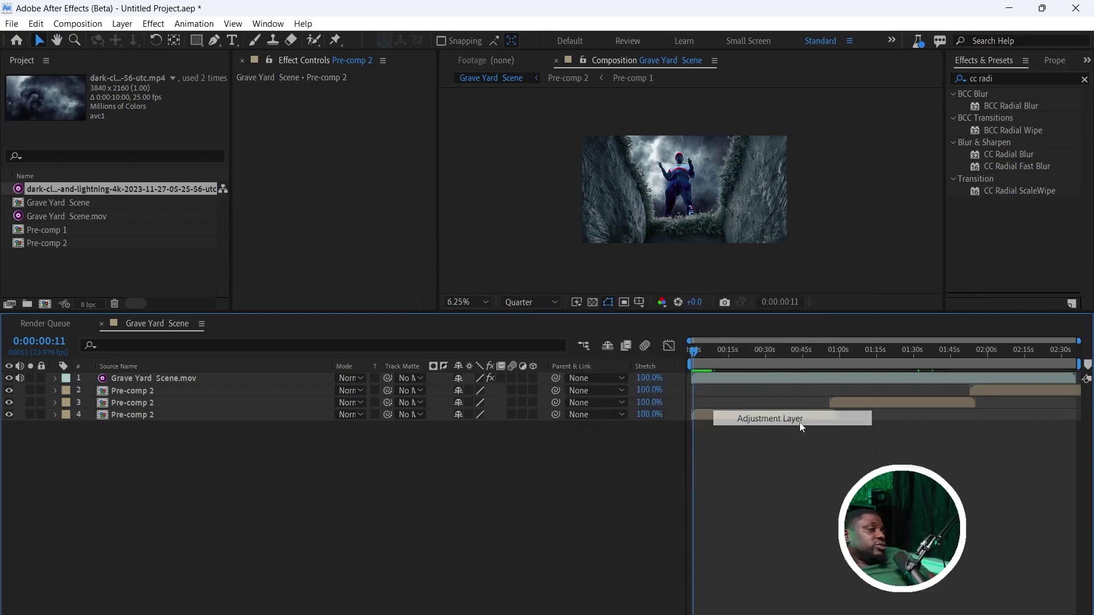
{"action": "left_click", "coordinate": [1017, 107]}
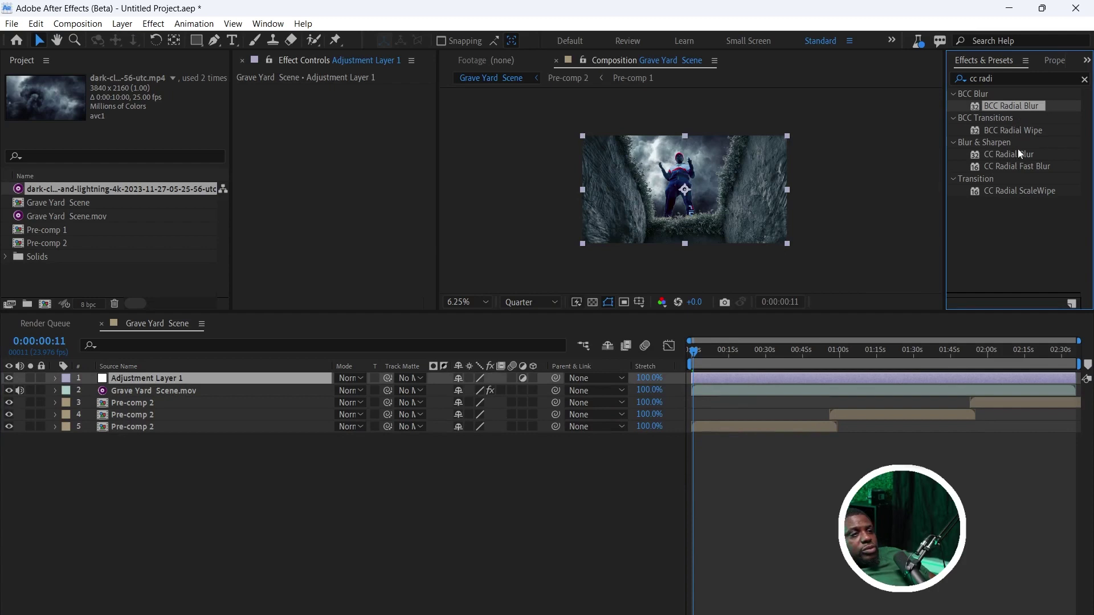
{"action": "left_click_drag", "start_coordinate": [1017, 152], "coordinate": [835, 378]}
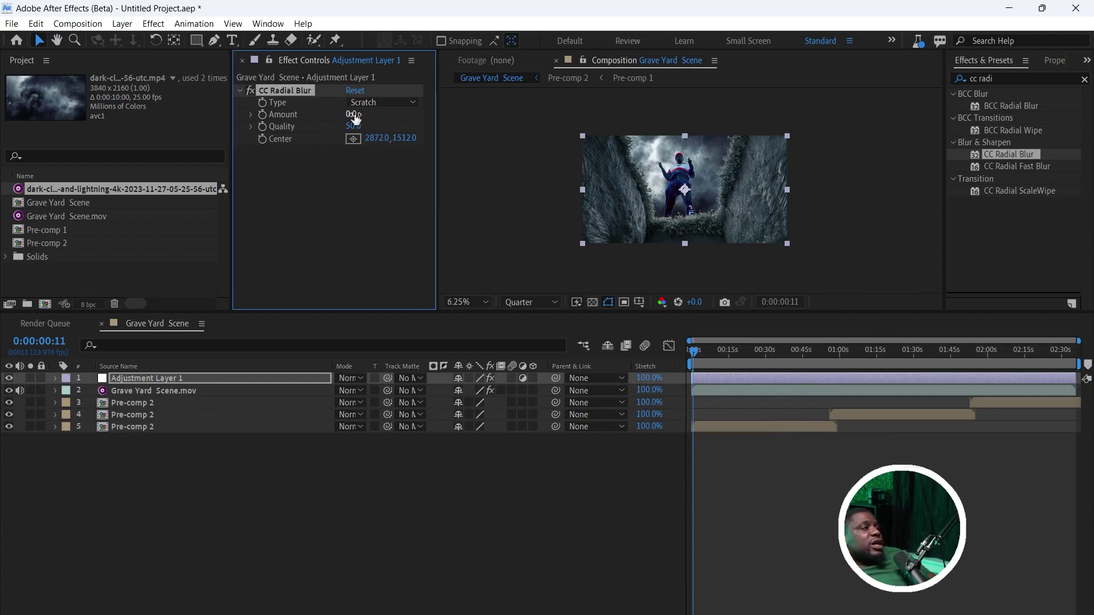
- Set the CC Radial Blur type to Fading Zoom and its amount to 28
{"action": "left_click_drag", "start_coordinate": [353, 114], "coordinate": [359, 114]}
{"action": "key", "text": "ctrl+z"}
{"action": "left_click", "coordinate": [375, 106]}
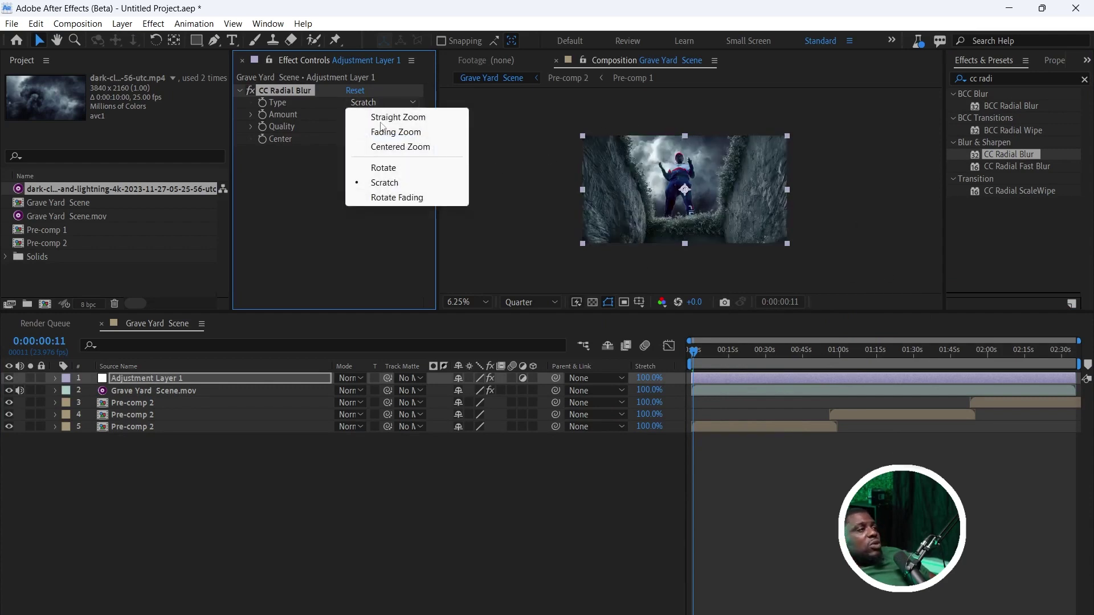
{"action": "left_click", "coordinate": [377, 132]}
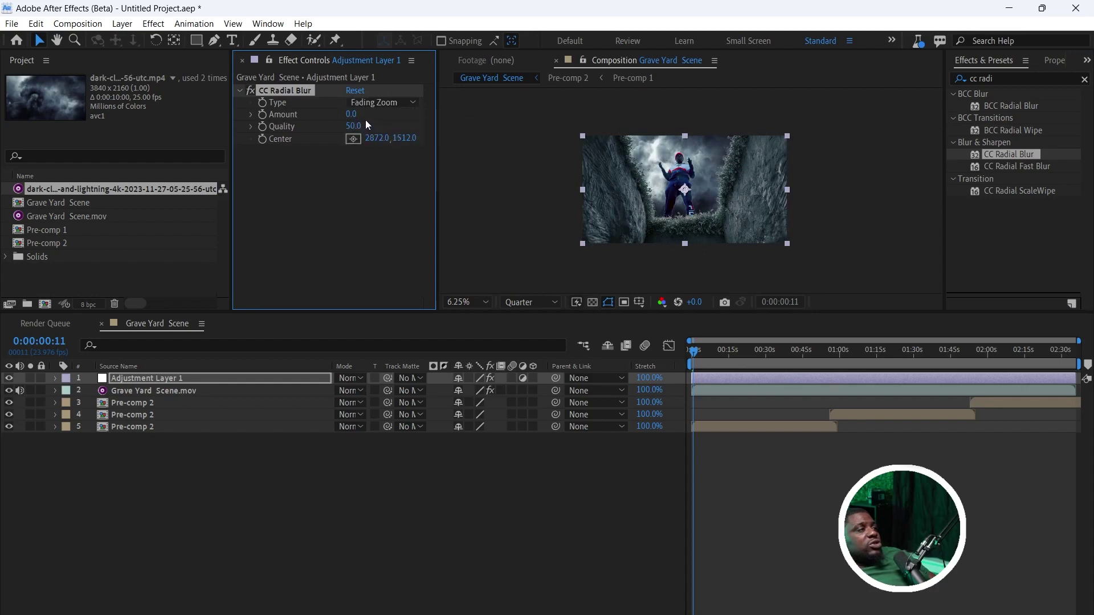
{"action": "left_click_drag", "start_coordinate": [360, 114], "coordinate": [367, 113]}
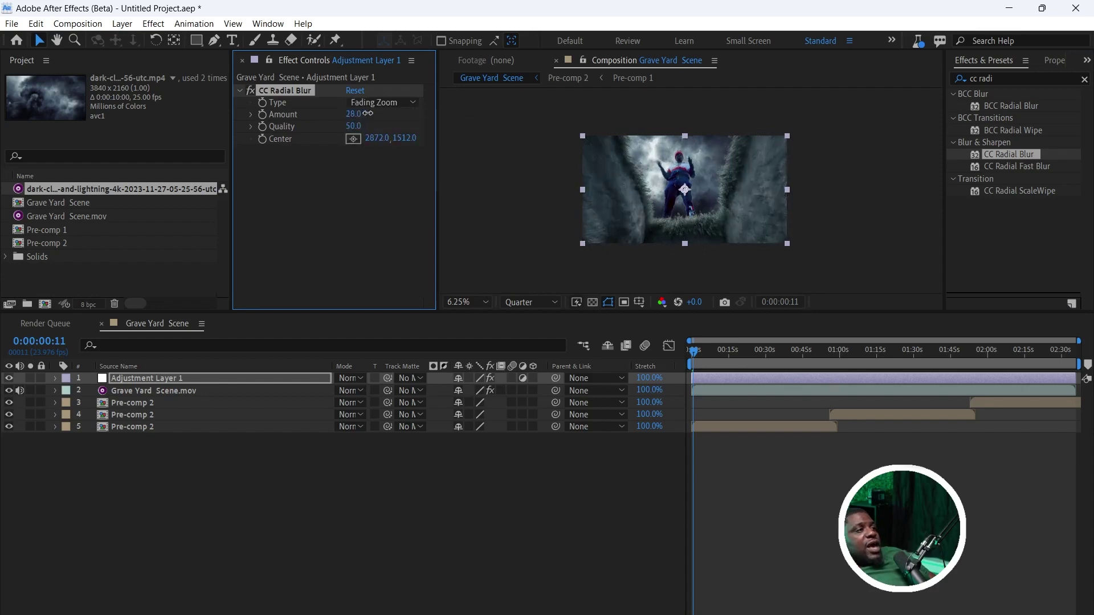
{"action": "scroll", "coordinate": [588, 142], "scroll_direction": "up", "scroll_amount": 1}
{"action": "scroll", "coordinate": [588, 147], "scroll_direction": "down", "scroll_amount": 1}
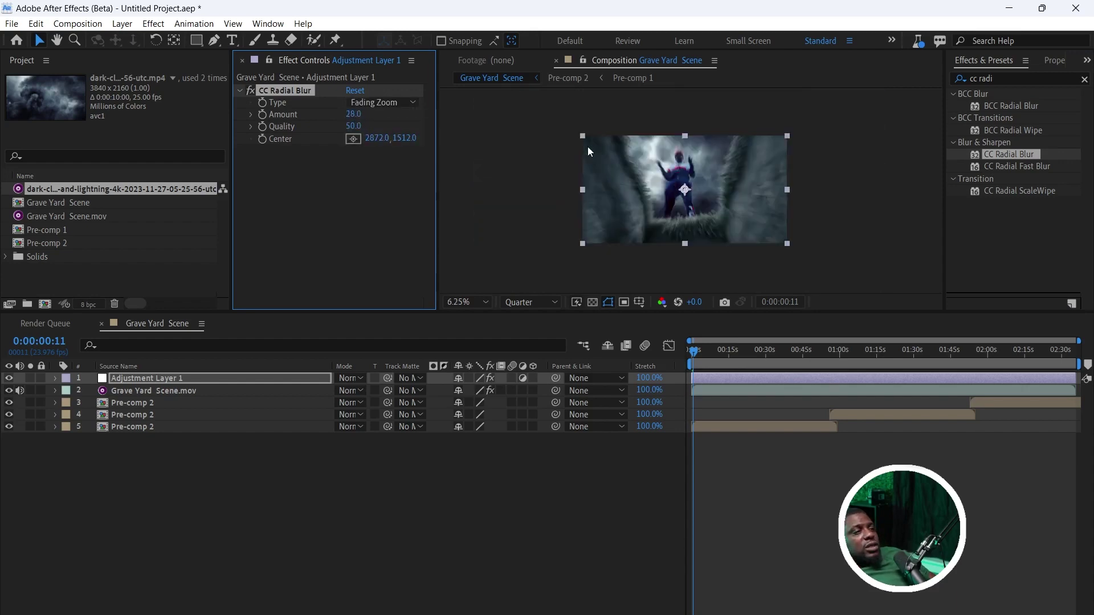
{"action": "scroll", "coordinate": [587, 146], "scroll_direction": "up", "scroll_amount": 3}
{"action": "scroll", "coordinate": [593, 147], "scroll_direction": "down", "scroll_amount": 3}
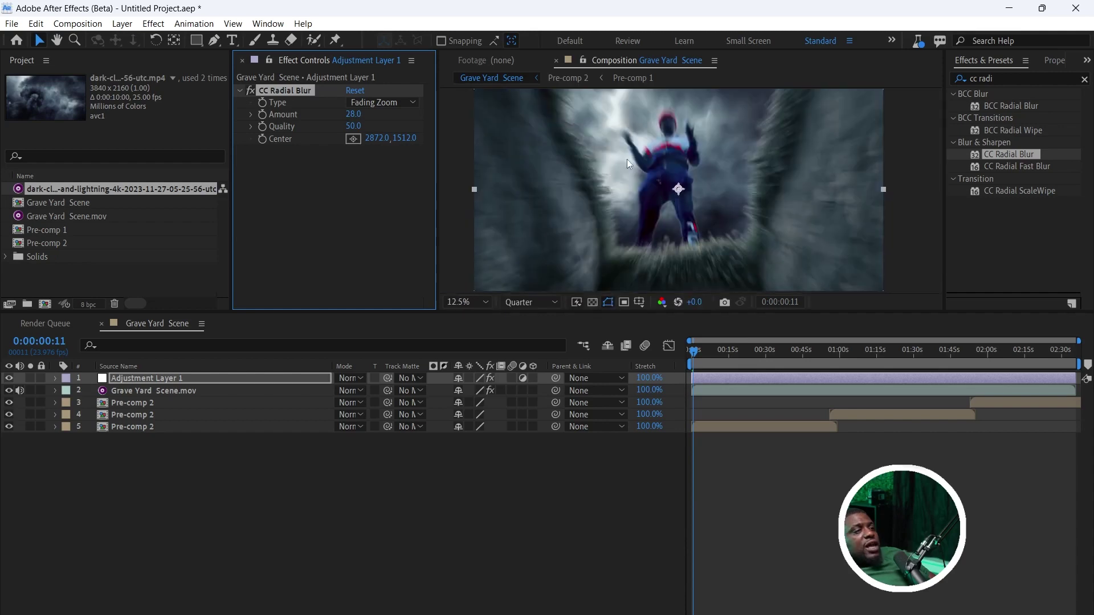
{"action": "scroll", "coordinate": [788, 204], "scroll_direction": "down", "scroll_amount": 1}
{"action": "scroll", "coordinate": [775, 205], "scroll_direction": "up", "scroll_amount": 1}
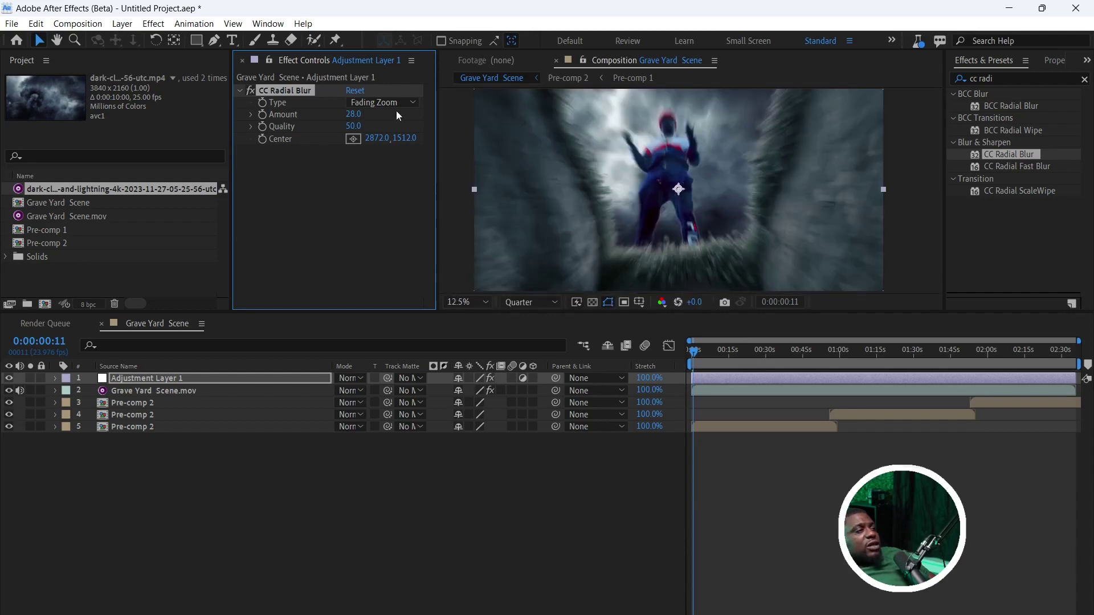
- Draw an elliptical mask around the standing figure on Adjustment Layer 1 and invert it
{"action": "key", "text": "comma"}
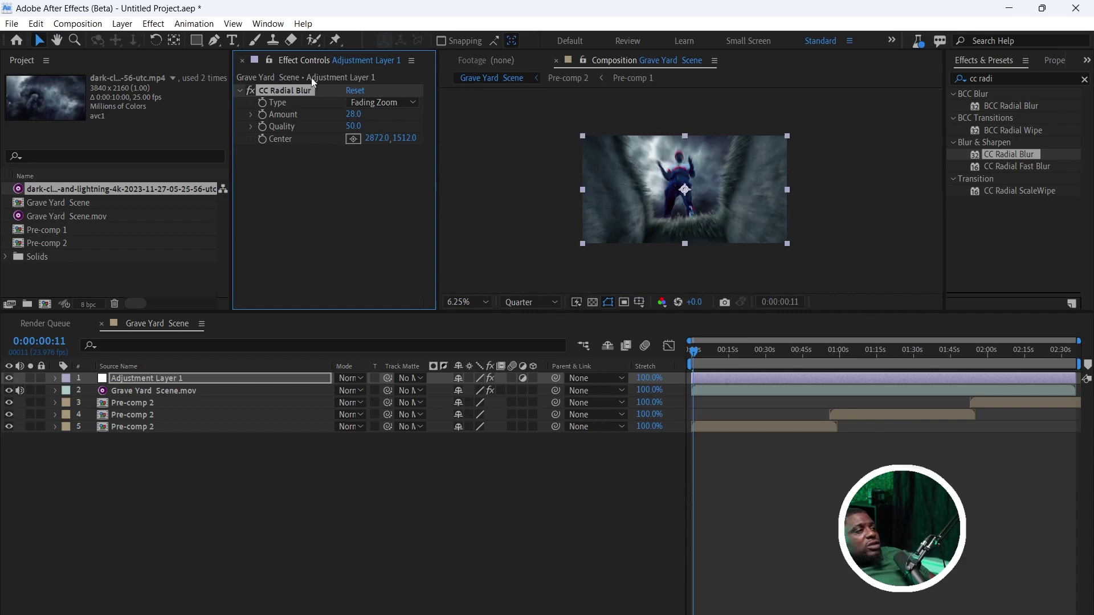
{"action": "left_click_drag", "start_coordinate": [199, 41], "coordinate": [231, 68]}
{"action": "left_click_drag", "start_coordinate": [714, 137], "coordinate": [640, 232]}
{"action": "scroll", "coordinate": [664, 160], "scroll_direction": "up", "scroll_amount": 4}
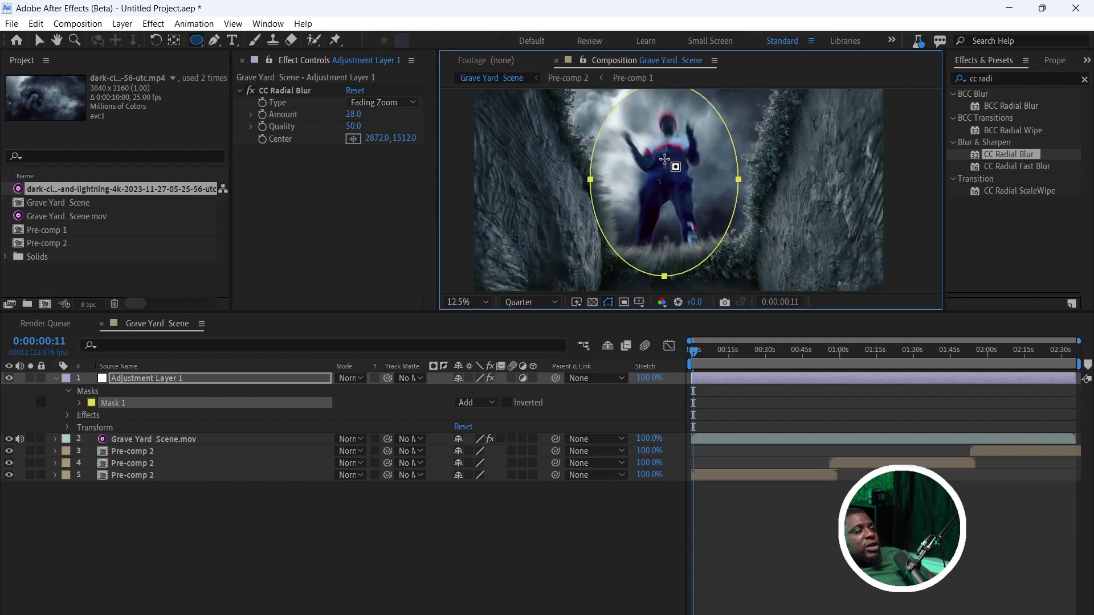
{"action": "scroll", "coordinate": [665, 160], "scroll_direction": "down", "scroll_amount": 2}
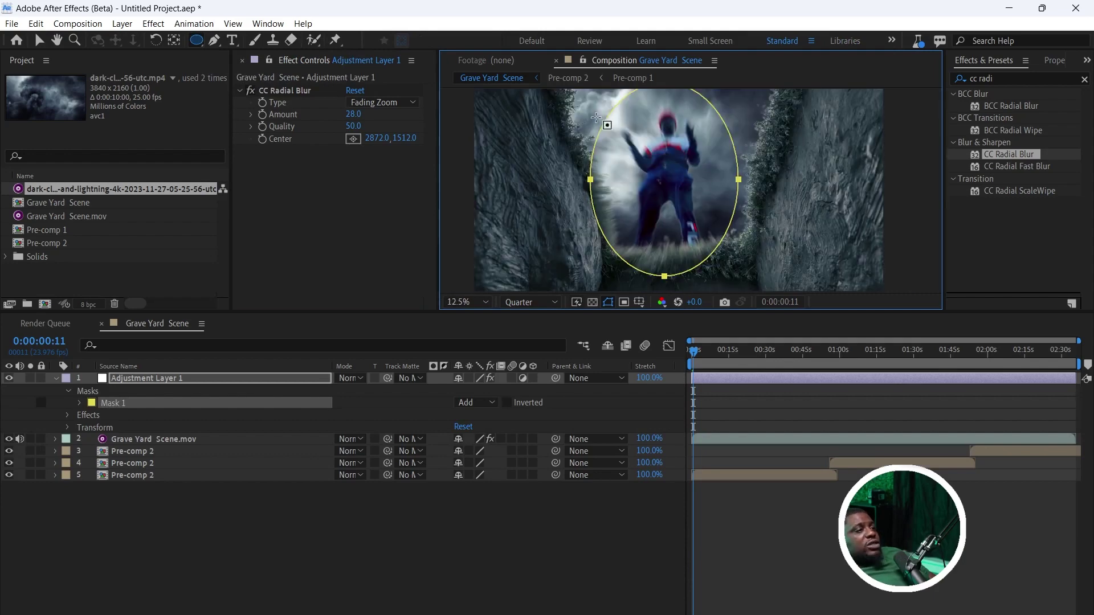
{"action": "left_click", "coordinate": [507, 403]}
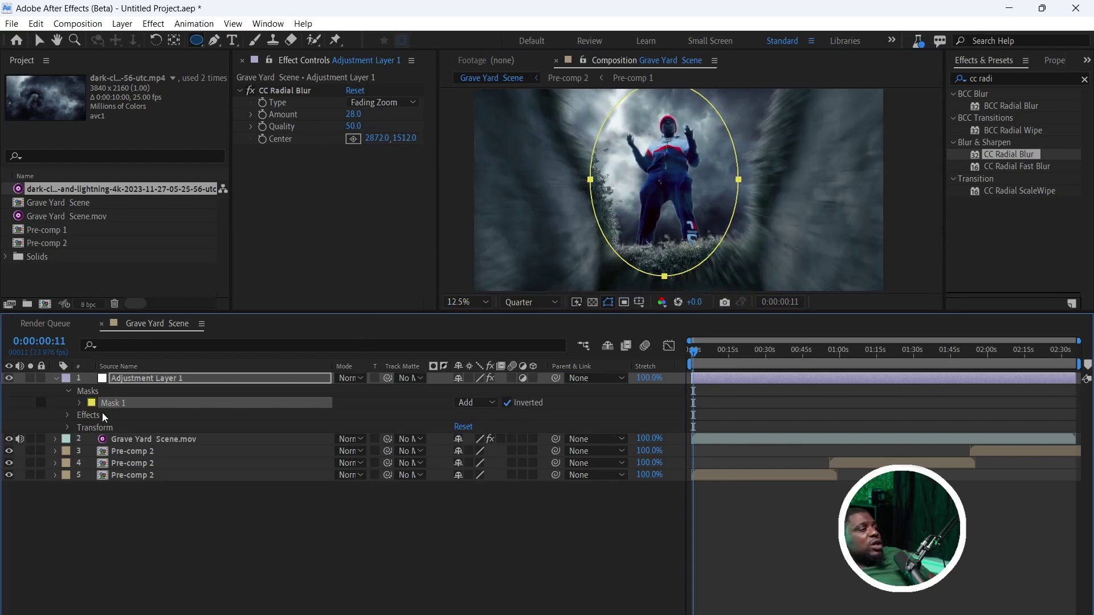
- Set the feather of Mask 1 to 906 pixels
{"action": "left_click", "coordinate": [79, 404]}
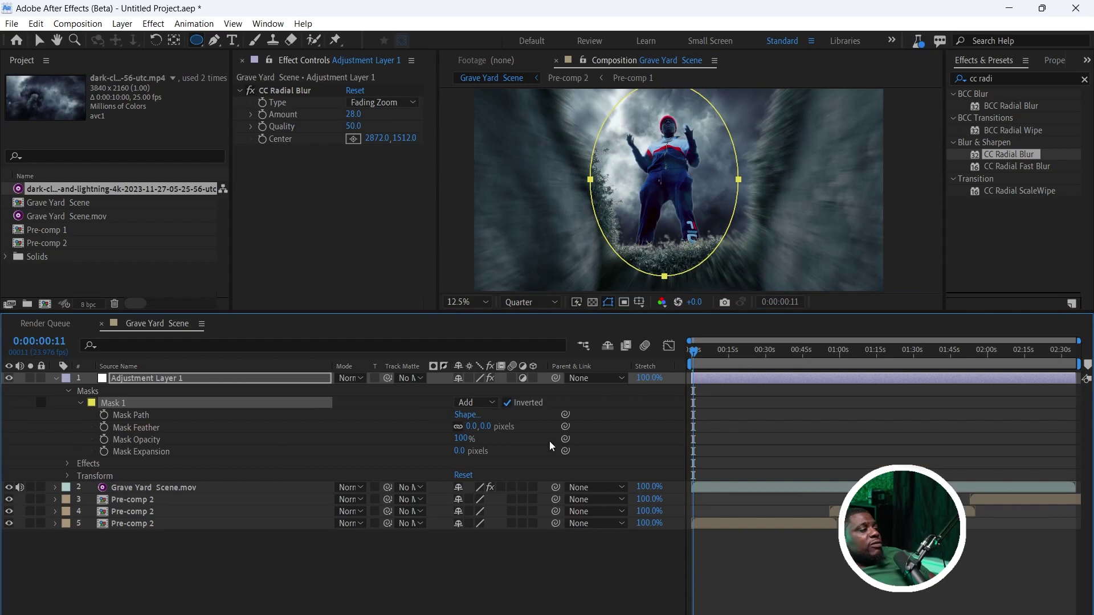
{"action": "left_click_drag", "start_coordinate": [472, 428], "coordinate": [809, 411]}
{"action": "scroll", "coordinate": [755, 230], "scroll_direction": "down", "scroll_amount": 1}
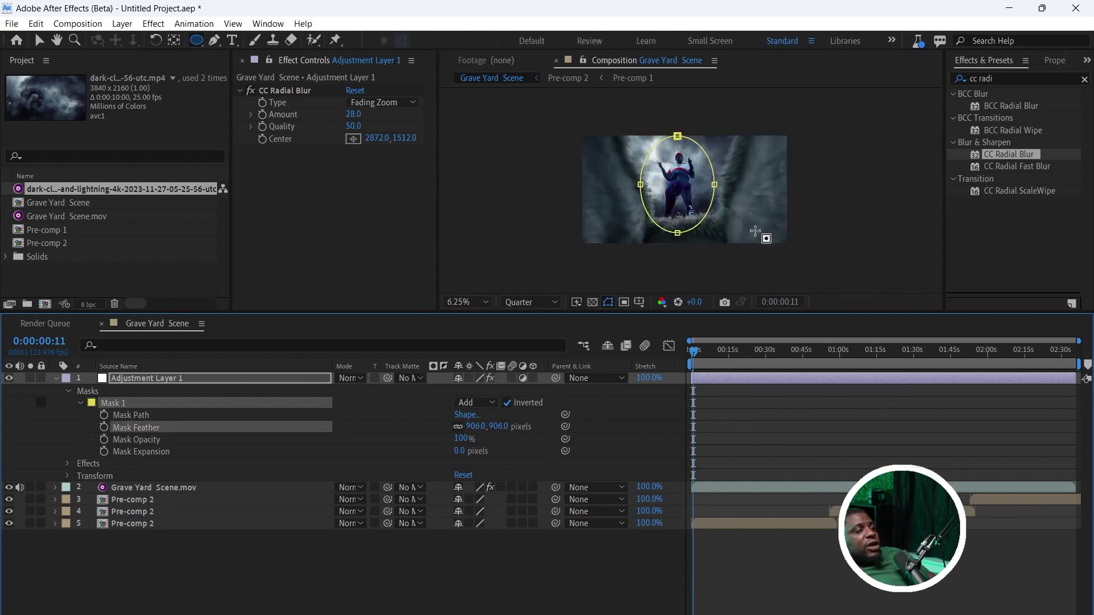
- Enlarge Mask 1 by moving its lower point below the frame and its side points outward onto the grave walls
{"action": "key", "text": "v"}
{"action": "left_click", "coordinate": [678, 247]}
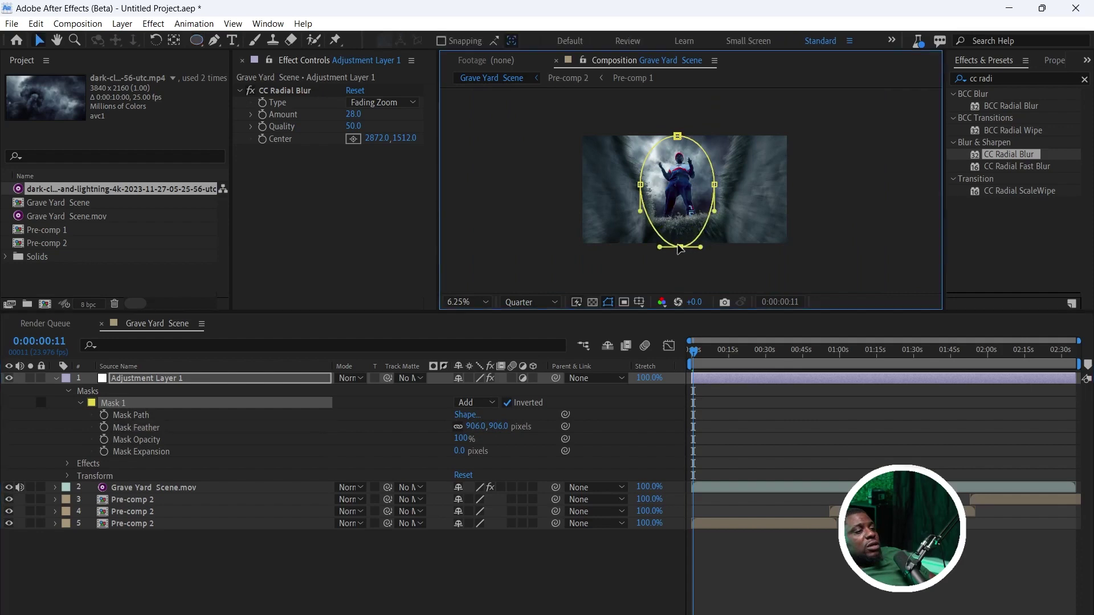
{"action": "left_click_drag", "start_coordinate": [677, 136], "coordinate": [681, 141]}
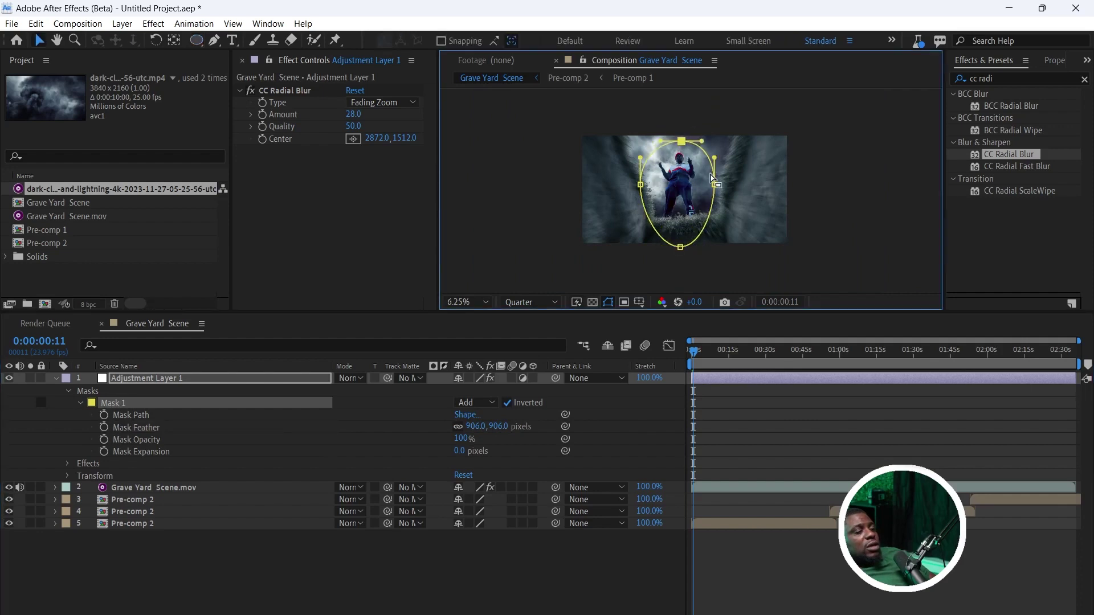
{"action": "key", "text": "ctrl+z"}
{"action": "left_click_drag", "start_coordinate": [714, 185], "coordinate": [733, 185]}
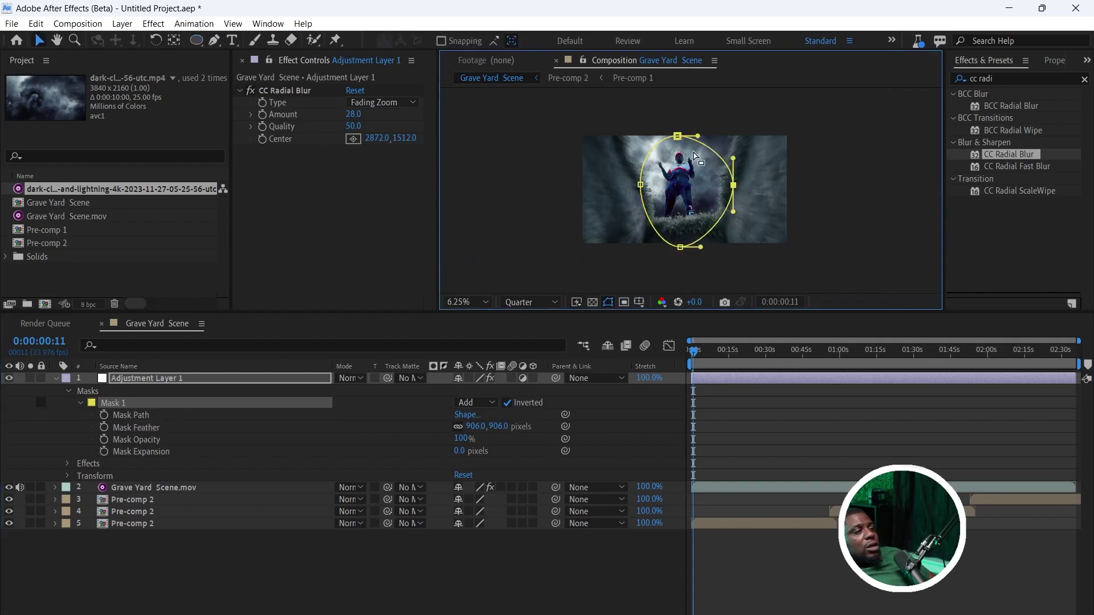
{"action": "left_click_drag", "start_coordinate": [678, 136], "coordinate": [685, 136]}
{"action": "left_click_drag", "start_coordinate": [640, 186], "coordinate": [624, 180]}
{"action": "scroll", "coordinate": [635, 170], "scroll_direction": "up", "scroll_amount": 2}
{"action": "scroll", "coordinate": [634, 169], "scroll_direction": "down", "scroll_amount": 1}
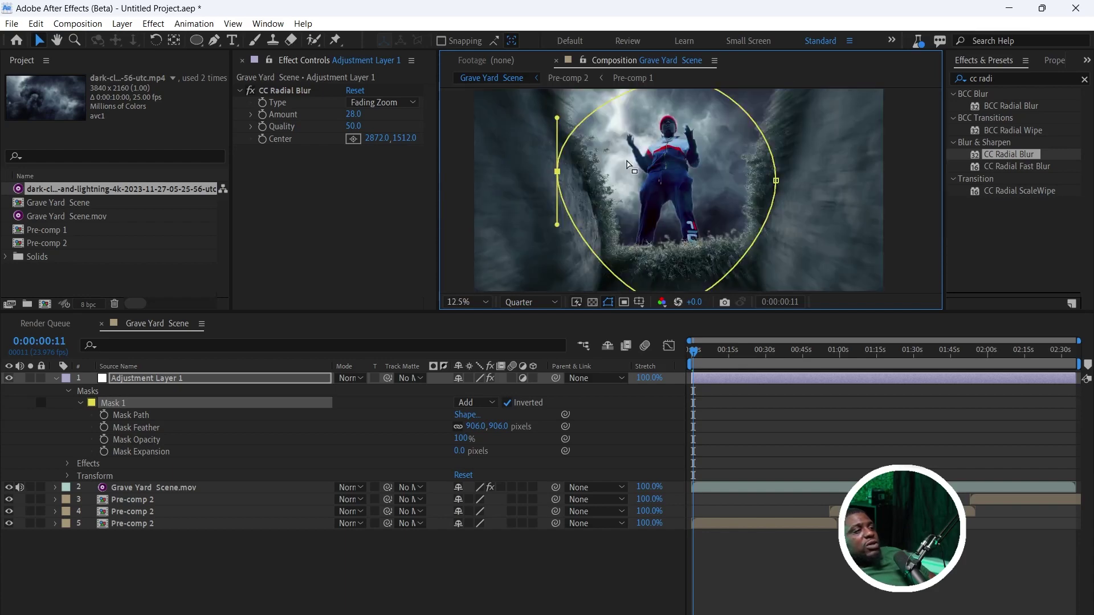
- Raise the mask's top point above the frame and lengthen the right point's curve handles to round that side
{"action": "key", "text": "comma"}
{"action": "key", "text": "period"}
{"action": "key", "text": "comma"}
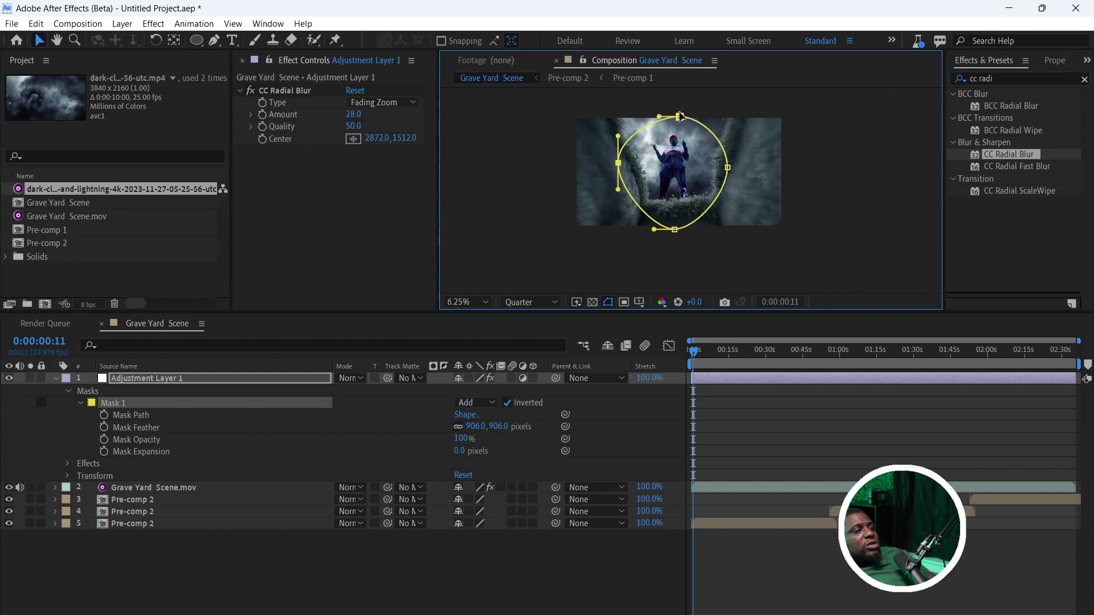
{"action": "left_click_drag", "start_coordinate": [680, 116], "coordinate": [708, 108]}
{"action": "left_click", "coordinate": [728, 168]}
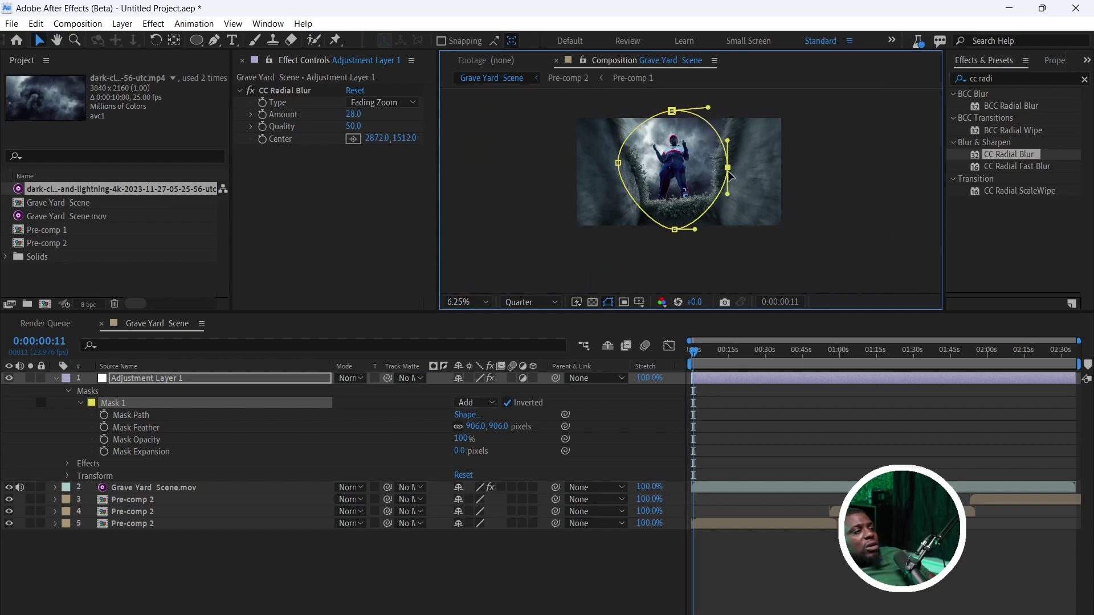
{"action": "left_click_drag", "start_coordinate": [727, 194], "coordinate": [725, 215]}
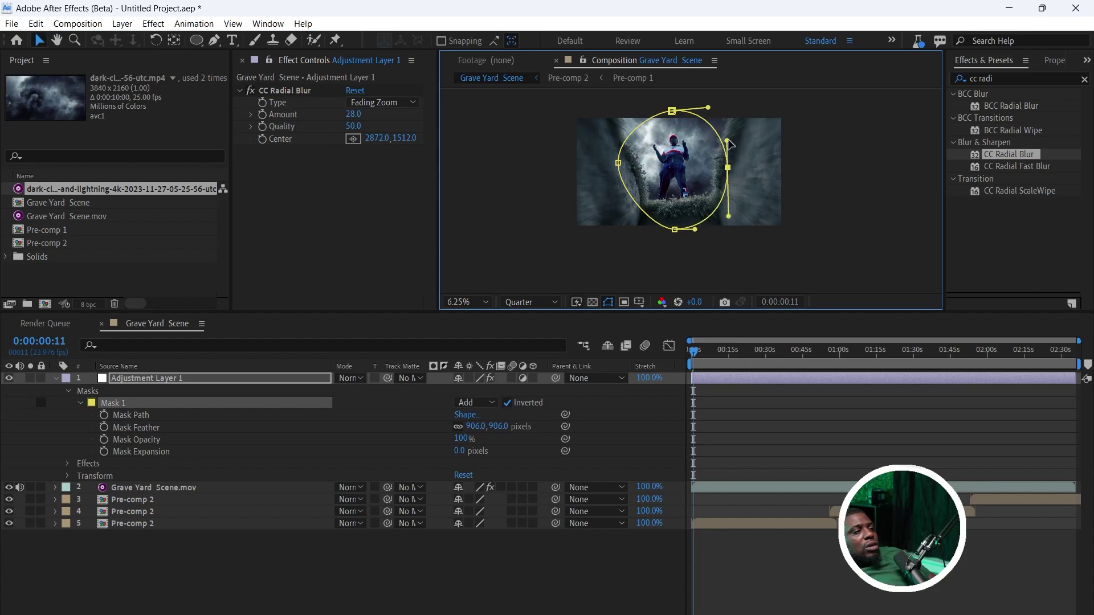
{"action": "left_click_drag", "start_coordinate": [729, 141], "coordinate": [731, 130]}
- Reshape the mask's left and bottom curves with their handles to follow the grave opening
{"action": "left_click", "coordinate": [618, 164]}
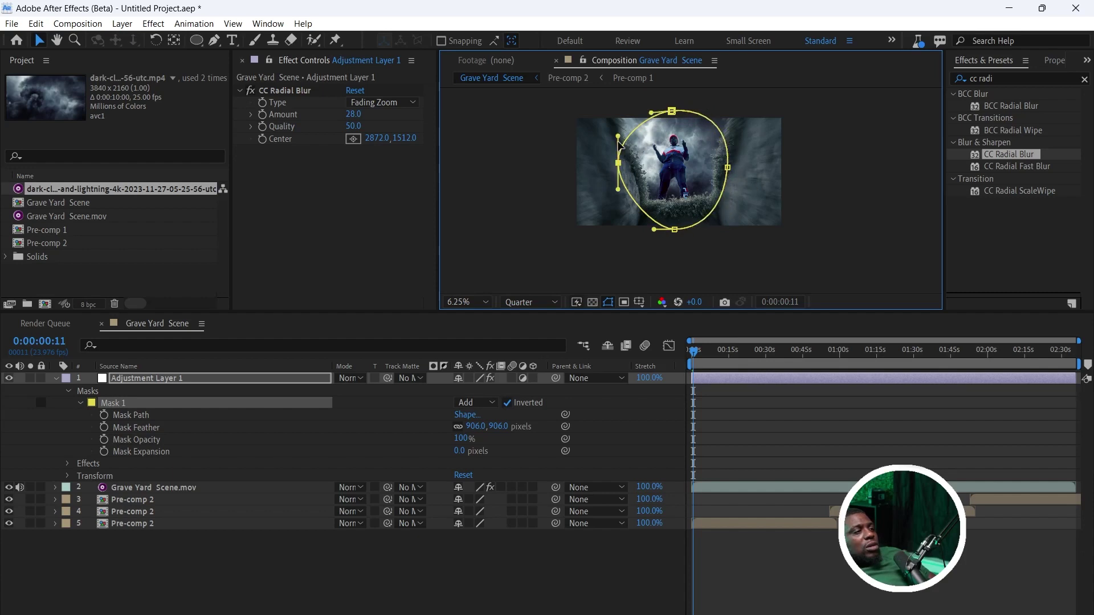
{"action": "left_click_drag", "start_coordinate": [619, 138], "coordinate": [604, 103]}
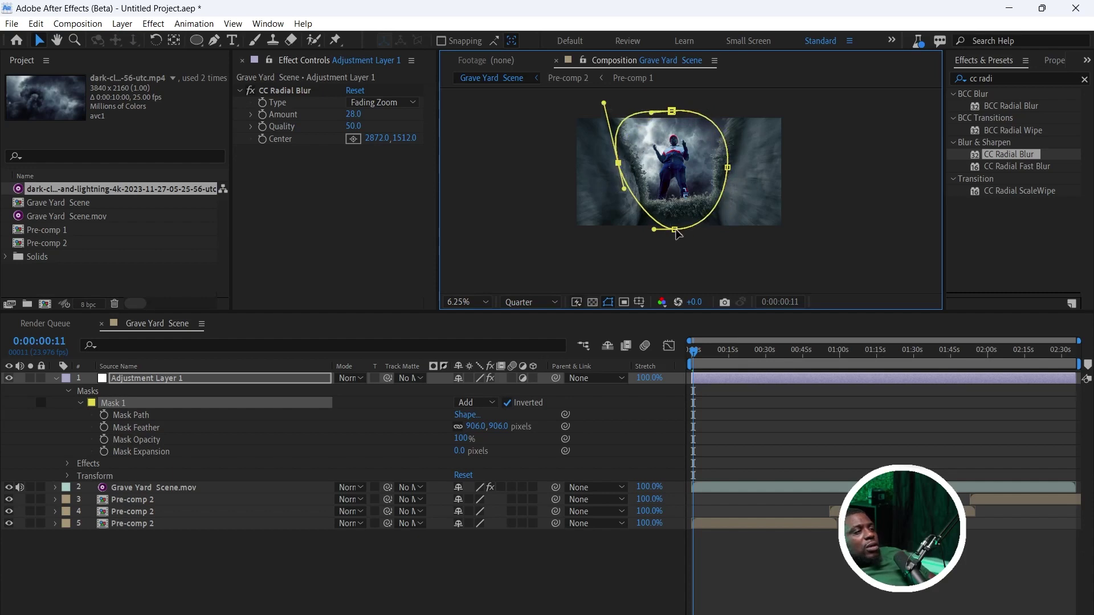
{"action": "left_click", "coordinate": [675, 230]}
{"action": "left_click_drag", "start_coordinate": [695, 230], "coordinate": [633, 231]}
{"action": "scroll", "coordinate": [633, 231], "scroll_direction": "up", "scroll_amount": 2}
{"action": "scroll", "coordinate": [659, 272], "scroll_direction": "down", "scroll_amount": 1}
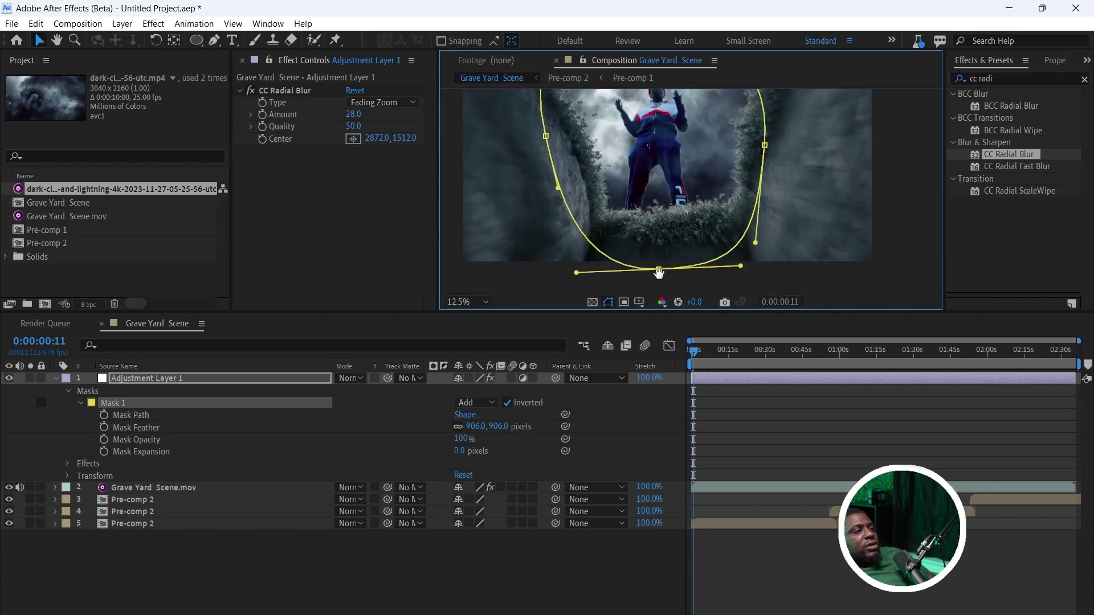
{"action": "left_click_drag", "start_coordinate": [658, 273], "coordinate": [650, 187]}
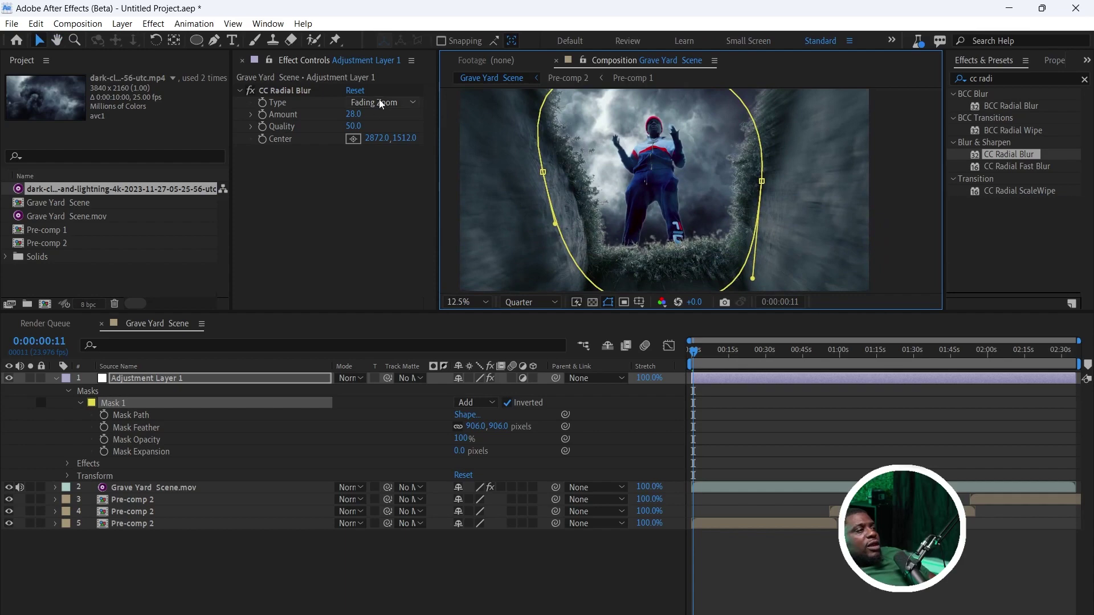
- Reduce the CC Radial Blur amount to 15
{"action": "left_click", "coordinate": [349, 114]}
{"action": "scroll", "coordinate": [702, 210], "scroll_direction": "down", "scroll_amount": 1}
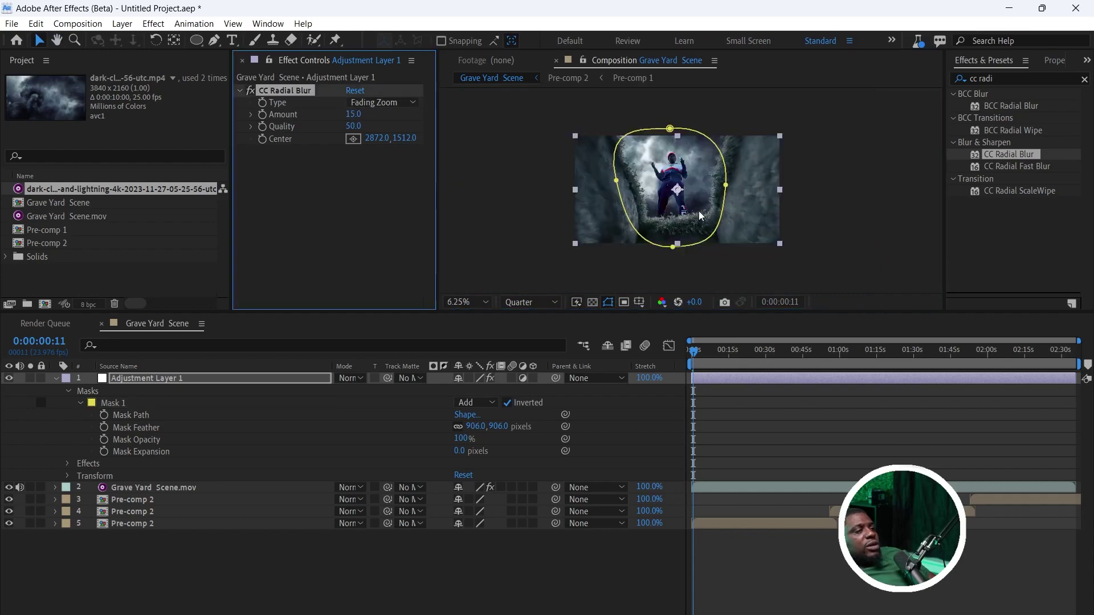
{"action": "scroll", "coordinate": [689, 203], "scroll_direction": "up", "scroll_amount": 1}
{"action": "scroll", "coordinate": [677, 196], "scroll_direction": "down", "scroll_amount": 1}
{"action": "scroll", "coordinate": [665, 188], "scroll_direction": "up", "scroll_amount": 1}
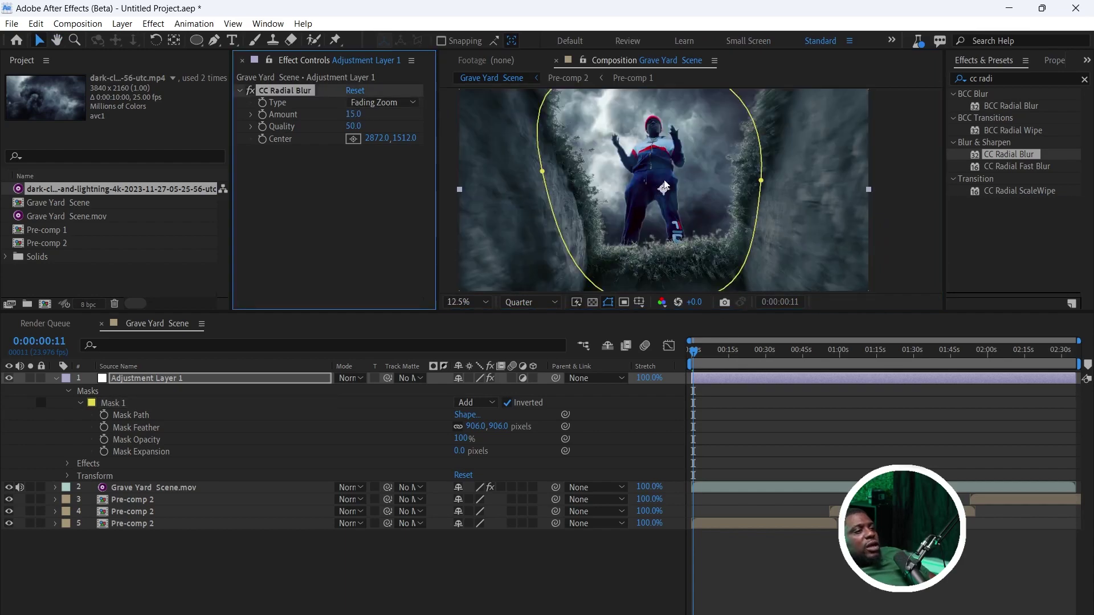
- Play a preview of the scene in the maximized composition view and restore the normal layout
{"action": "key", "text": "grave"}
{"action": "key", "text": "space"}
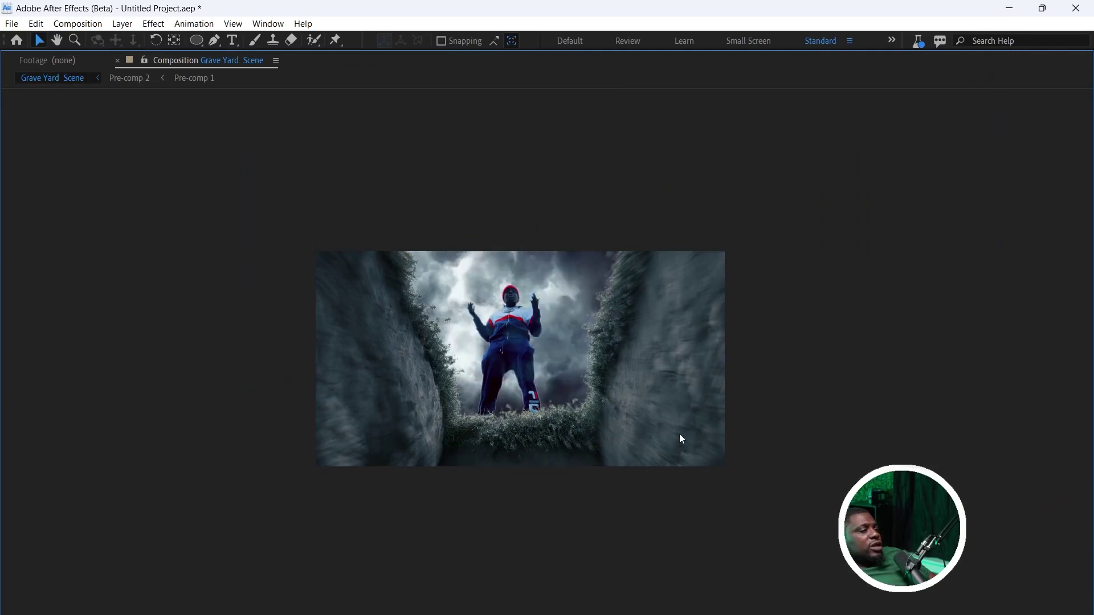
{"action": "key", "text": "space"}
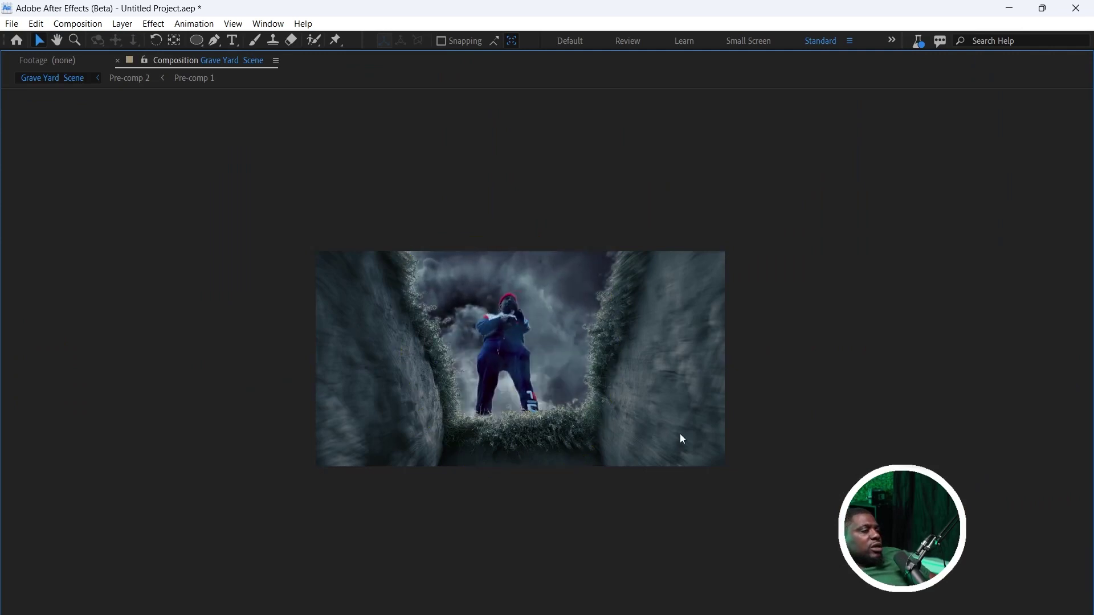
{"action": "key", "text": "Tab"}
{"action": "left_click", "coordinate": [686, 491]}
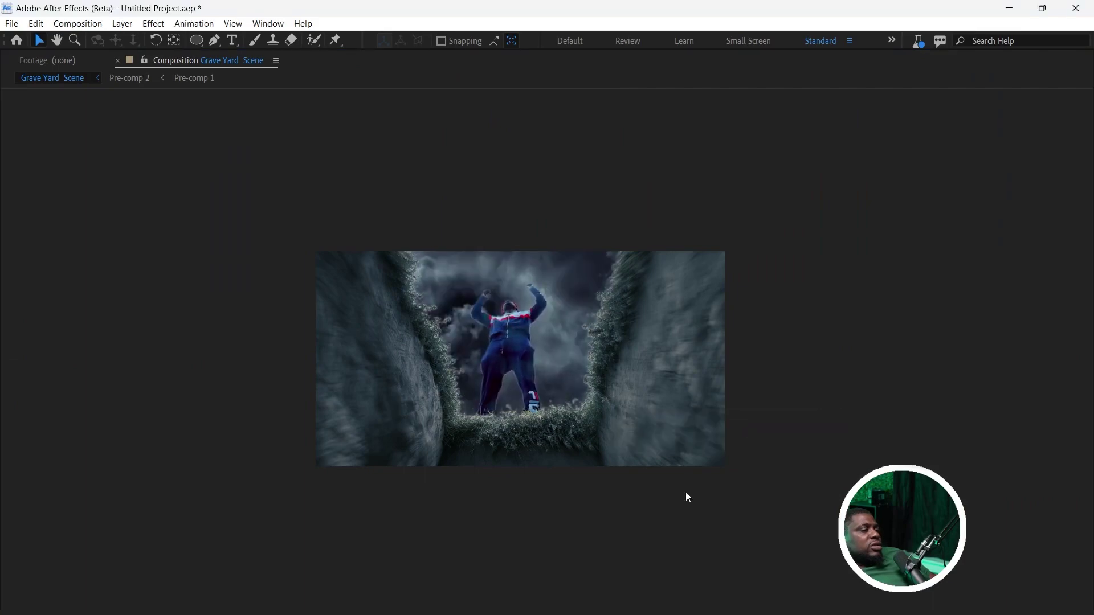
{"action": "key", "text": "grave"}
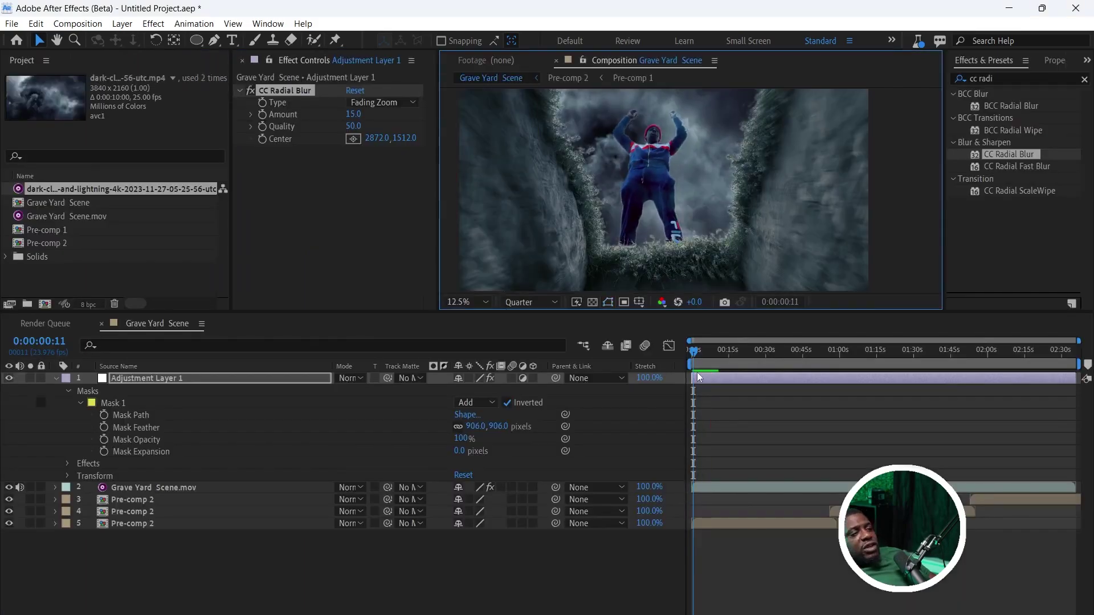
{"action": "key", "text": "space"}
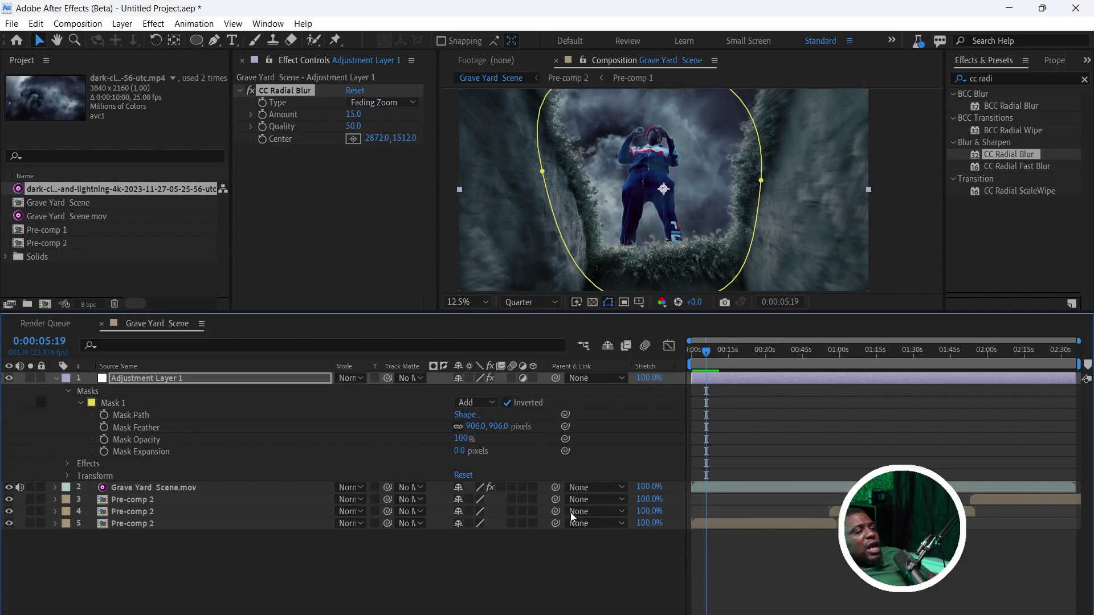
{"action": "left_click", "coordinate": [567, 574]}
{"action": "right_click", "coordinate": [540, 583]}
{"action": "mouse_move", "coordinate": [669, 421]}
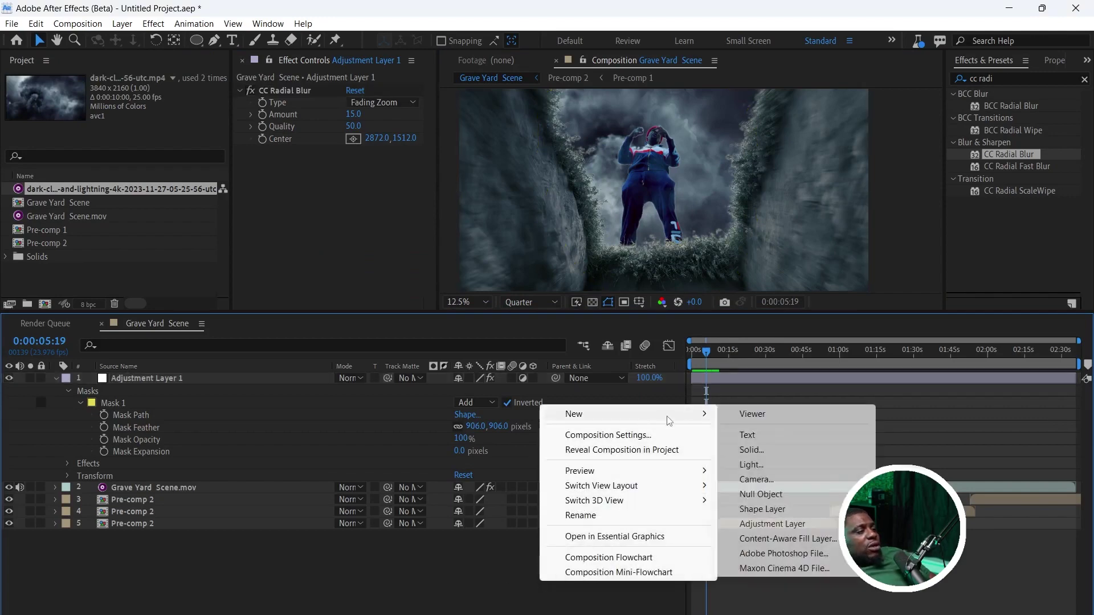
{"action": "left_click", "coordinate": [320, 170]}
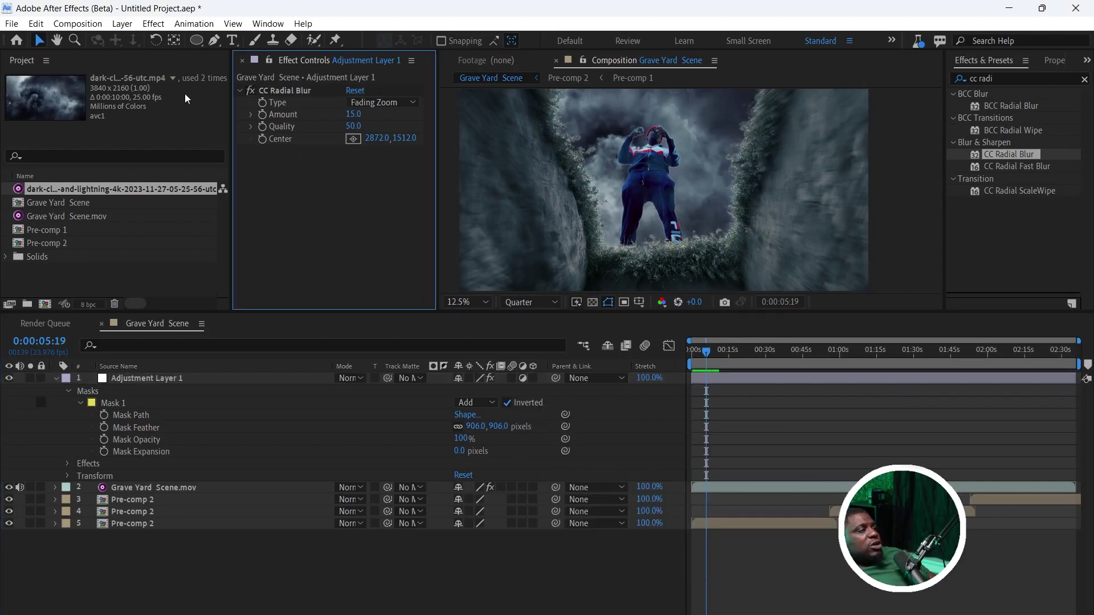
- Compare the scene without and with CC Radial Blur by disabling the effect, previewing, and enabling it again
{"action": "left_click", "coordinate": [251, 91]}
{"action": "key", "text": "space"}
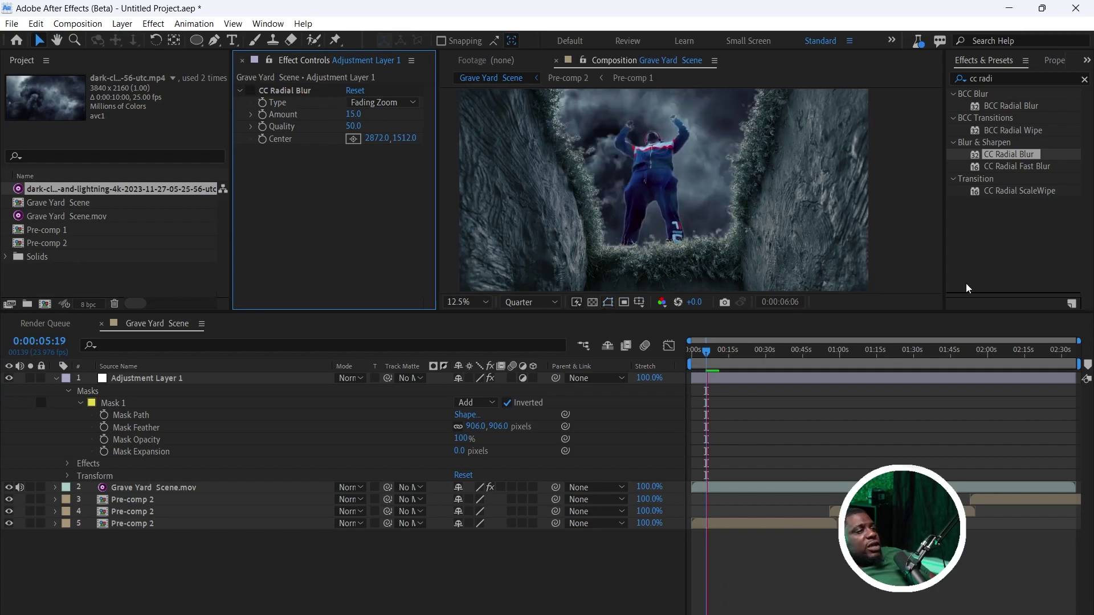
{"action": "left_click", "coordinate": [259, 91]}
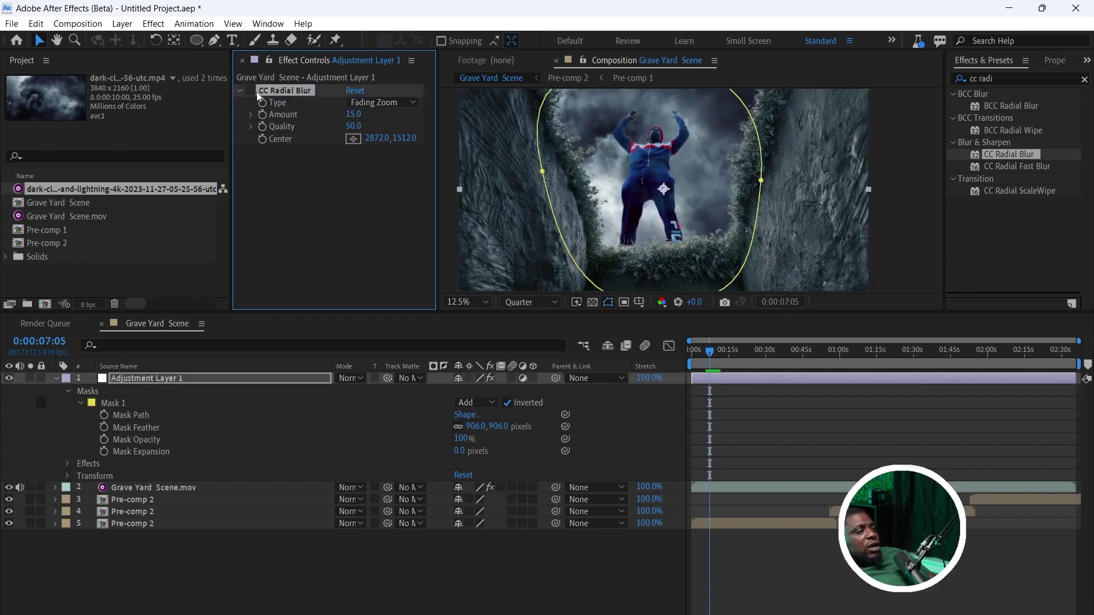
{"action": "left_click", "coordinate": [251, 91]}
{"action": "key", "text": "comma"}
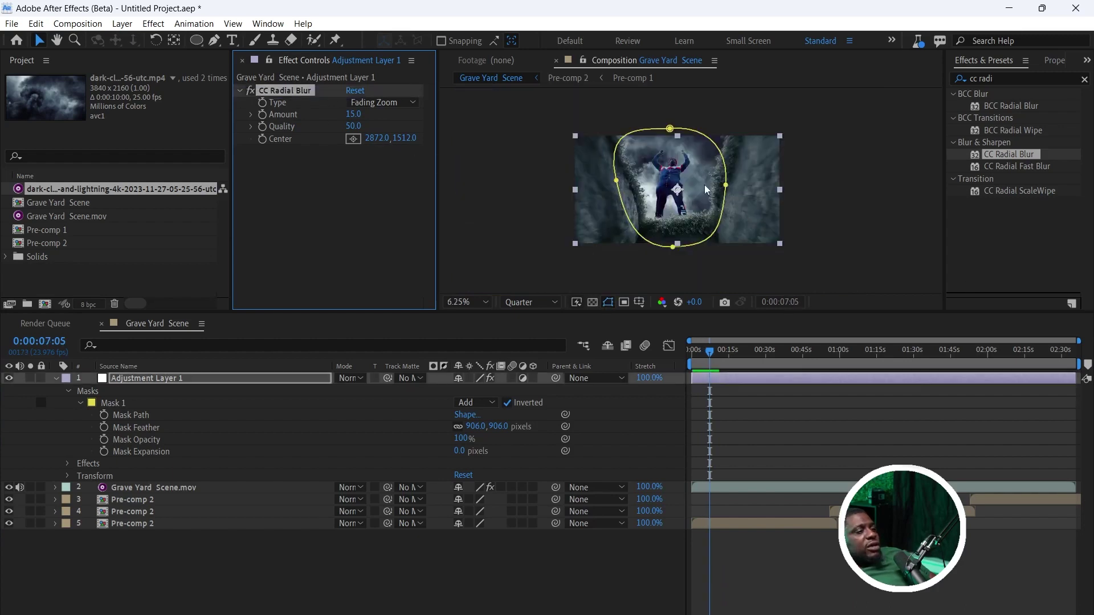
- Add a new adjustment layer above the existing layers in the Grave Yard Scene composition
{"action": "right_click", "coordinate": [567, 579]}
{"action": "mouse_move", "coordinate": [707, 402]}
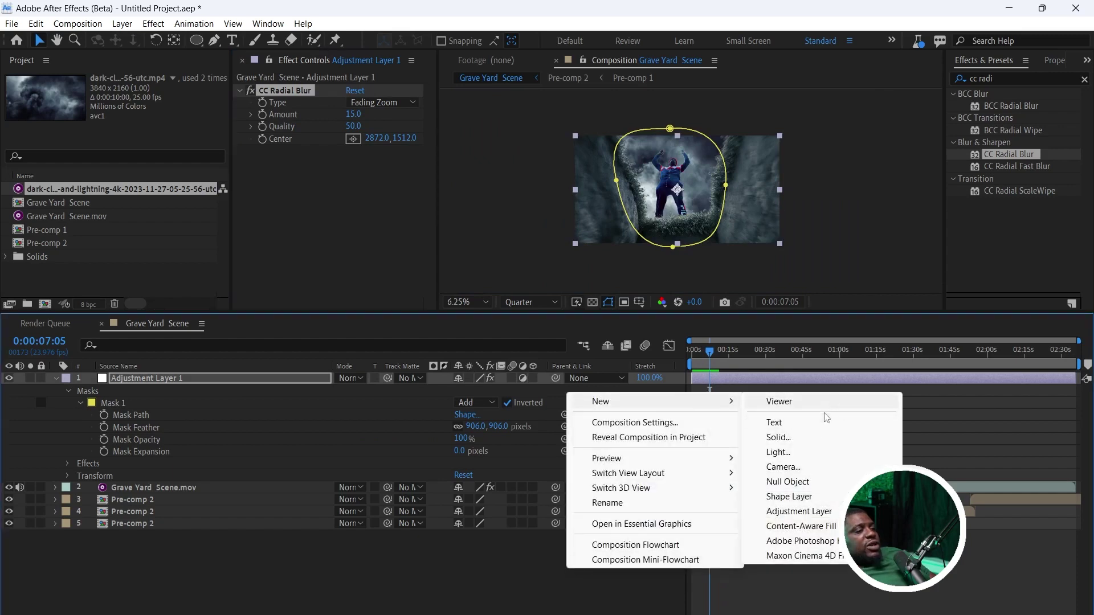
{"action": "left_click", "coordinate": [821, 511]}
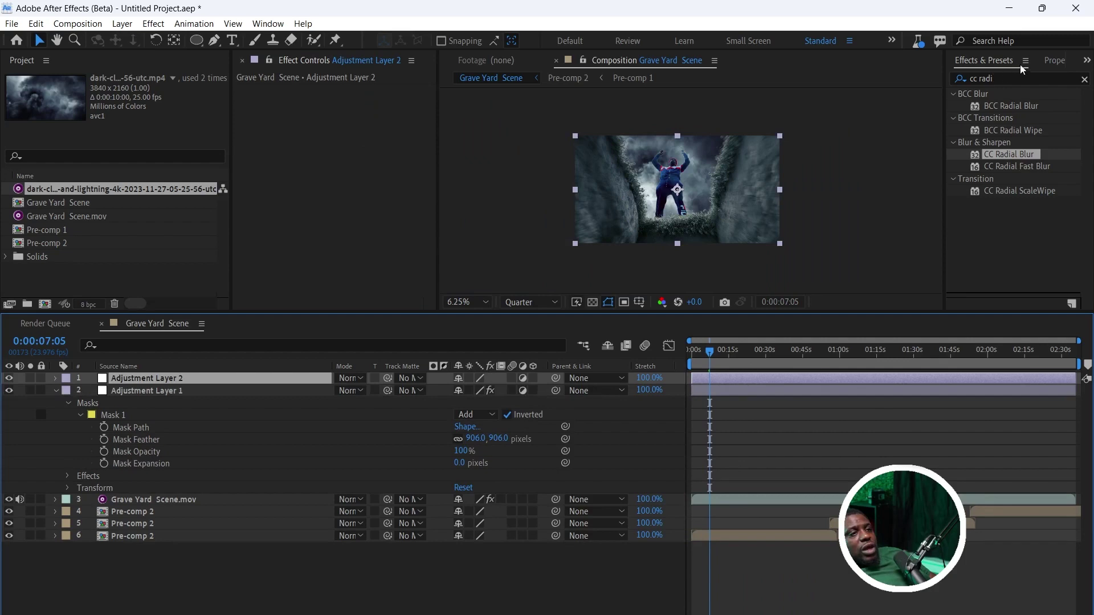
- Apply the uni.Chromatic Aberration effect from the RG Universe Distort category to the new adjustment layer
{"action": "left_click", "coordinate": [1080, 80]}
{"action": "scroll", "coordinate": [998, 197], "scroll_direction": "down", "scroll_amount": 7}
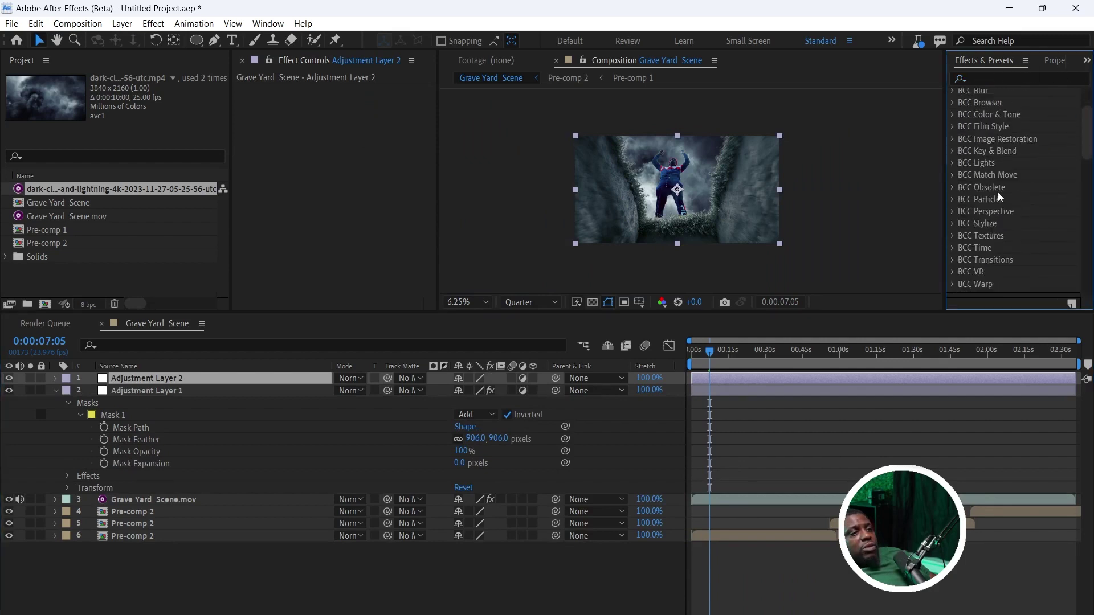
{"action": "scroll", "coordinate": [998, 197], "scroll_direction": "down", "scroll_amount": 5}
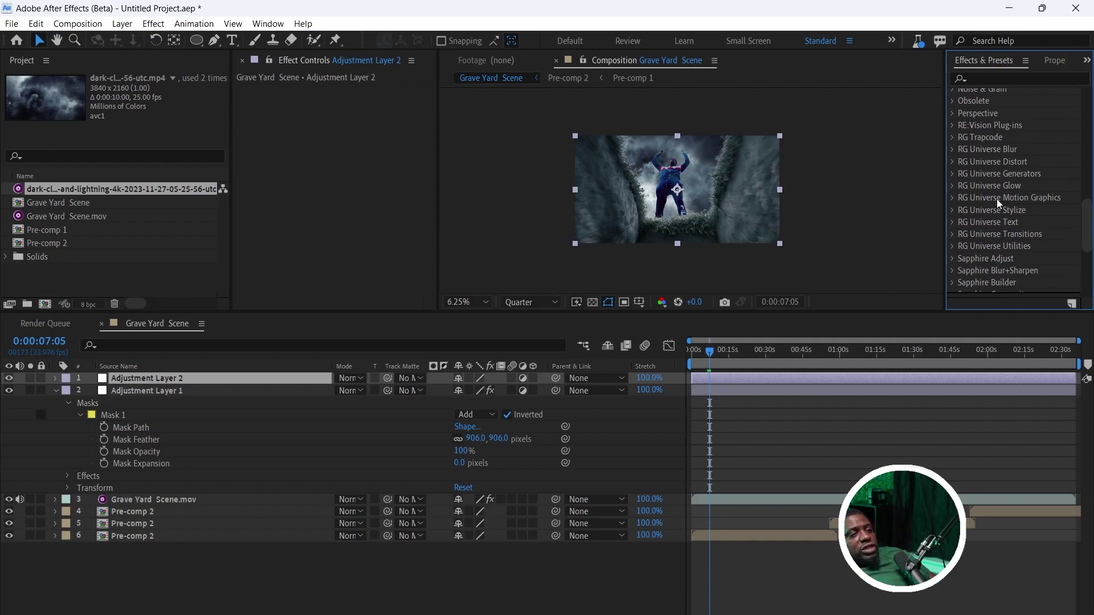
{"action": "left_click", "coordinate": [951, 163]}
{"action": "left_click_drag", "start_coordinate": [973, 174], "coordinate": [781, 380]}
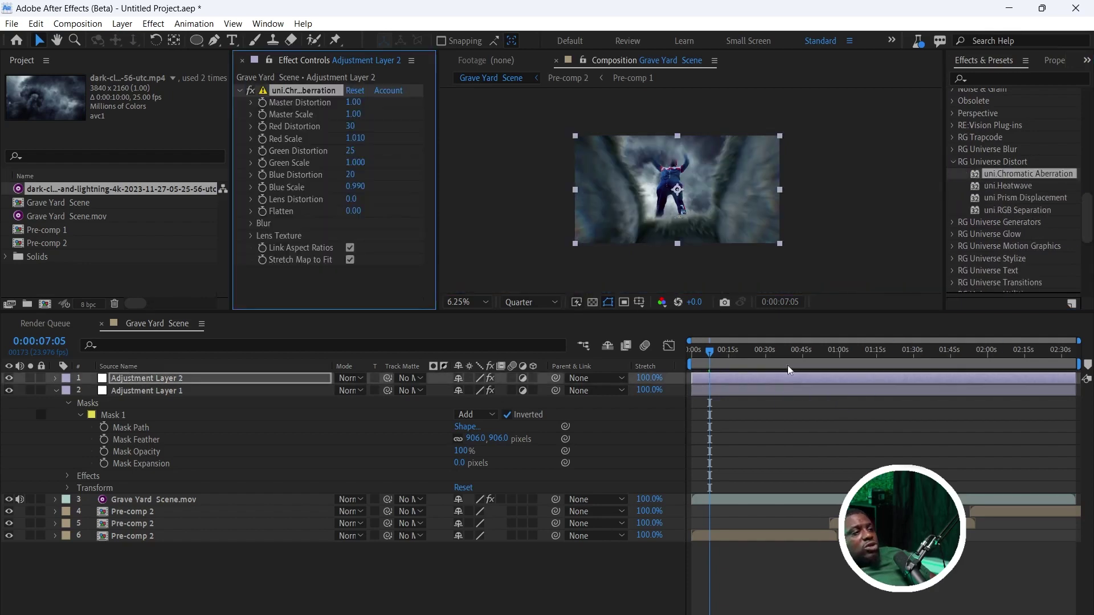
- Draw an elliptical mask around the standing man on Adjustment Layer 2 and invert it
{"action": "scroll", "coordinate": [695, 198], "scroll_direction": "up", "scroll_amount": 2}
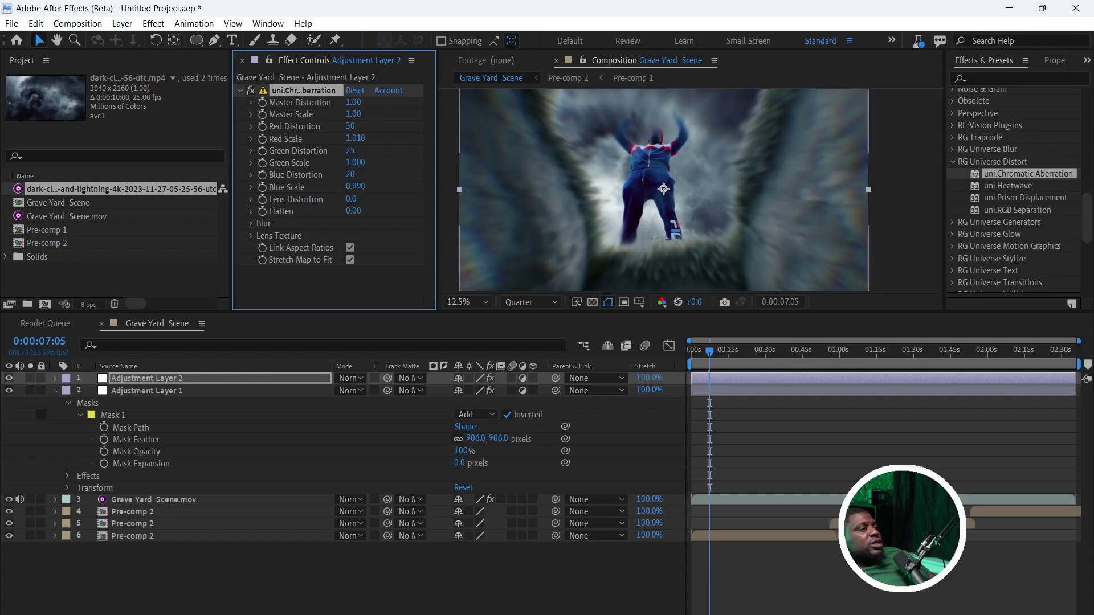
{"action": "left_click", "coordinate": [196, 40]}
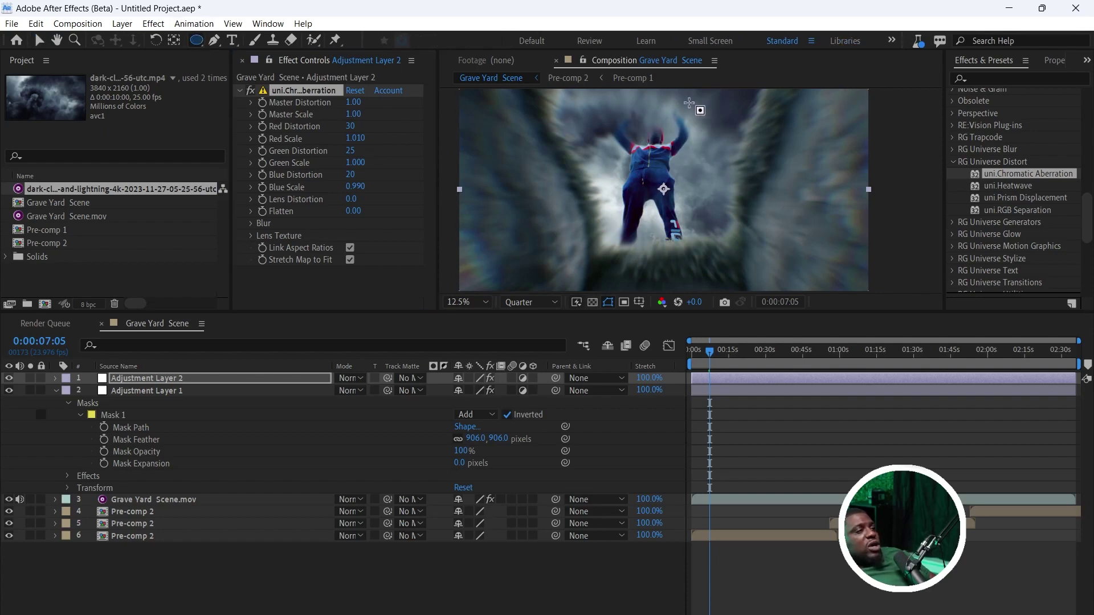
{"action": "left_click_drag", "start_coordinate": [699, 96], "coordinate": [589, 289]}
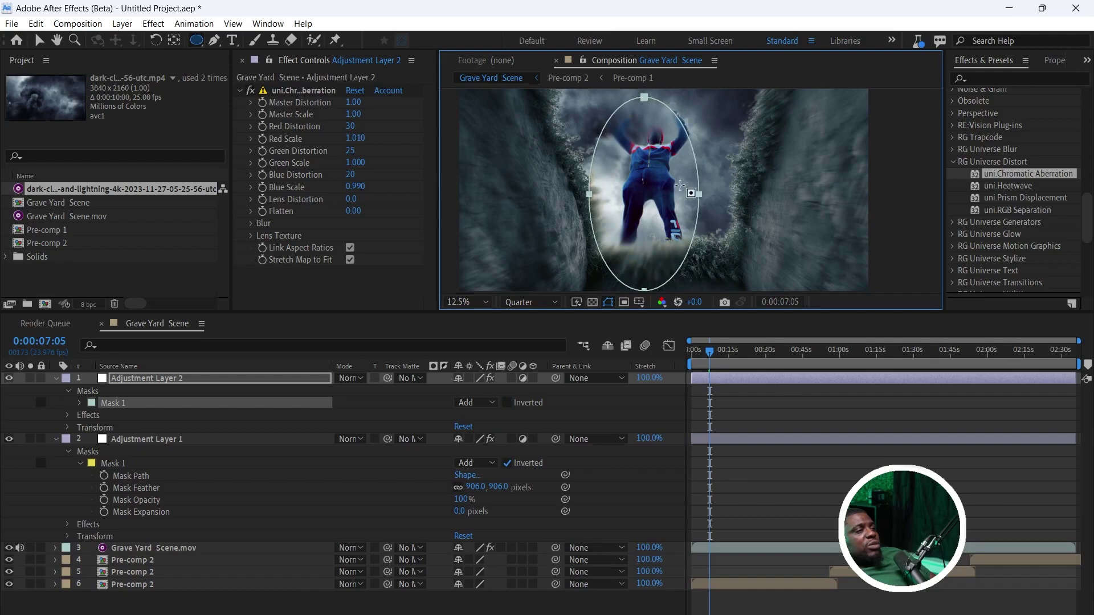
{"action": "key", "text": "ctrl+z"}
{"action": "left_click_drag", "start_coordinate": [708, 97], "coordinate": [596, 267]}
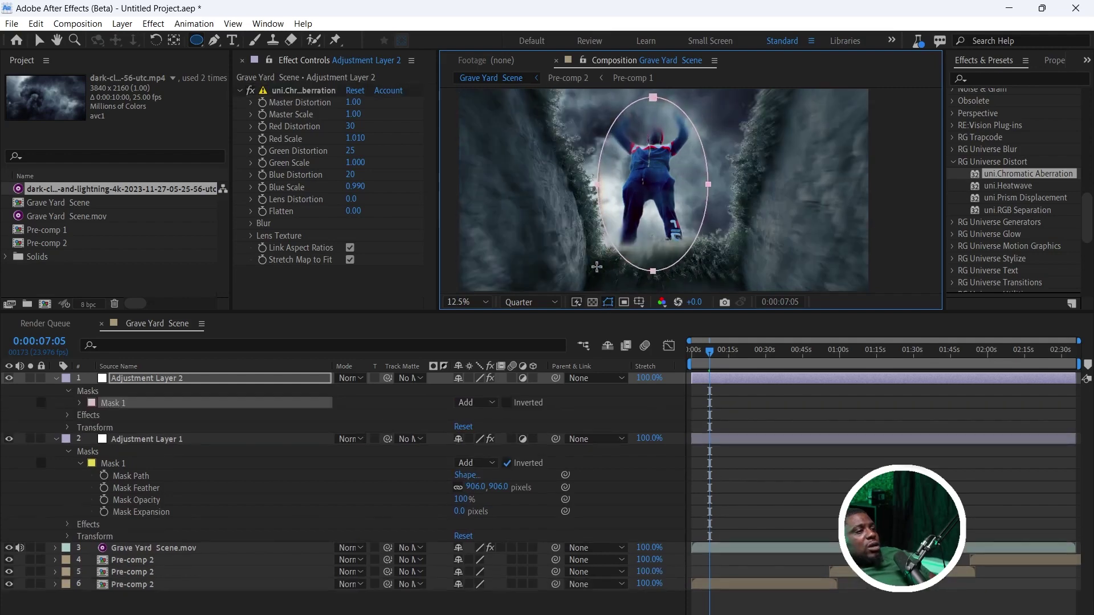
{"action": "left_click", "coordinate": [507, 403]}
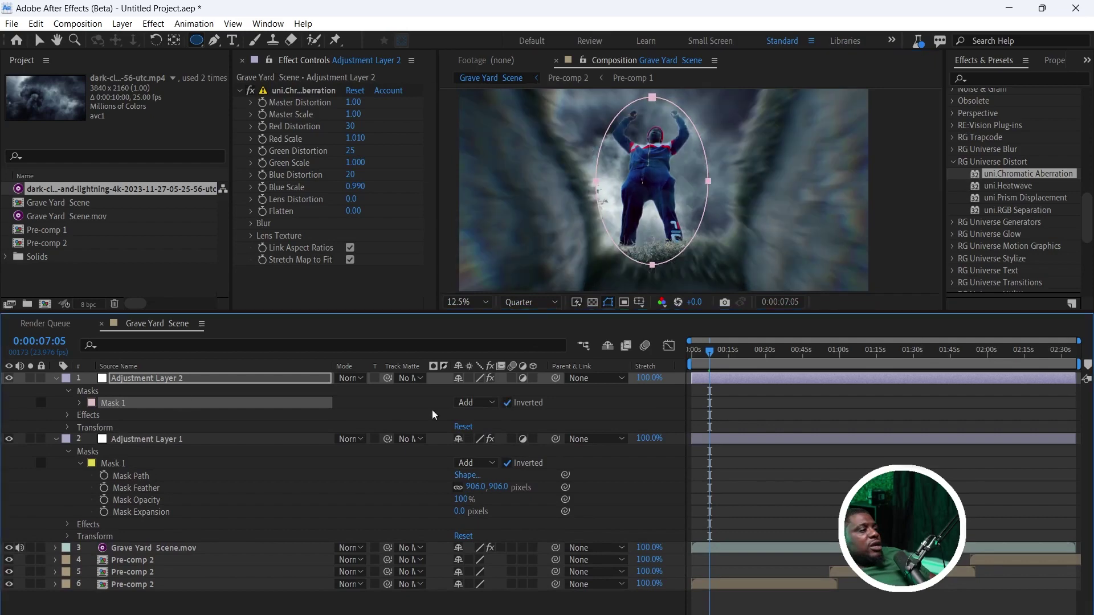
- Set the mask feather on Adjustment Layer 2 to 1264 pixels
{"action": "left_click", "coordinate": [68, 416]}
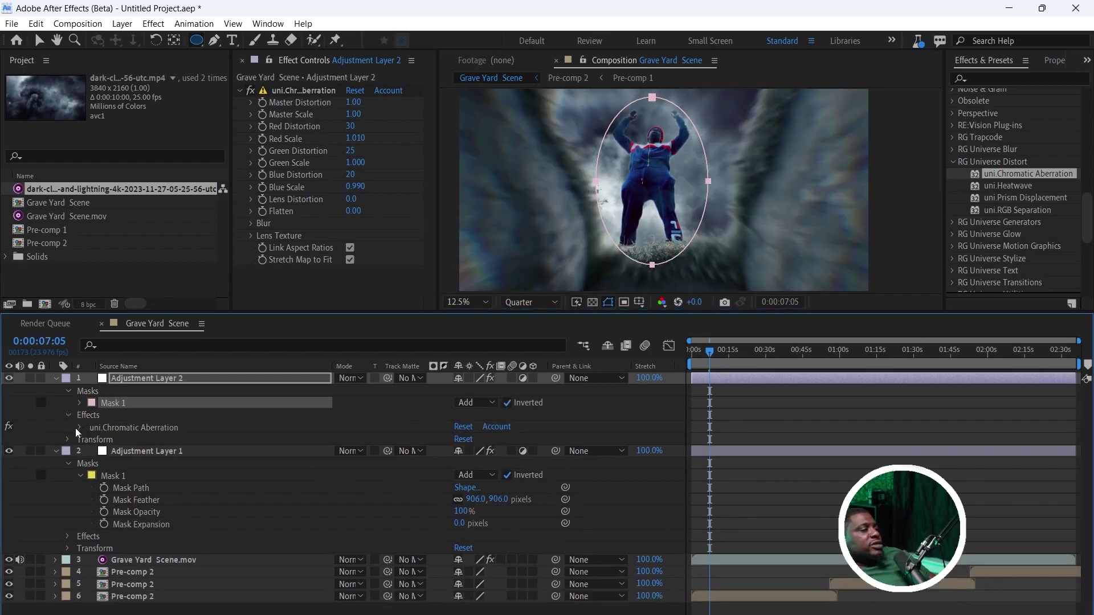
{"action": "left_click", "coordinate": [79, 403]}
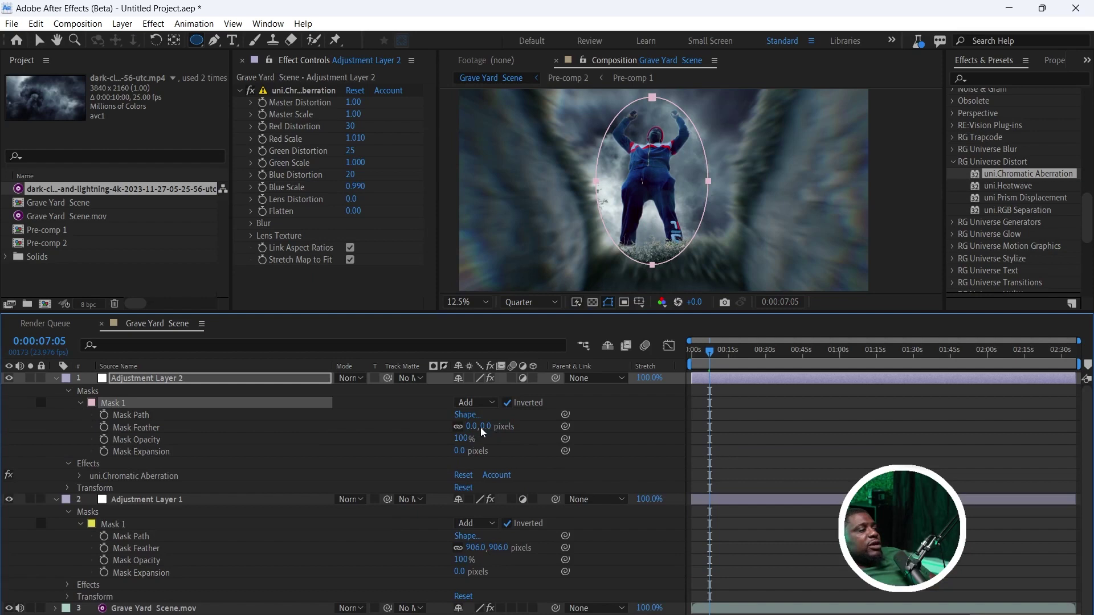
{"action": "left_click_drag", "start_coordinate": [484, 431], "coordinate": [1090, 481]}
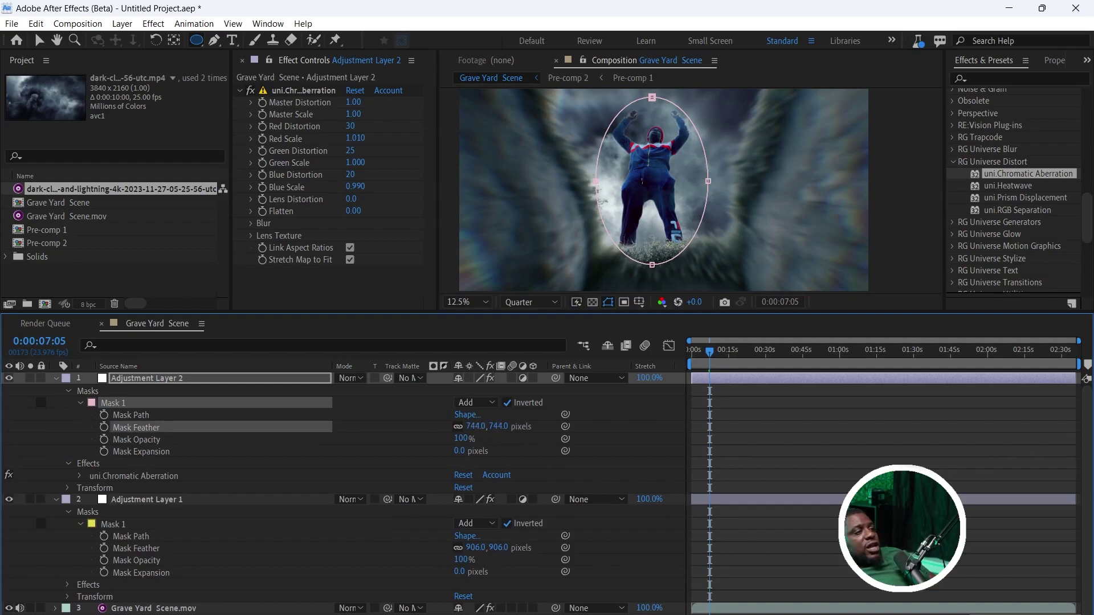
{"action": "left_click_drag", "start_coordinate": [478, 427], "coordinate": [788, 401]}
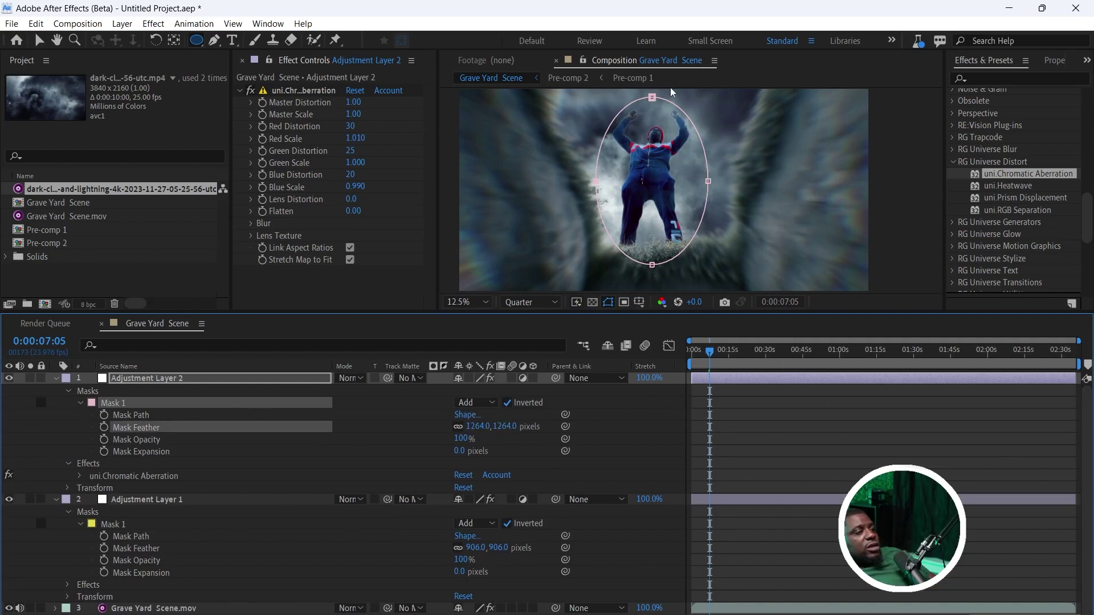
- Raise the elliptical mask's top point above the frame edge and preview the scene briefly
{"action": "key", "text": "v"}
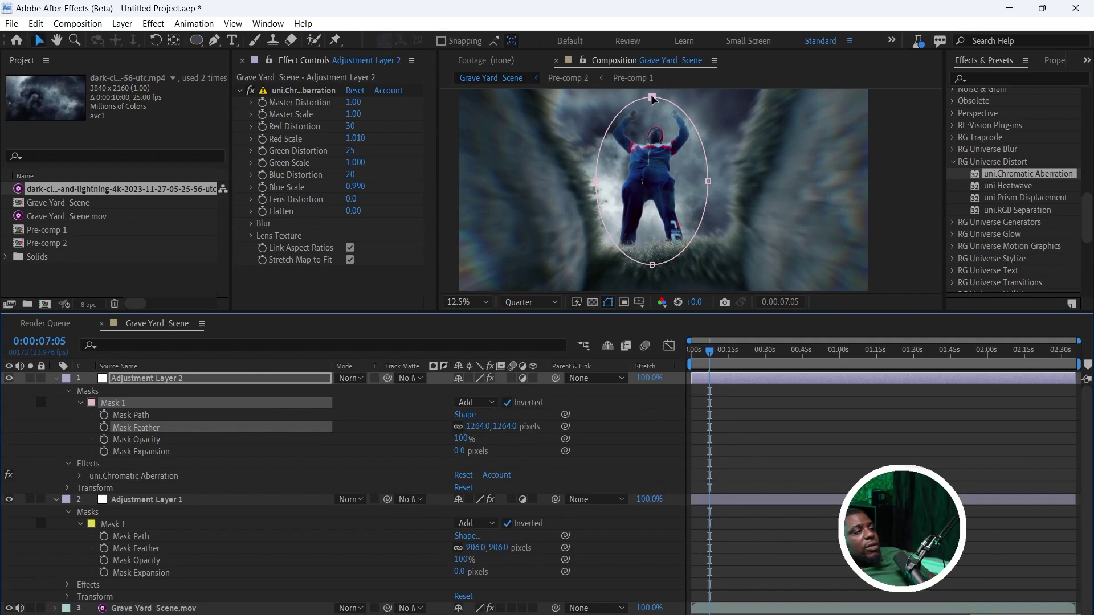
{"action": "left_click_drag", "start_coordinate": [652, 97], "coordinate": [653, 72]}
{"action": "scroll", "coordinate": [664, 161], "scroll_direction": "down", "scroll_amount": 1}
{"action": "scroll", "coordinate": [660, 199], "scroll_direction": "up", "scroll_amount": 1}
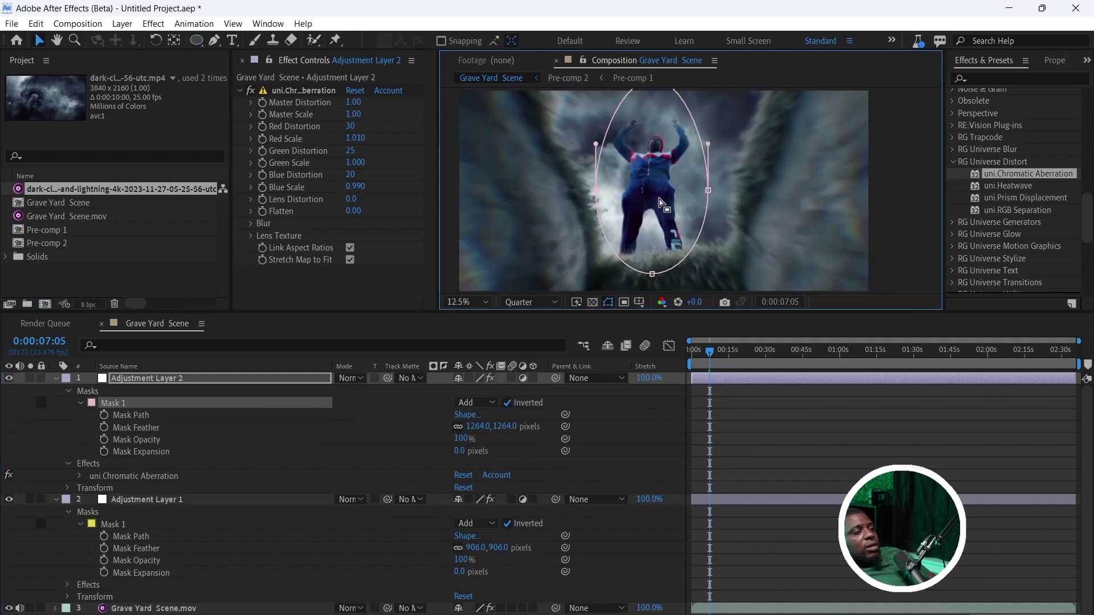
{"action": "key", "text": "space"}
{"action": "key", "text": "space"}
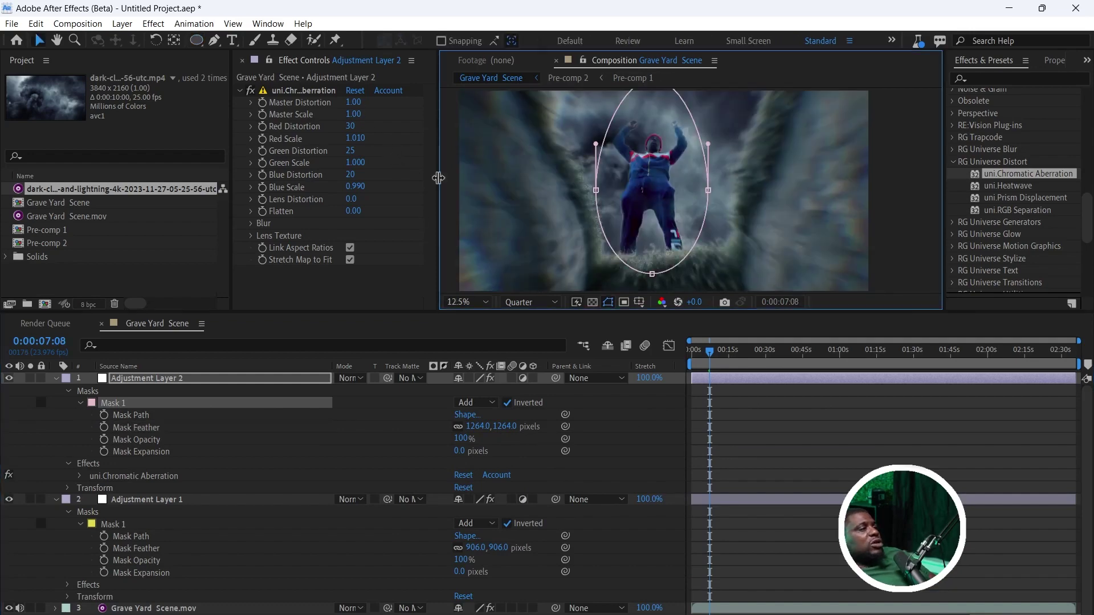
- Set the chromatic aberration's Master Distortion and Master Scale to 0.50
{"action": "left_click", "coordinate": [420, 193]}
{"action": "left_click", "coordinate": [360, 103]}
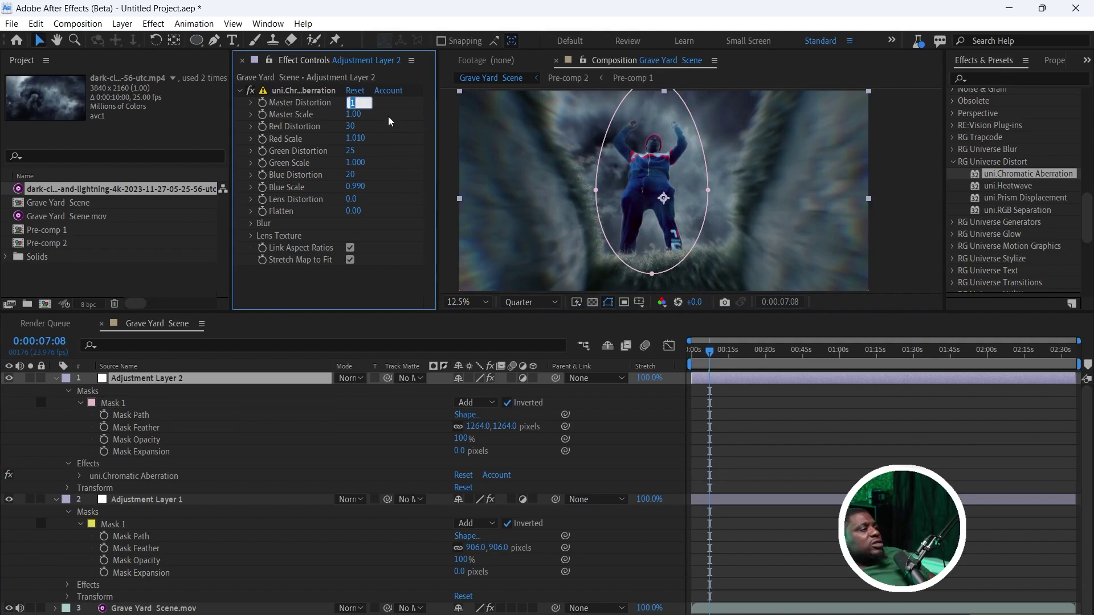
{"action": "key", "text": "BackSpace"}
{"action": "left_click", "coordinate": [389, 121]}
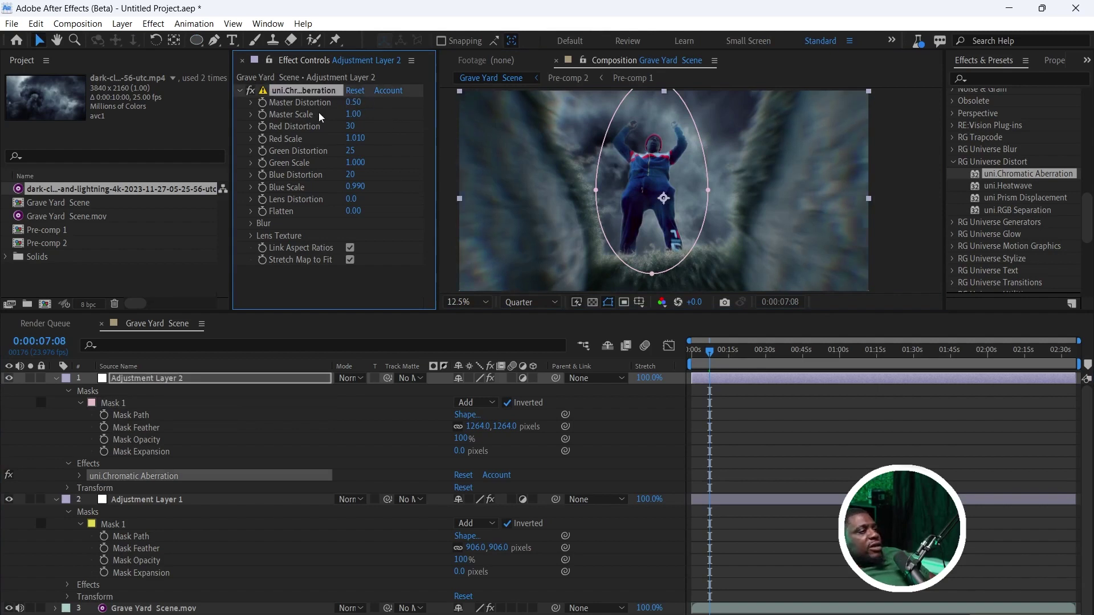
{"action": "left_click", "coordinate": [360, 113]}
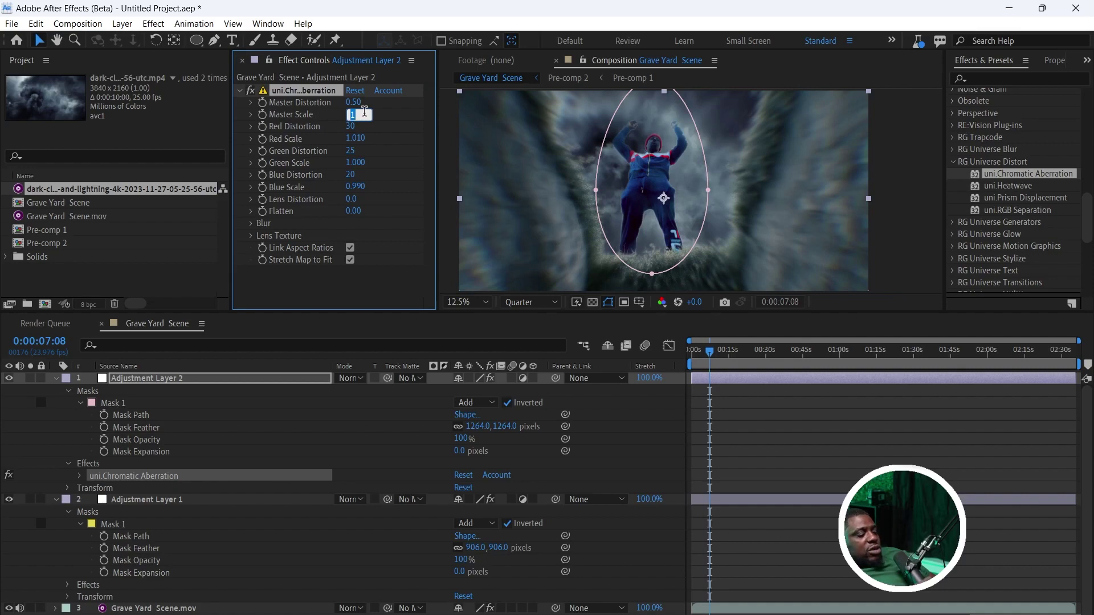
{"action": "key", "text": "Return"}
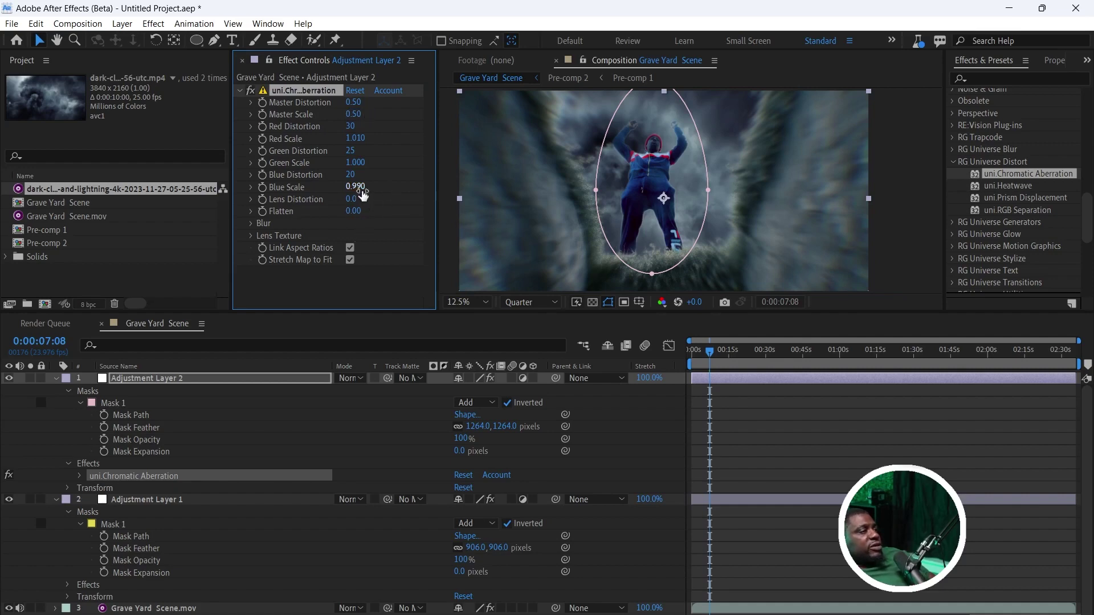
- Try a Blue Scale of 0.780, restore it to 0.990, and play a short preview
{"action": "left_click_drag", "start_coordinate": [361, 192], "coordinate": [354, 191]}
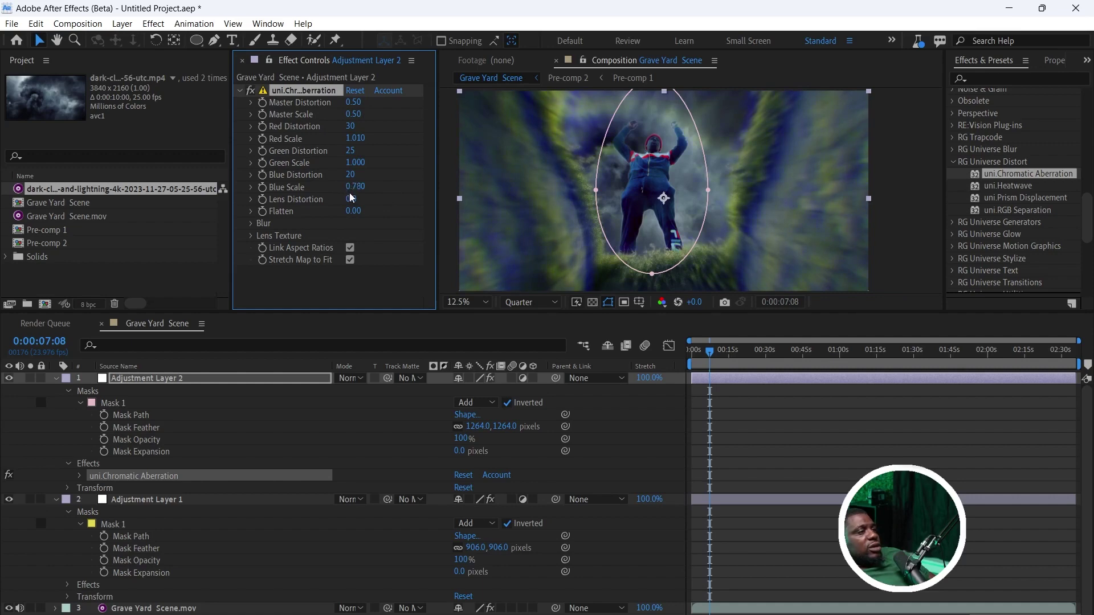
{"action": "scroll", "coordinate": [605, 190], "scroll_direction": "down", "scroll_amount": 1}
{"action": "key", "text": "space"}
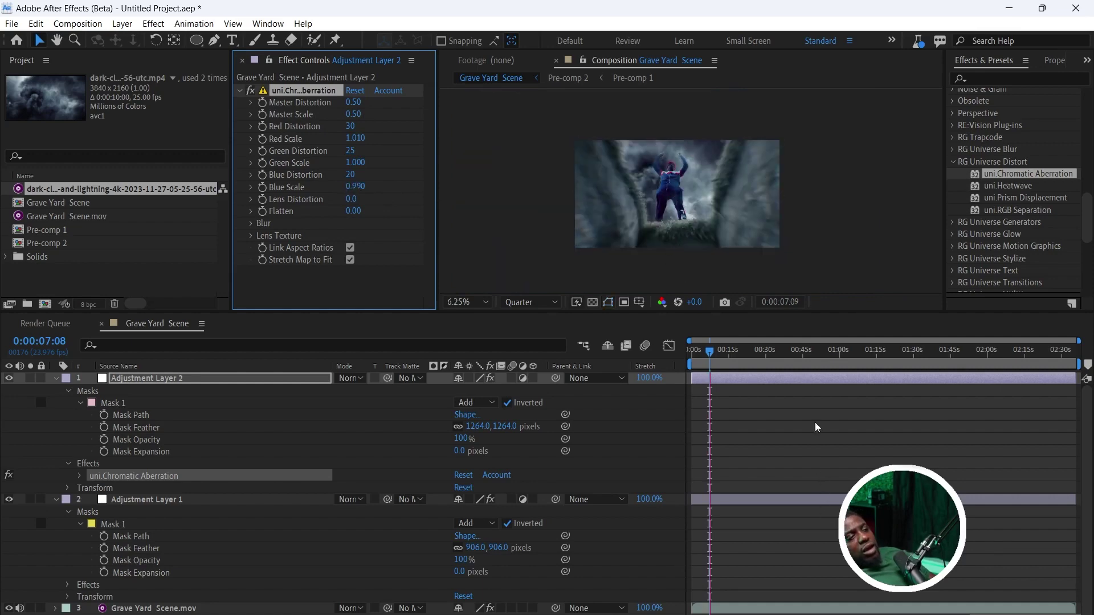
{"action": "key", "text": "space"}
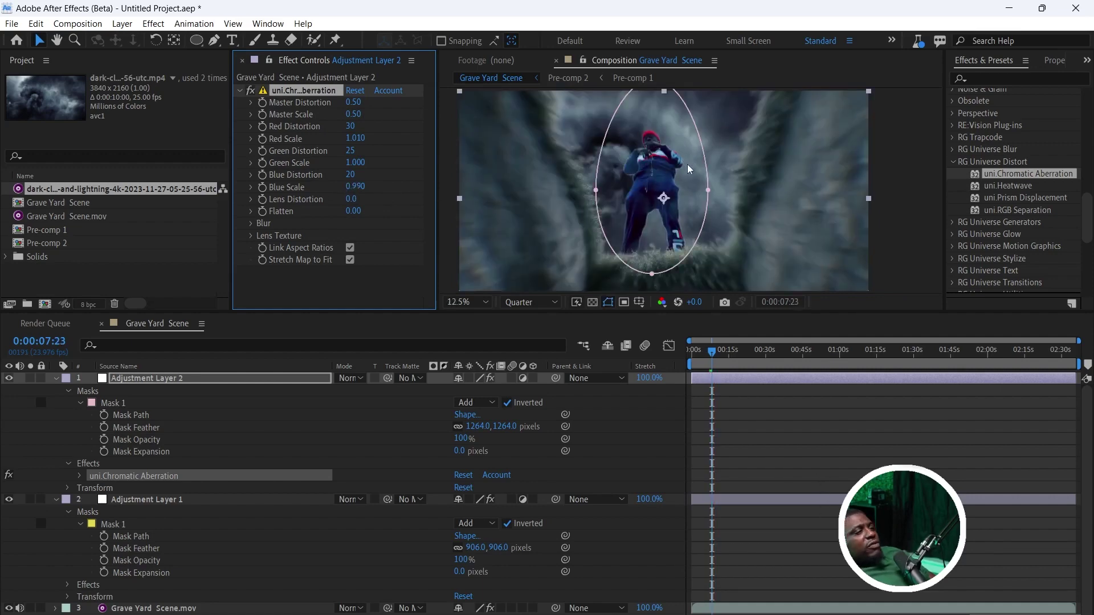
- Play the scene with chromatic aberration in the maximized composition view, then restore the normal layout
{"action": "key", "text": "grave"}
{"action": "key", "text": "space"}
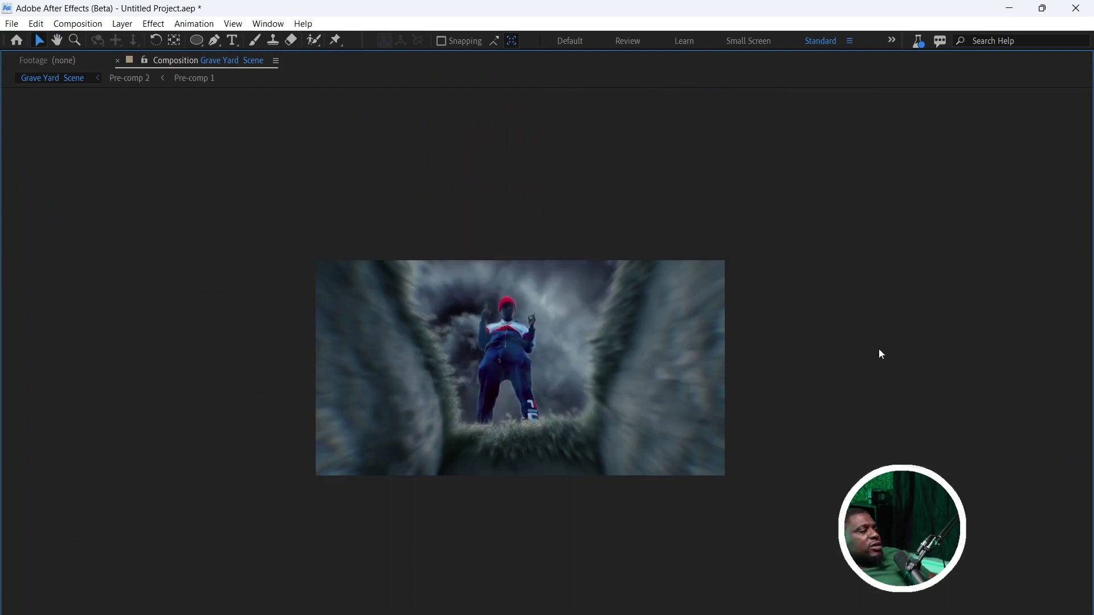
{"action": "key", "text": "space"}
{"action": "left_click", "coordinate": [865, 402]}
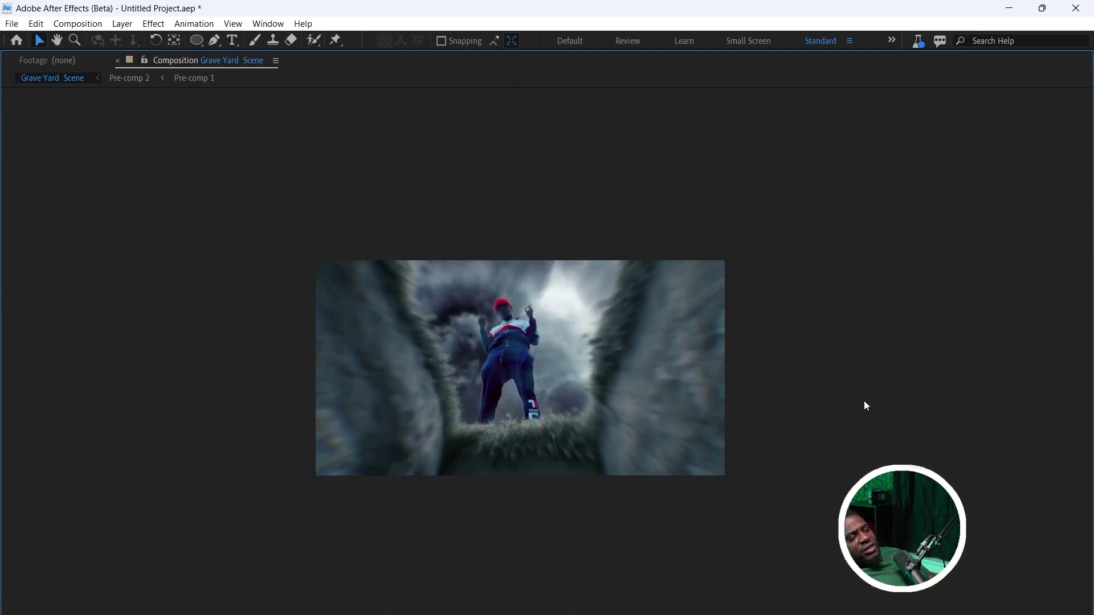
{"action": "key", "text": "Tab"}
{"action": "key", "text": "Tab"}
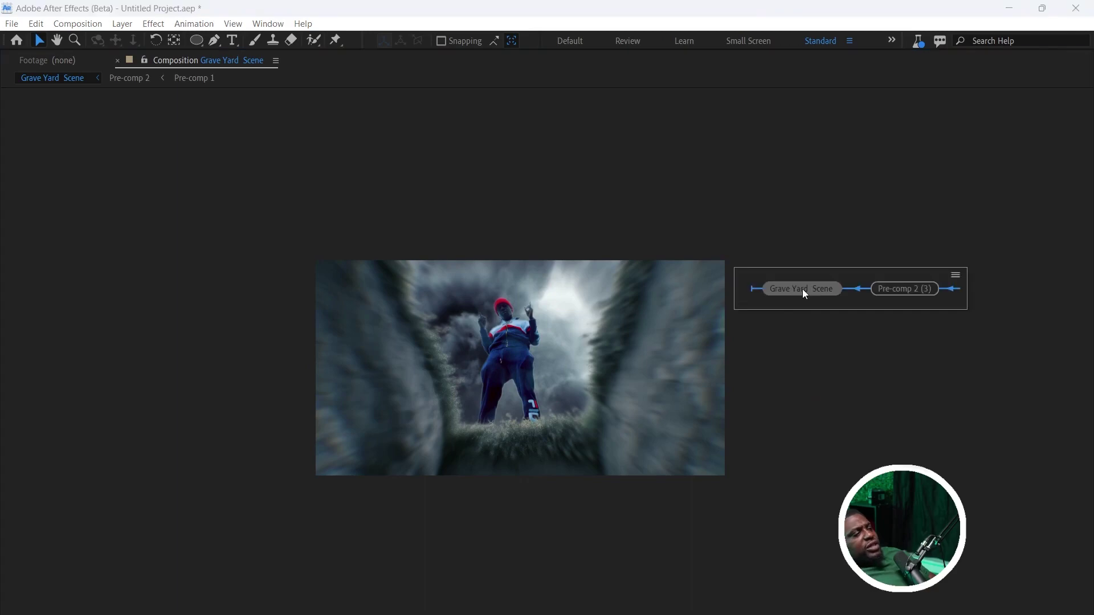
{"action": "key", "text": "grave"}
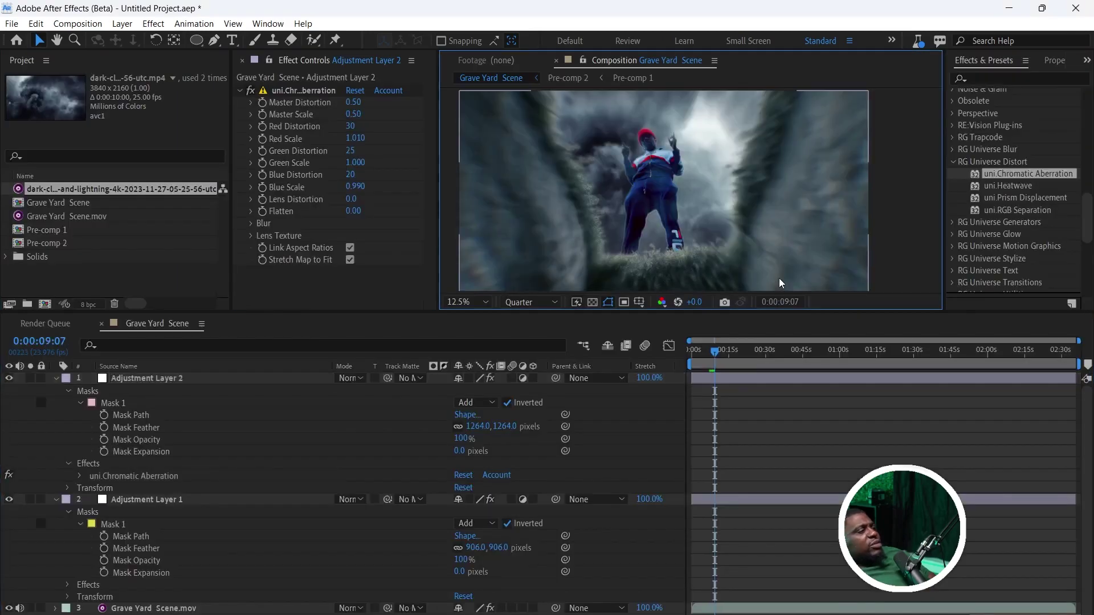
- Lower the opacity of the radial blur layer, Adjustment Layer 1, to 47%
{"action": "left_click", "coordinate": [708, 500]}
{"action": "key", "text": "t"}
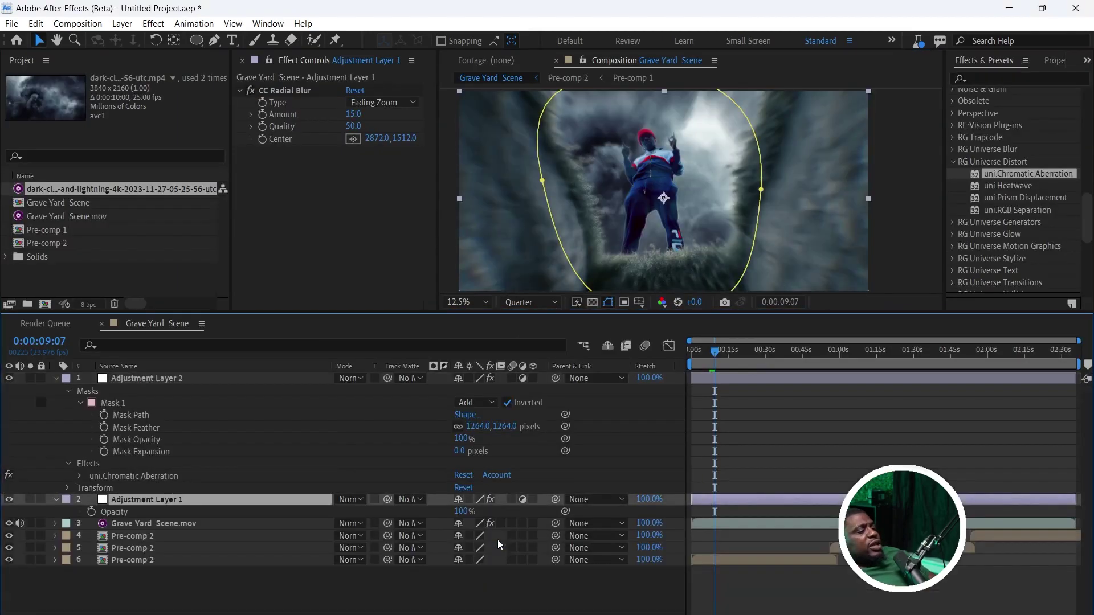
{"action": "left_click_drag", "start_coordinate": [459, 511], "coordinate": [415, 515]}
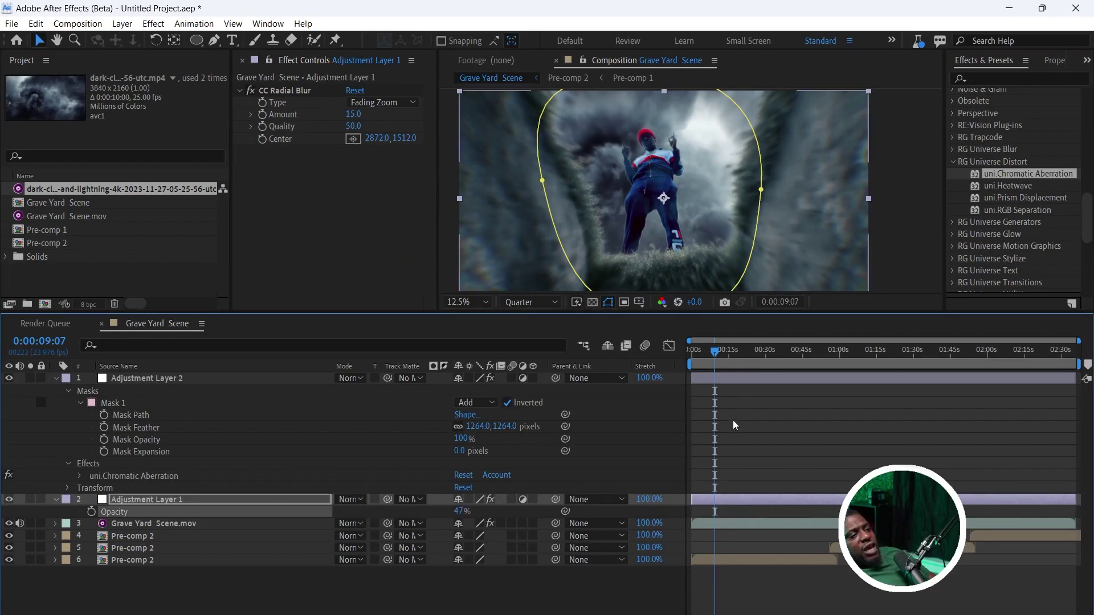
- Lower the opacity of the chromatic aberration layer, Adjustment Layer 2, to 50%
{"action": "left_click", "coordinate": [730, 378]}
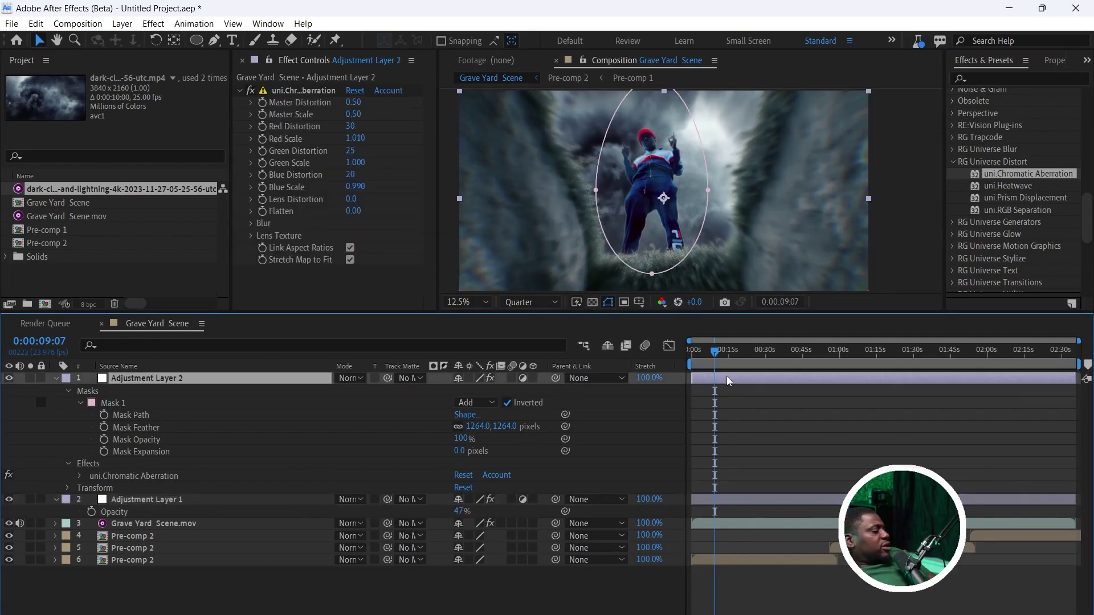
{"action": "key", "text": "t"}
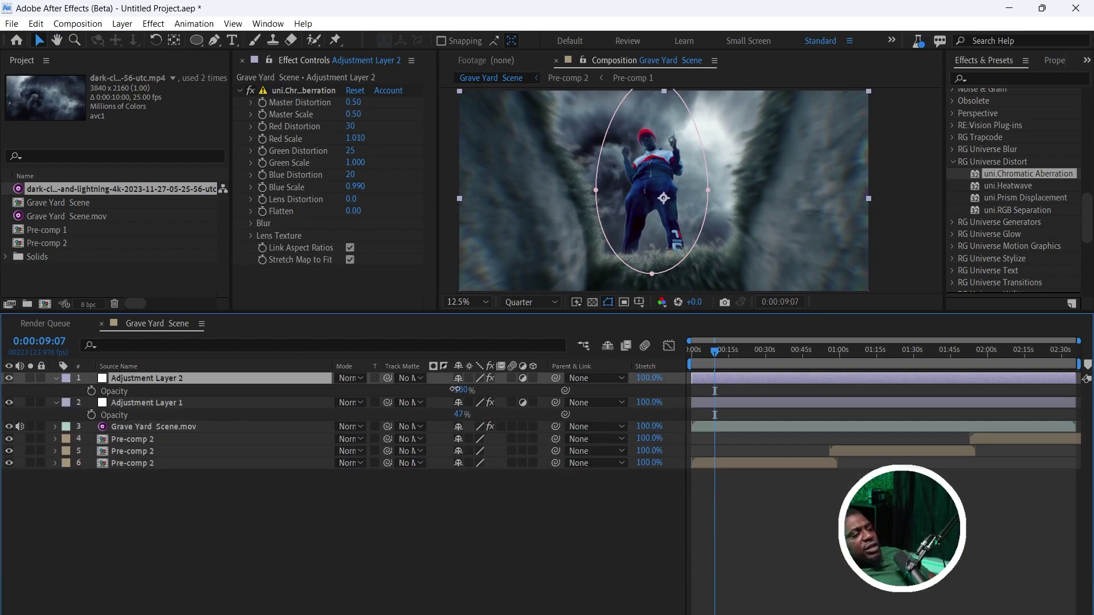
{"action": "left_click_drag", "start_coordinate": [454, 389], "coordinate": [418, 401]}
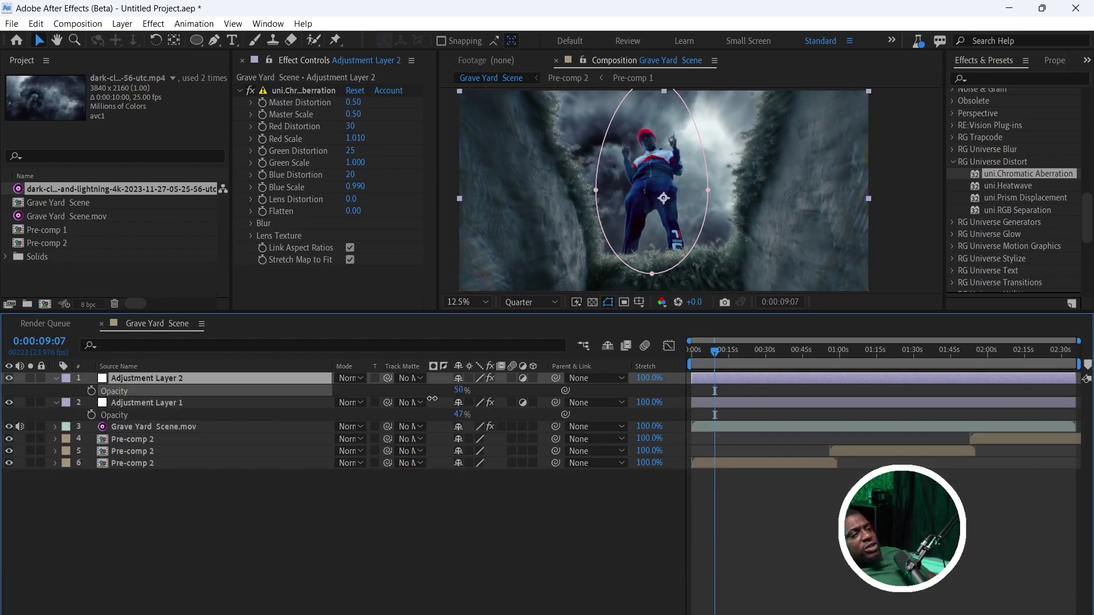
{"action": "key", "text": "Return"}
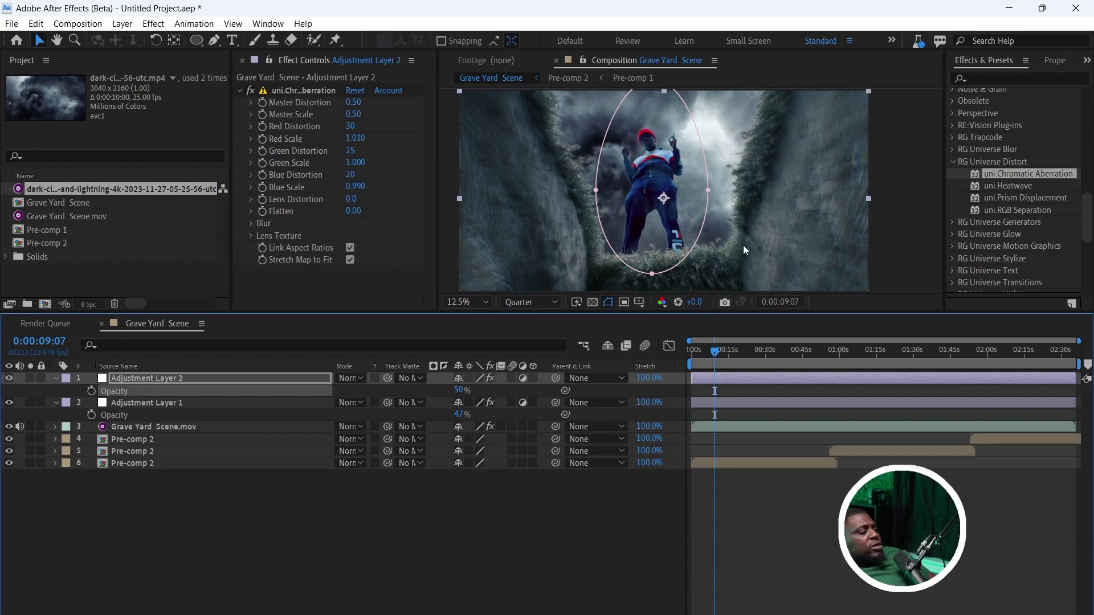
- Preview the softened blur and aberration in the maximized composition view and return to the normal layout
{"action": "left_click", "coordinate": [497, 212]}
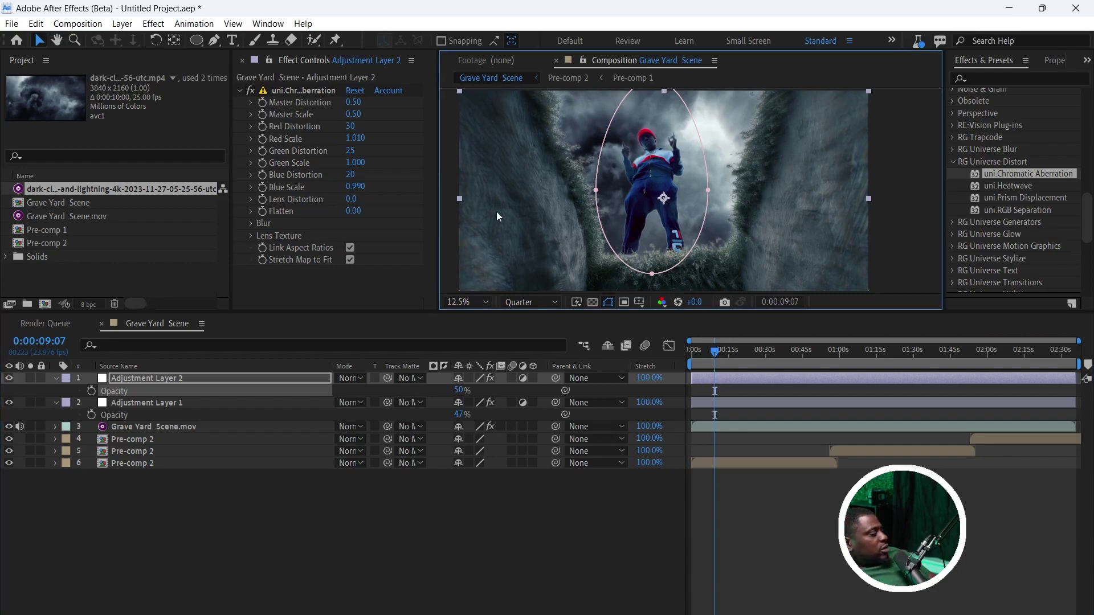
{"action": "key", "text": "grave"}
{"action": "left_click", "coordinate": [892, 330]}
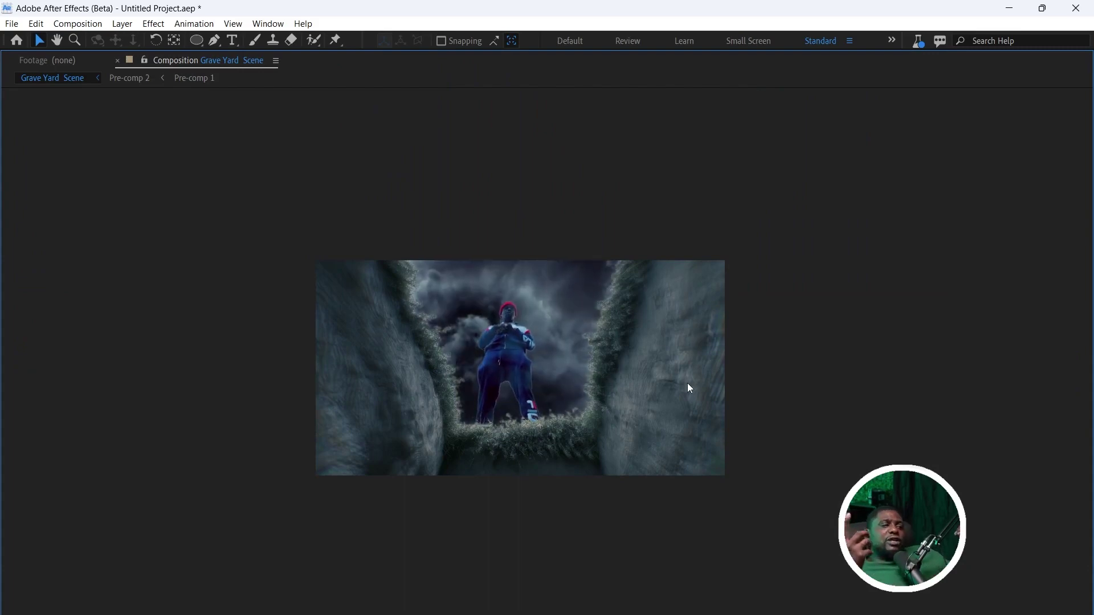
{"action": "key", "text": "grave"}
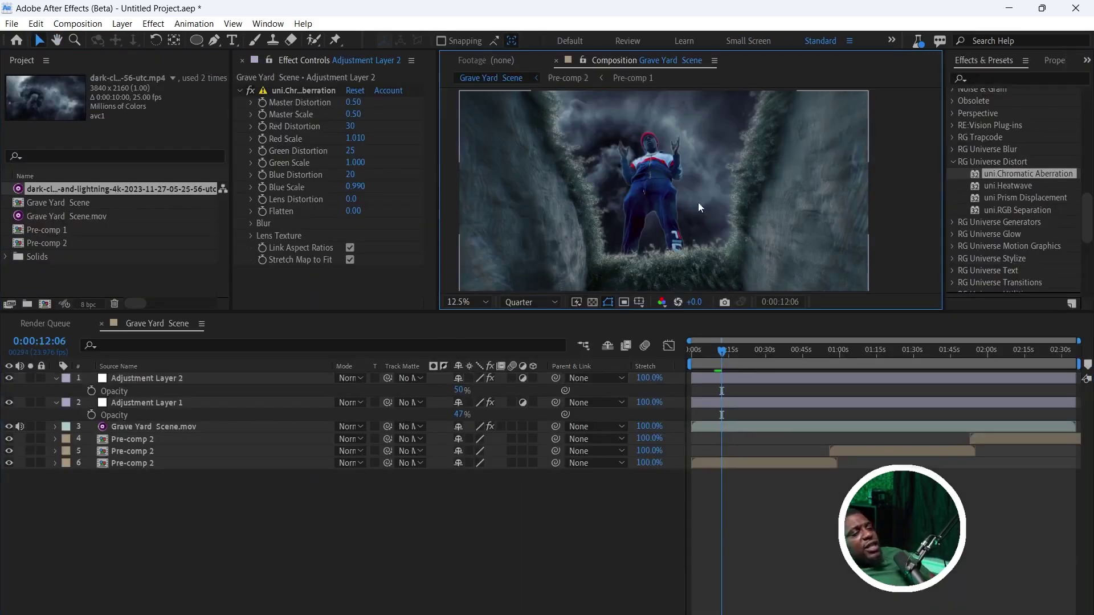